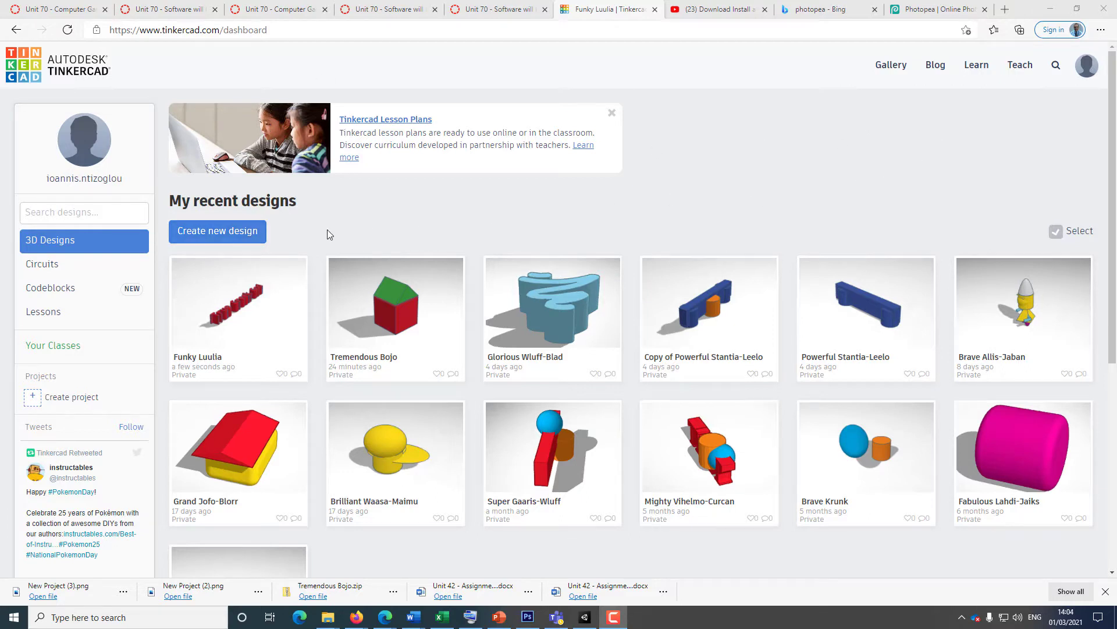
- Create a new blank 3D design, which opens as 'Incredible Bombul-Gogo'
{"action": "left_click", "coordinate": [215, 233]}
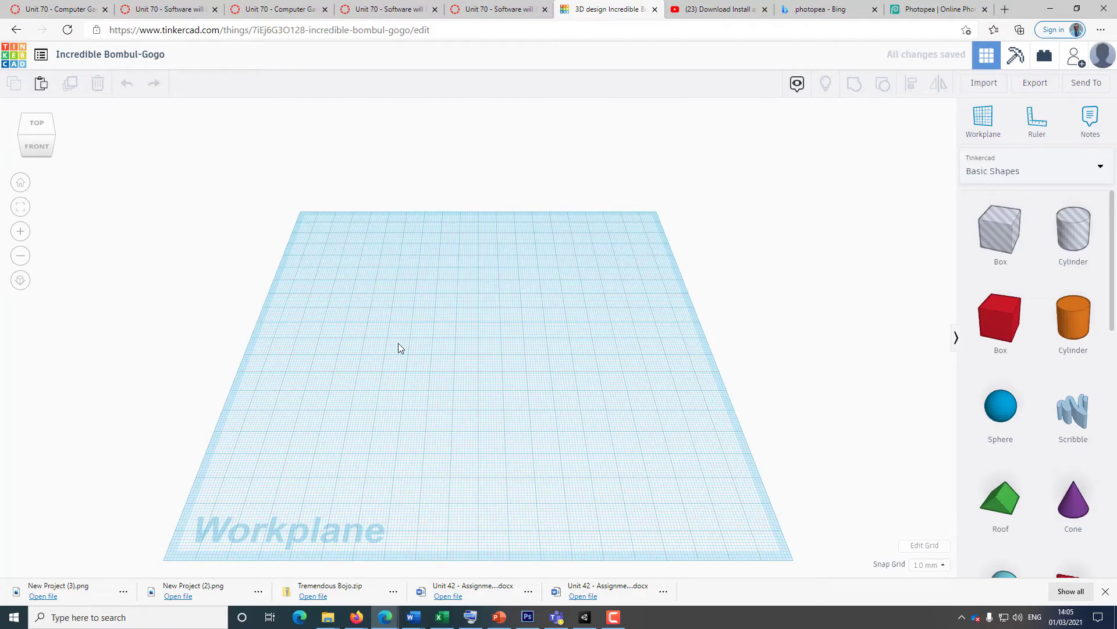
{"action": "right_click_drag", "start_coordinate": [398, 344], "coordinate": [343, 382]}
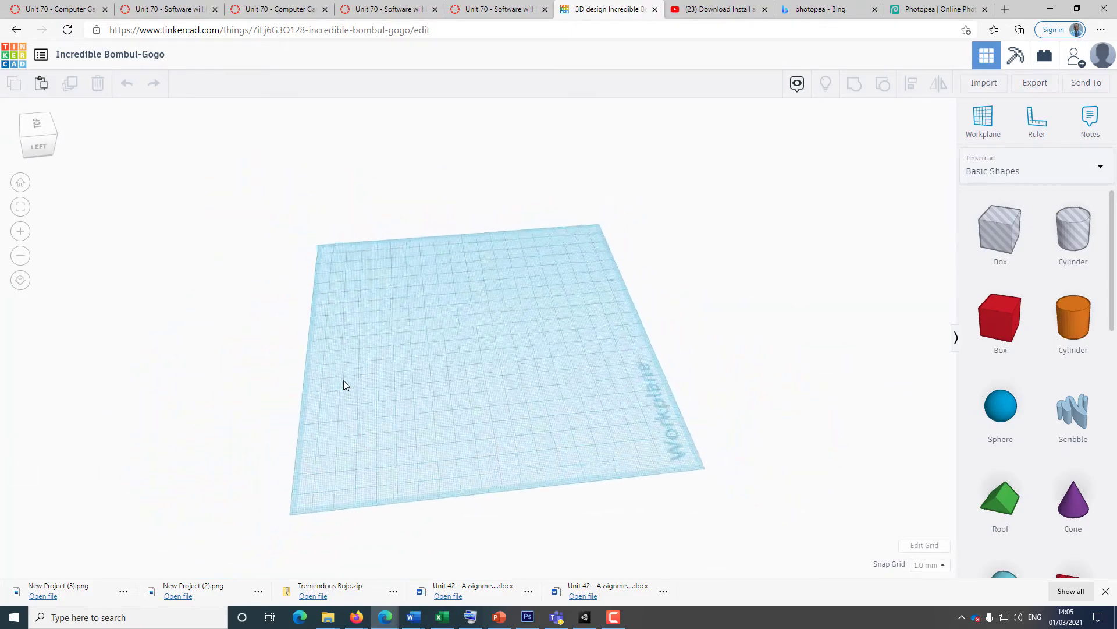
{"action": "scroll", "coordinate": [343, 379], "scroll_direction": "up", "scroll_amount": 5}
{"action": "scroll", "coordinate": [362, 386], "scroll_direction": "down", "scroll_amount": 4}
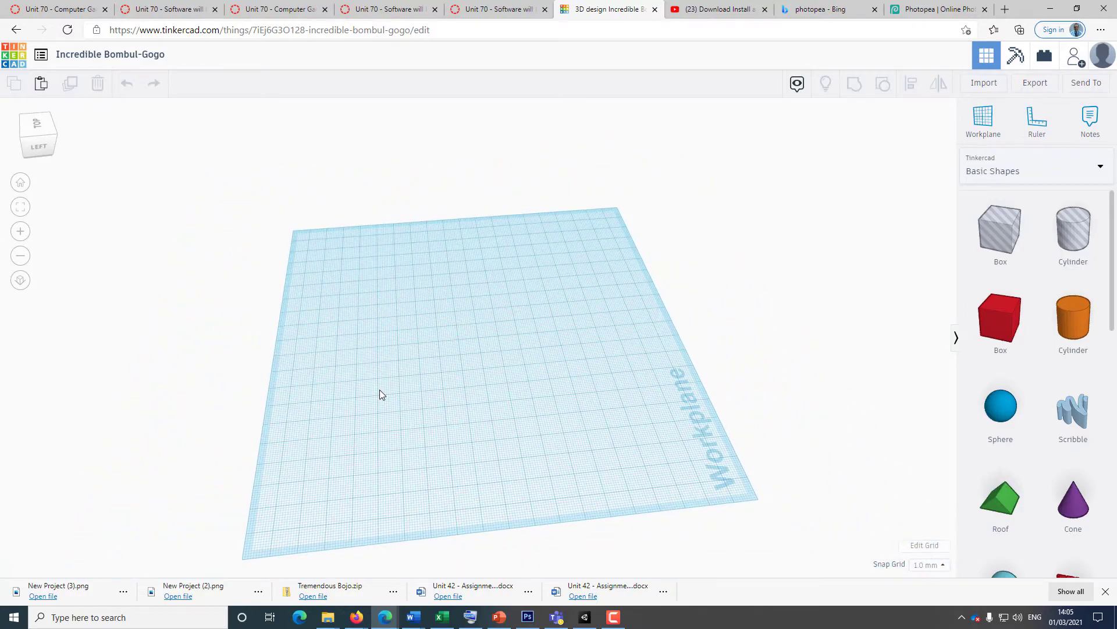
{"action": "mouse_move", "coordinate": [497, 342]}
{"action": "middle_mouse_down"}
{"action": "mouse_move", "coordinate": [728, 349]}
{"action": "mouse_move", "coordinate": [410, 251]}
{"action": "mouse_move", "coordinate": [514, 495]}
{"action": "mouse_move", "coordinate": [760, 292]}
{"action": "mouse_move", "coordinate": [386, 422]}
{"action": "mouse_move", "coordinate": [755, 354]}
{"action": "mouse_move", "coordinate": [260, 407]}
{"action": "mouse_move", "coordinate": [616, 379]}
{"action": "mouse_move", "coordinate": [494, 320]}
{"action": "middle_mouse_up"}
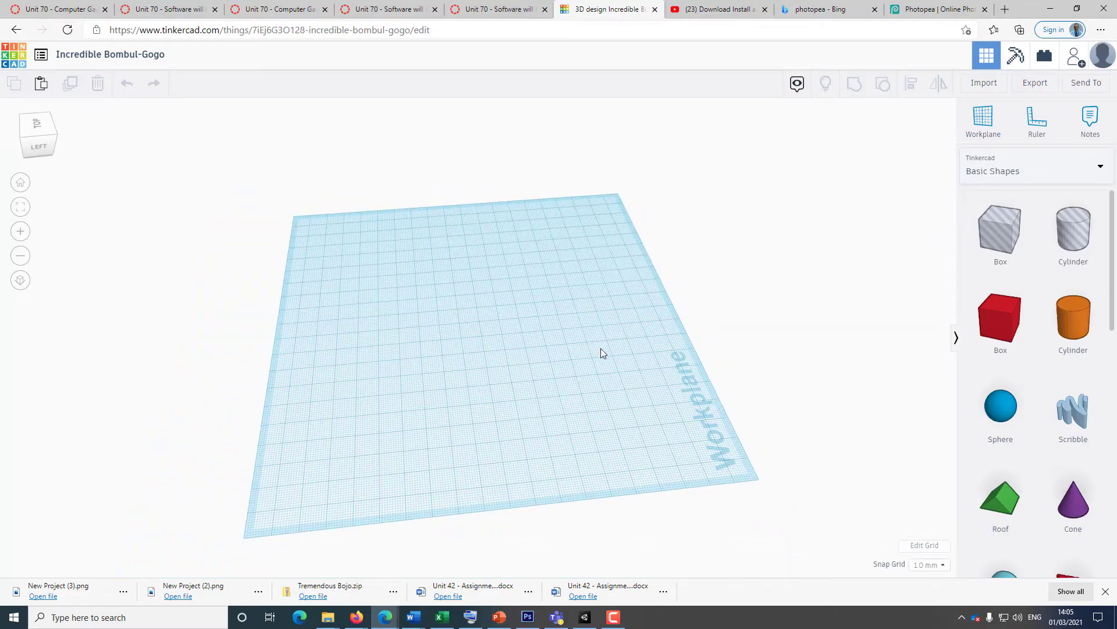
{"action": "right_click_drag", "start_coordinate": [601, 353], "coordinate": [295, 362]}
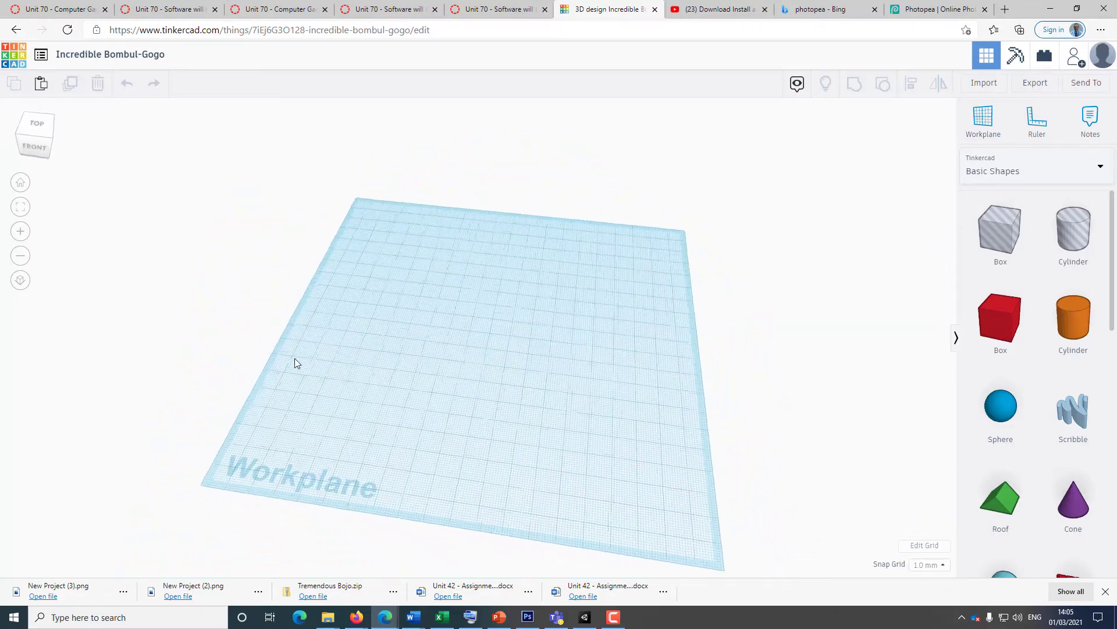
{"action": "middle_click_drag", "start_coordinate": [295, 362], "coordinate": [499, 401]}
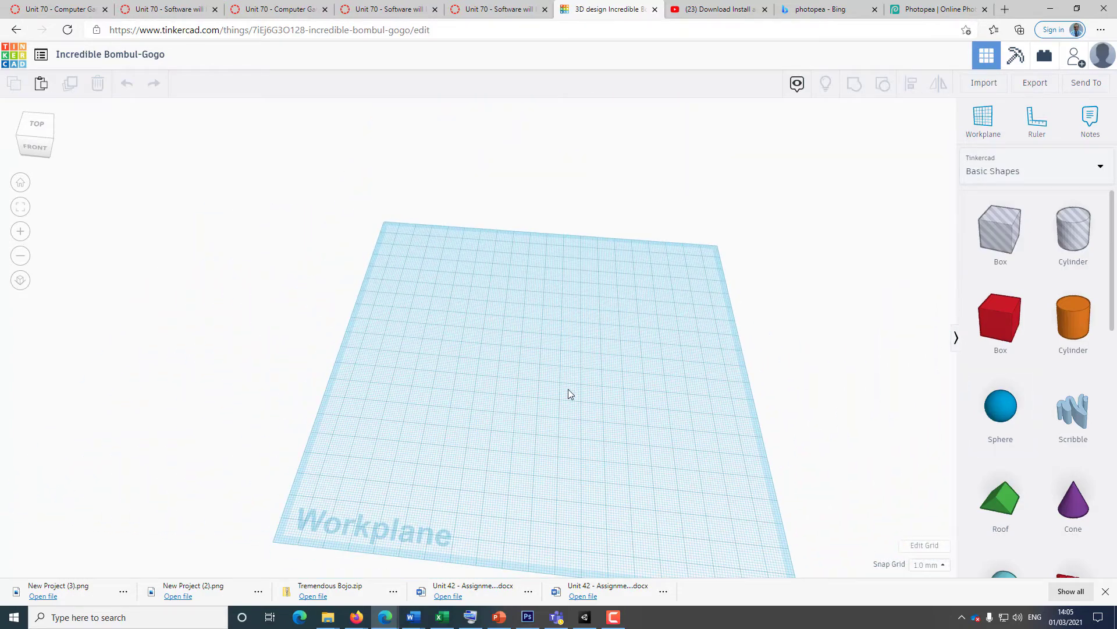
{"action": "right_click_drag", "start_coordinate": [601, 386], "coordinate": [634, 372]}
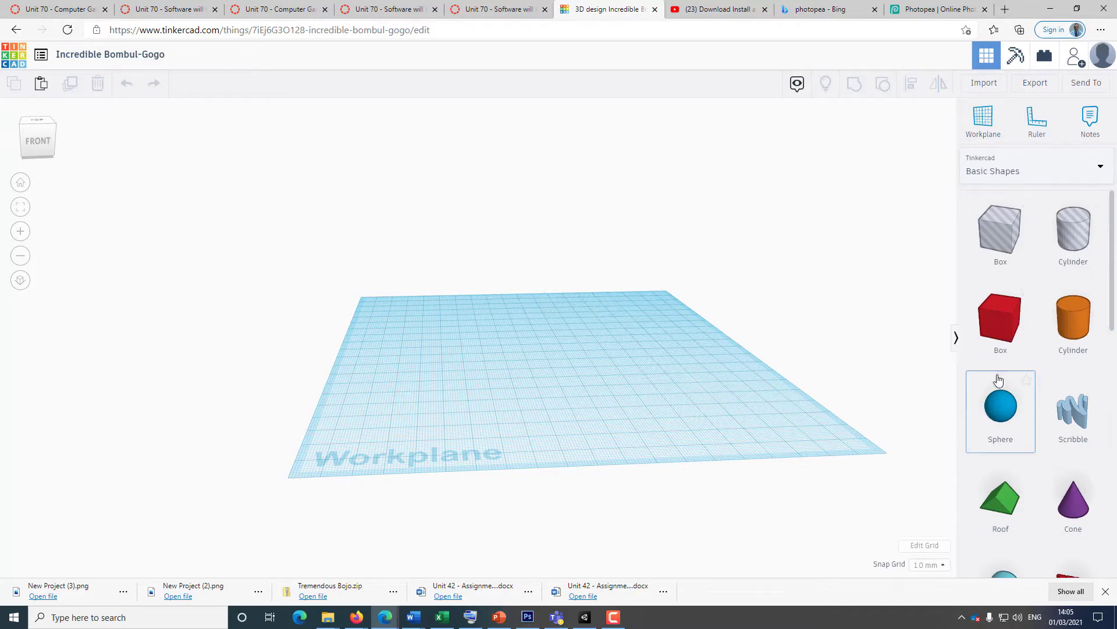
- Add a box, cylinder, sphere and roof from Basic Shapes to the workplane
{"action": "left_click_drag", "start_coordinate": [912, 339], "coordinate": [483, 391]}
{"action": "left_click_drag", "start_coordinate": [1045, 343], "coordinate": [707, 373]}
{"action": "left_click_drag", "start_coordinate": [994, 423], "coordinate": [600, 385]}
{"action": "left_click_drag", "start_coordinate": [977, 495], "coordinate": [471, 300]}
- Set the green roof on top of the red box and nudge it into alignment
{"action": "right_click_drag", "start_coordinate": [477, 365], "coordinate": [741, 446]}
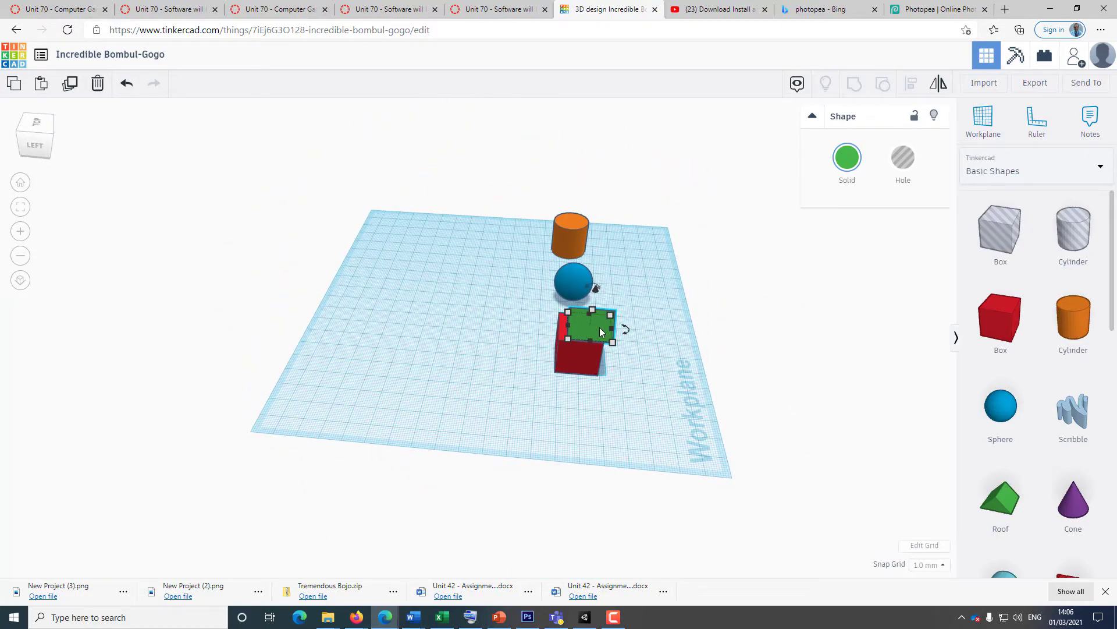
{"action": "left_click_drag", "start_coordinate": [589, 327], "coordinate": [578, 329]}
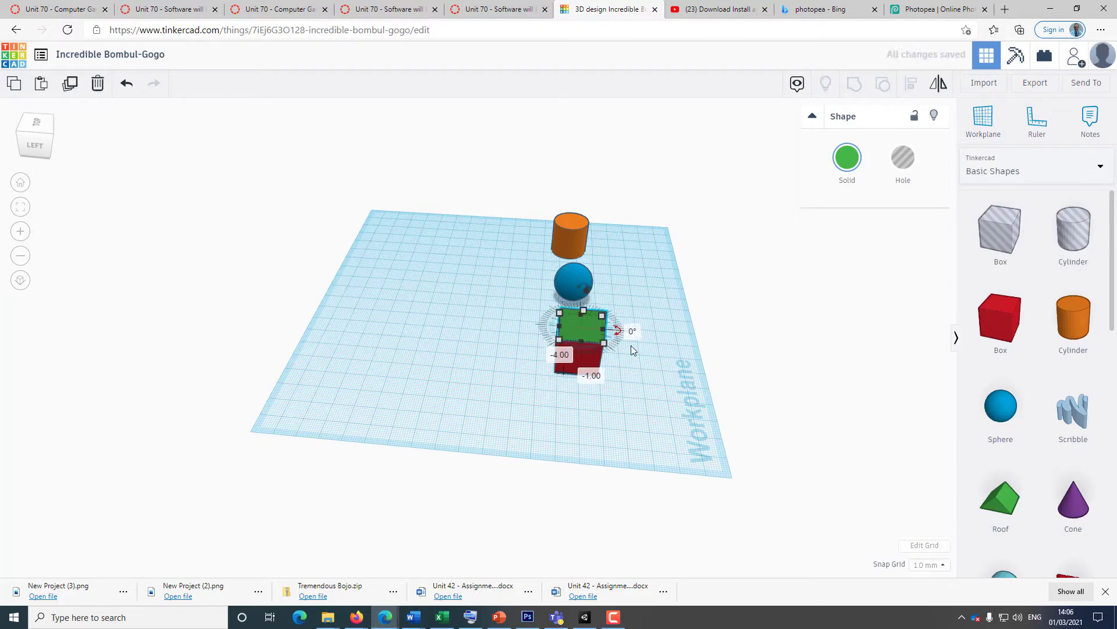
{"action": "key", "text": "Left"}
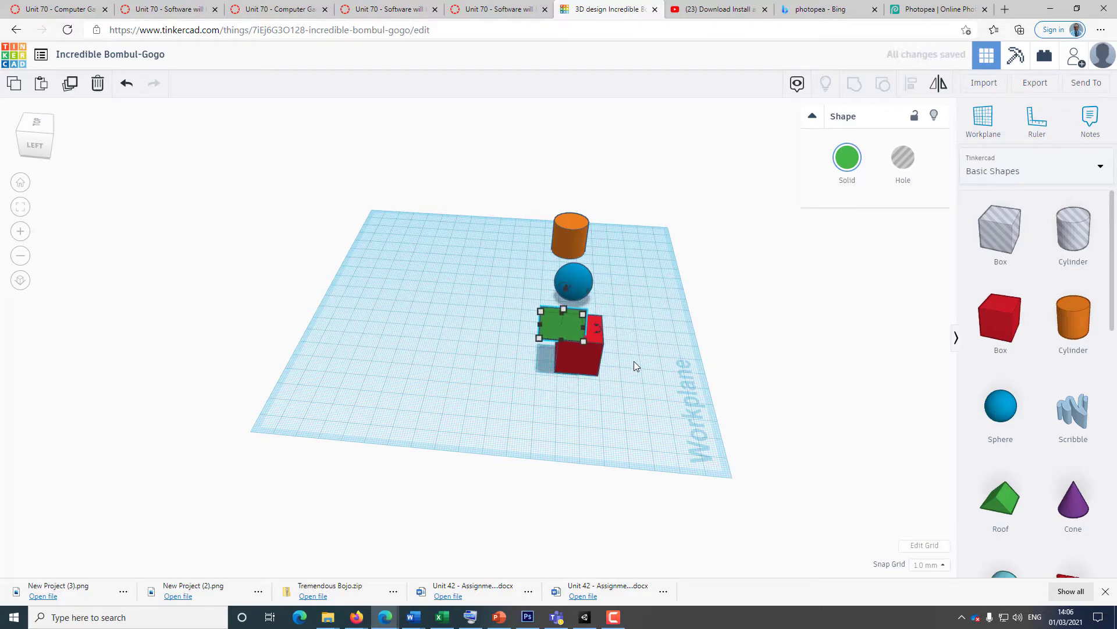
{"action": "key", "text": "Right"}
{"action": "key", "text": "Up"}
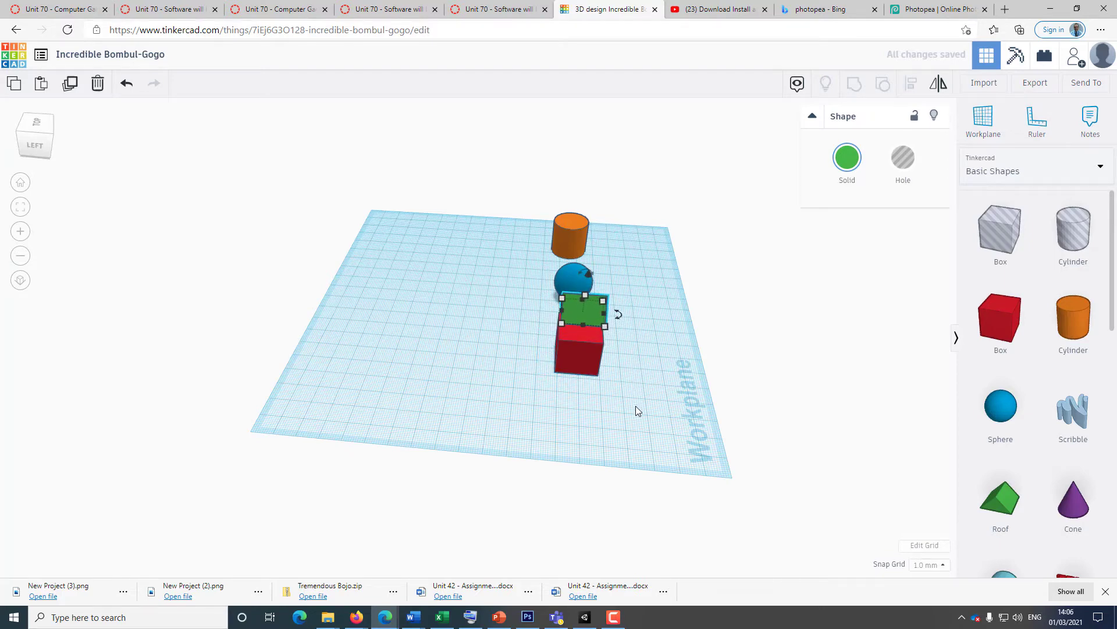
{"action": "key", "text": "Down"}
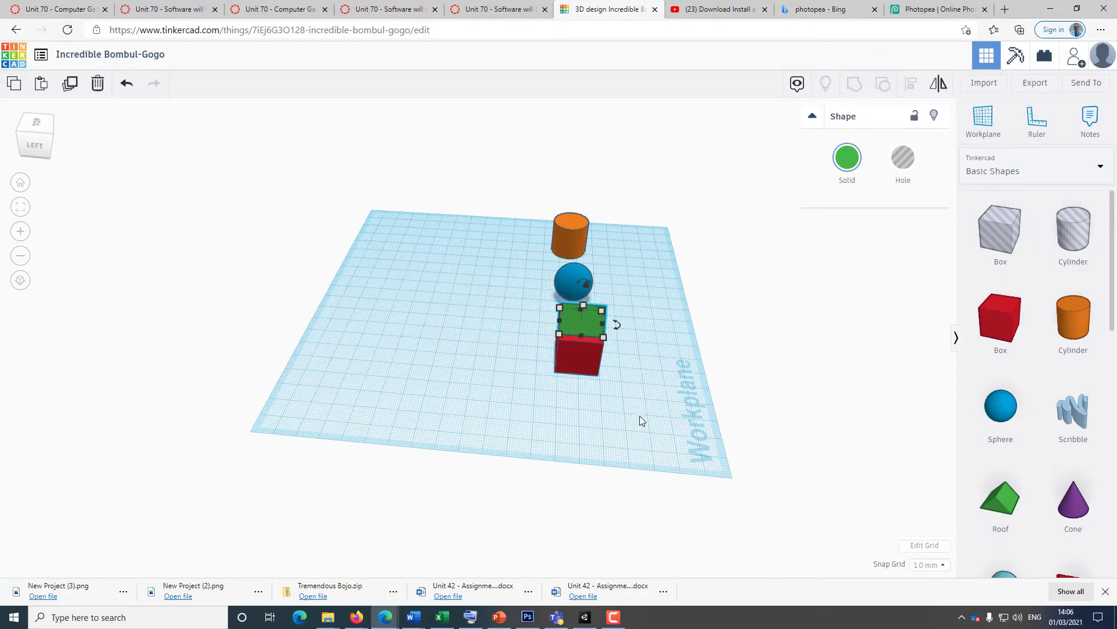
{"action": "right_click_drag", "start_coordinate": [652, 431], "coordinate": [463, 295]}
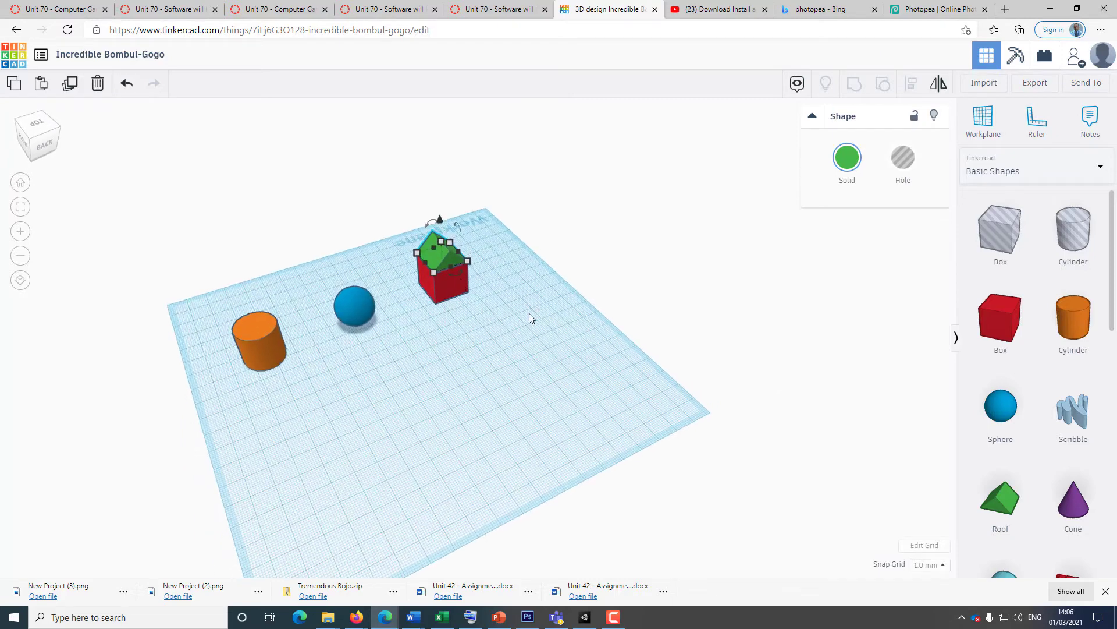
- Group the red box and green roof into a single house shape
{"action": "left_click_drag", "start_coordinate": [433, 187], "coordinate": [434, 188]}
{"action": "left_click_drag", "start_coordinate": [539, 337], "coordinate": [500, 316]}
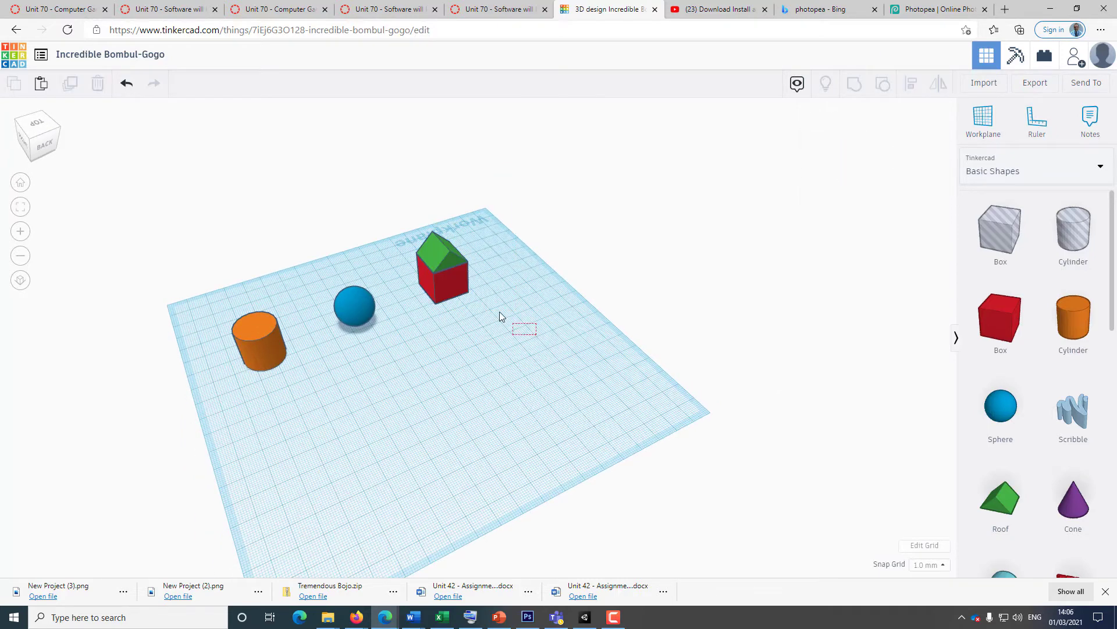
{"action": "left_click_drag", "start_coordinate": [444, 230], "coordinate": [447, 267]}
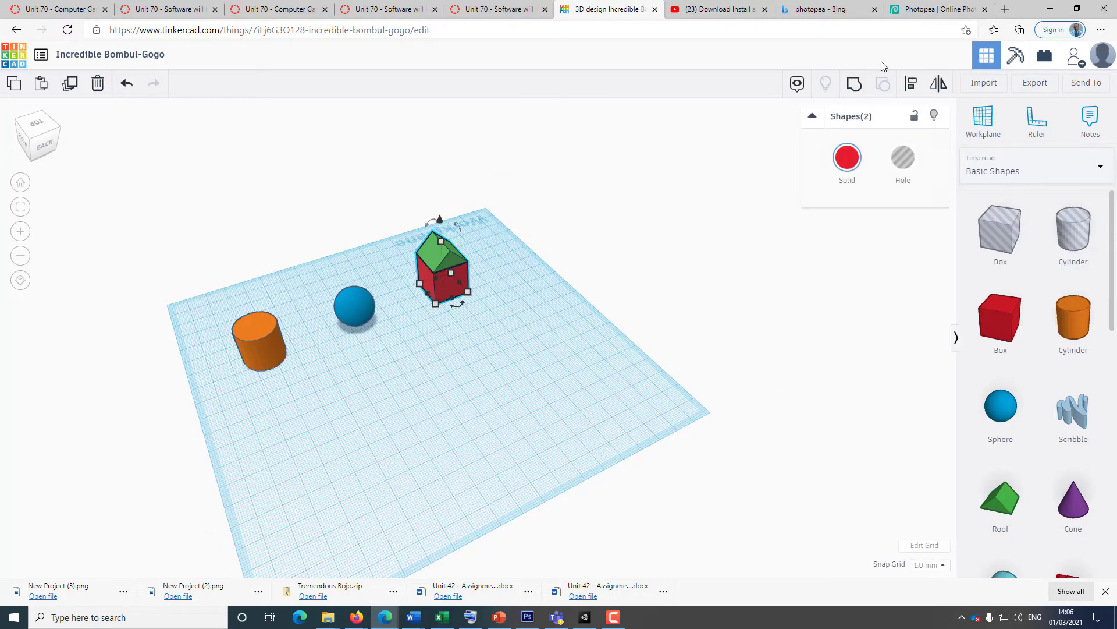
{"action": "left_click", "coordinate": [855, 87]}
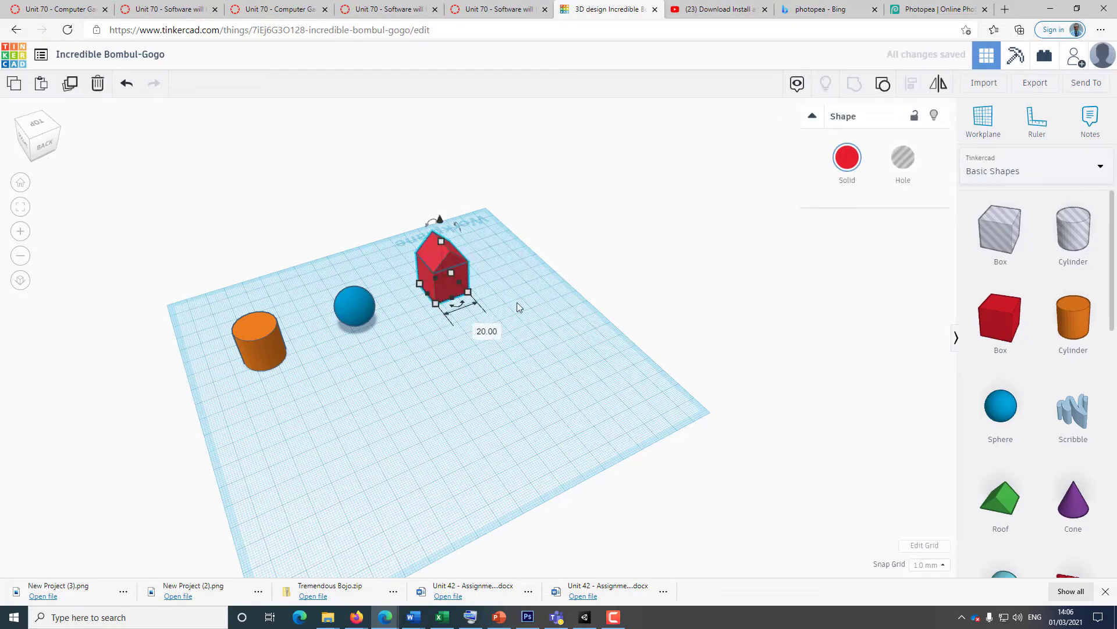
- Colour the grouped house with the light blue preset
{"action": "left_click", "coordinate": [538, 344]}
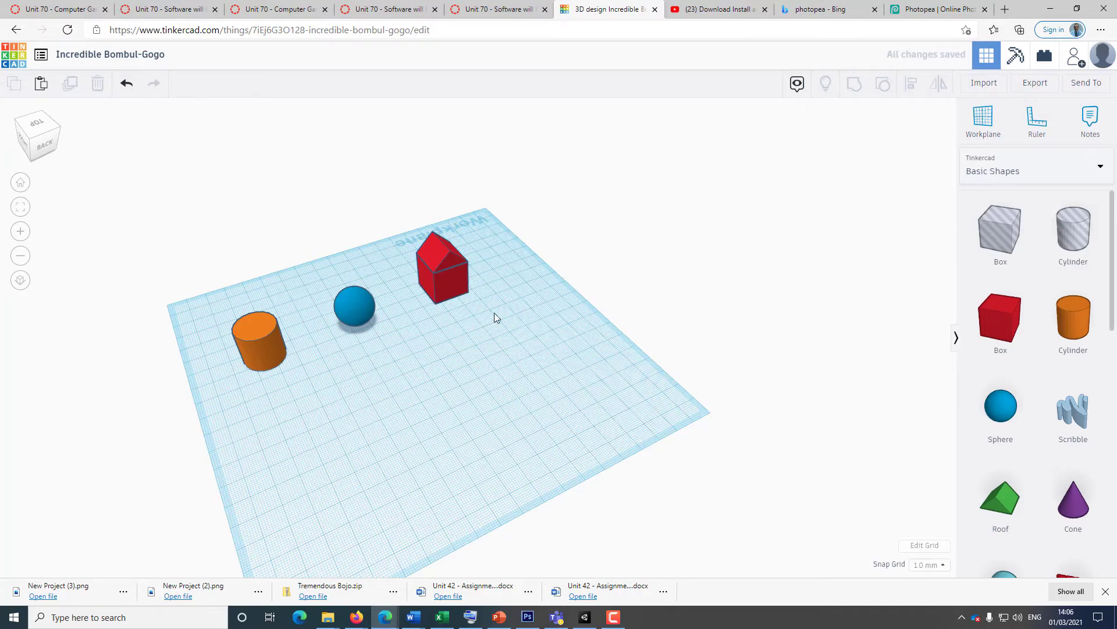
{"action": "left_click", "coordinate": [455, 238]}
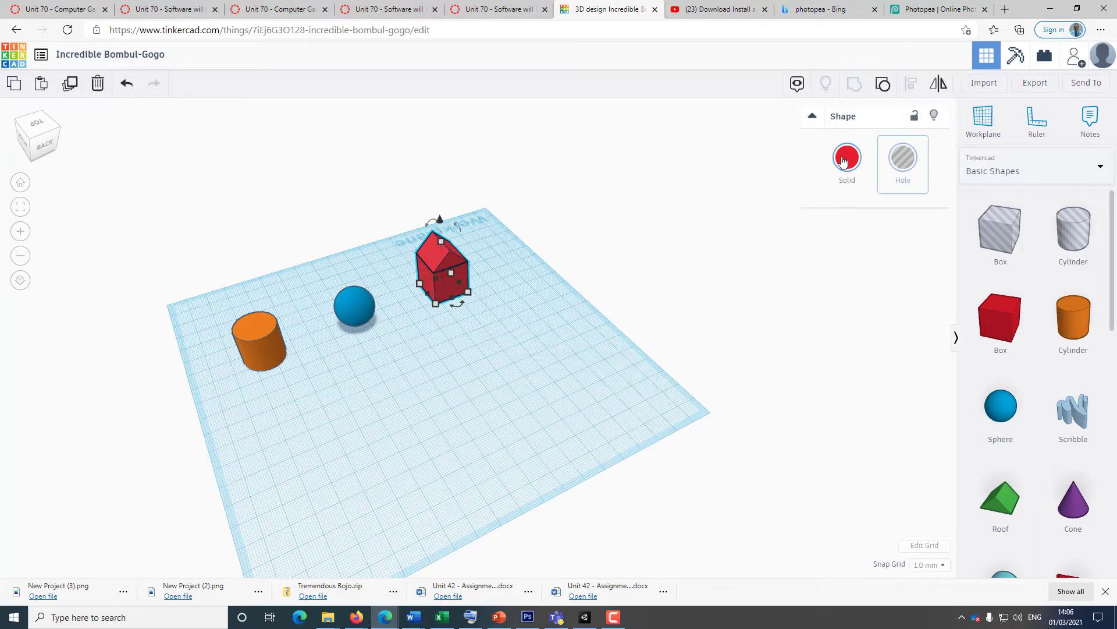
{"action": "left_click", "coordinate": [849, 163]}
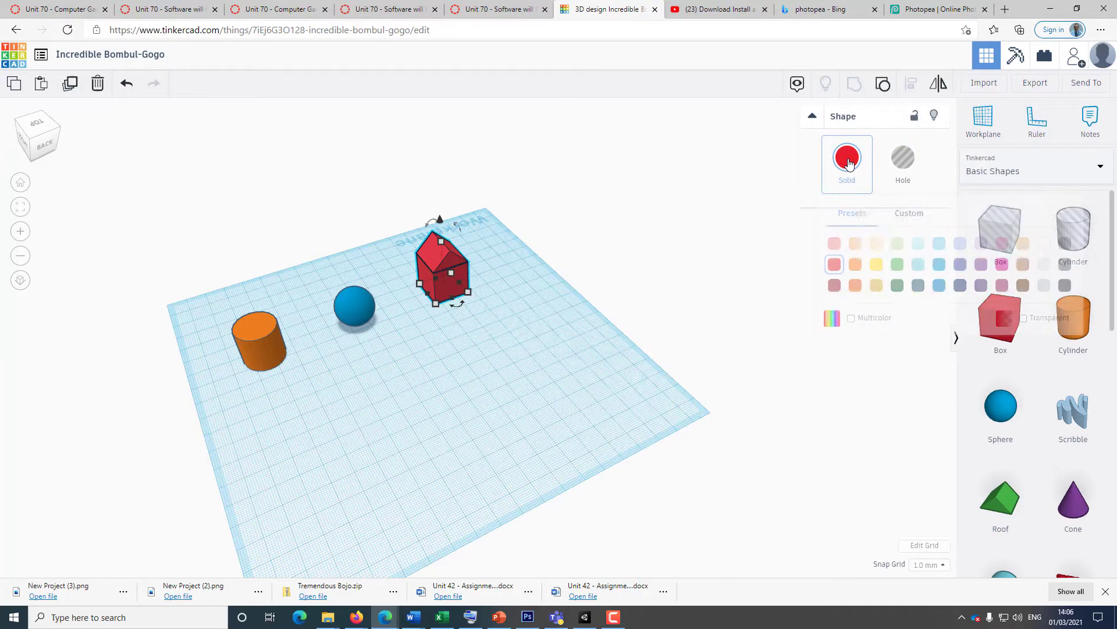
{"action": "left_click", "coordinate": [920, 266]}
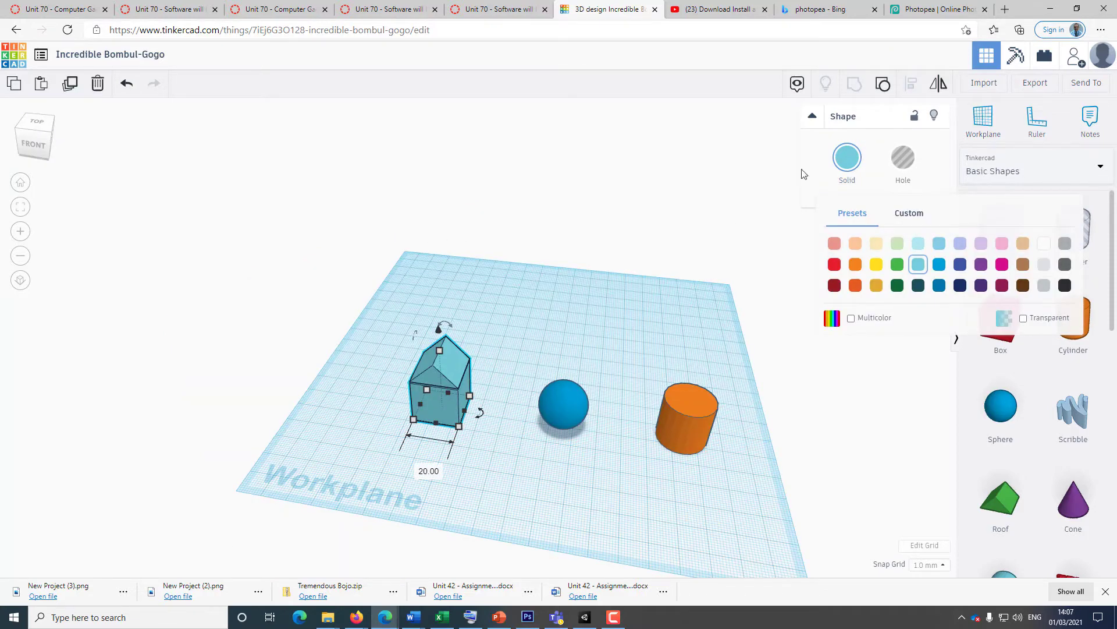
- Make the house a hole shape, shift the house and sphere, then select the sphere alone
{"action": "left_click", "coordinate": [904, 156]}
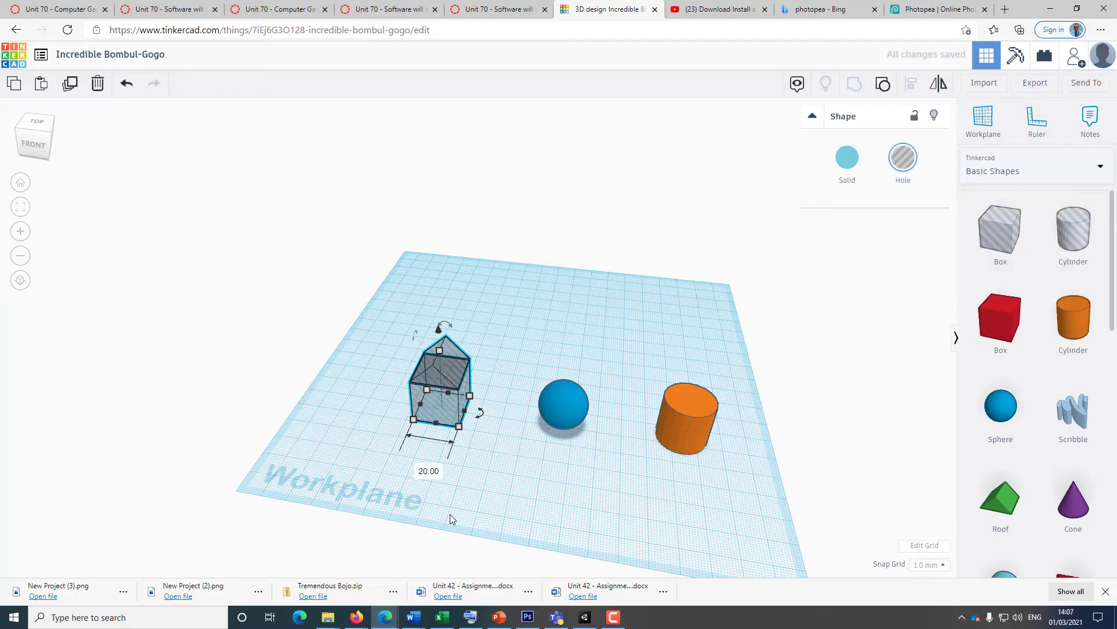
{"action": "left_click_drag", "start_coordinate": [468, 509], "coordinate": [571, 372]}
{"action": "right_click_drag", "start_coordinate": [499, 421], "coordinate": [491, 487]}
{"action": "right_click_drag", "start_coordinate": [498, 424], "coordinate": [948, 430]}
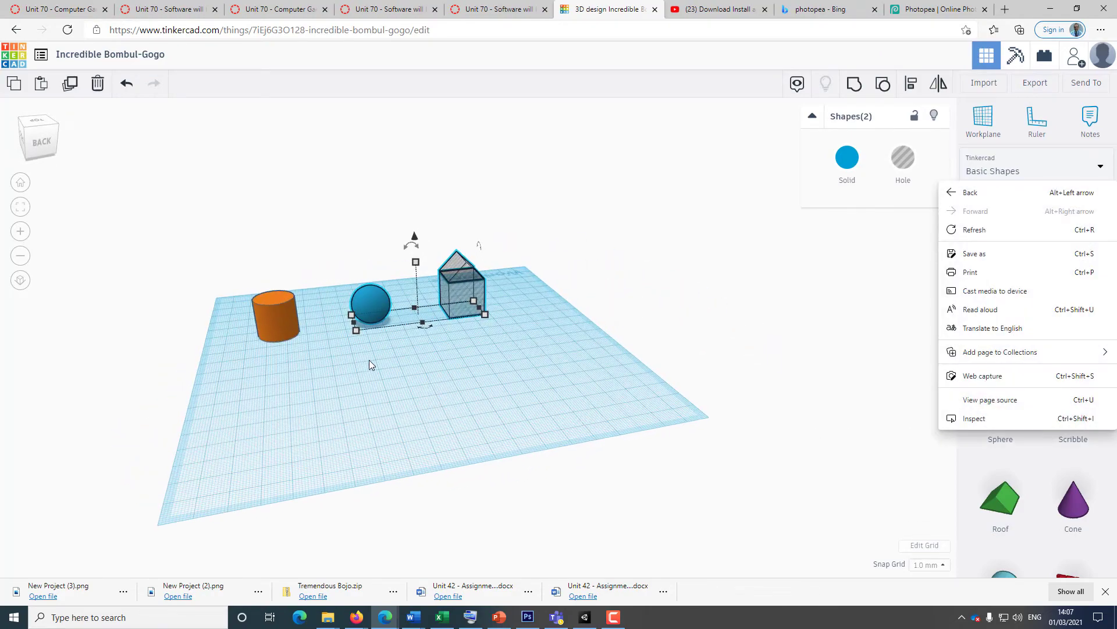
{"action": "right_click_drag", "start_coordinate": [369, 359], "coordinate": [363, 294]}
{"action": "left_click_drag", "start_coordinate": [362, 288], "coordinate": [259, 249]}
{"action": "left_click", "coordinate": [400, 352]}
- Shift the selected blue sphere slightly to centre it over the orange cylinder
{"action": "right_click_drag", "start_coordinate": [269, 315], "coordinate": [525, 327]}
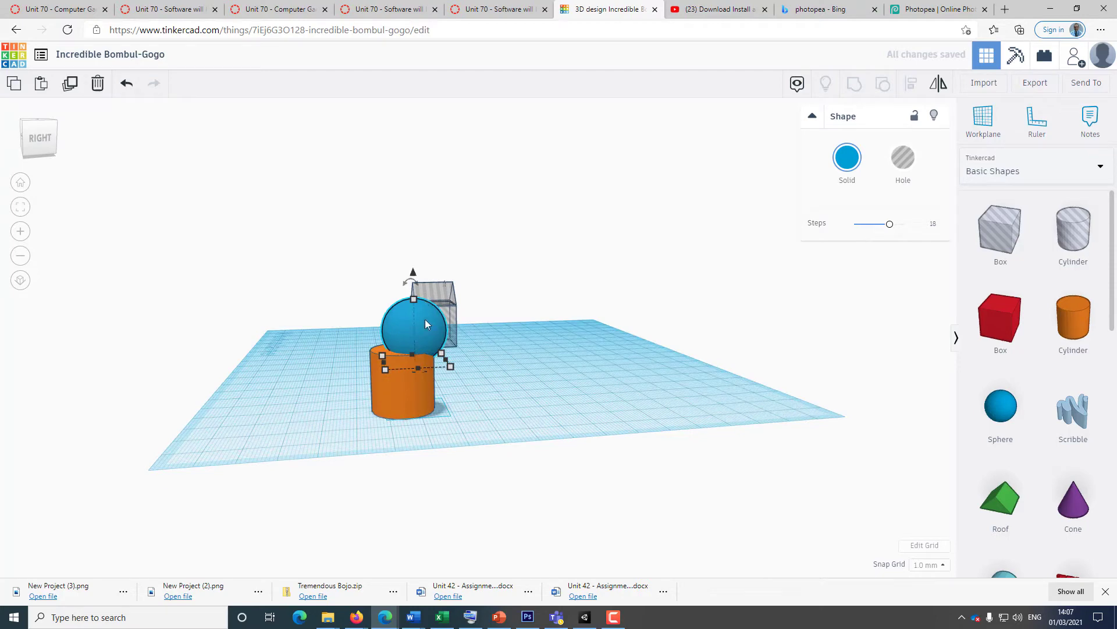
{"action": "right_click_drag", "start_coordinate": [428, 375], "coordinate": [680, 372]}
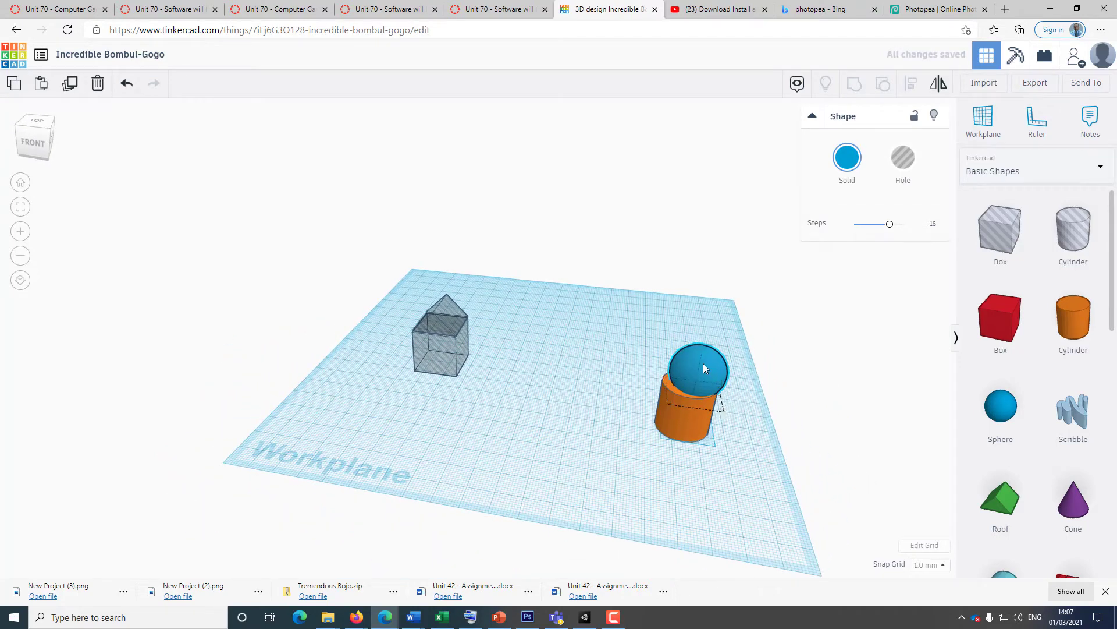
{"action": "mouse_move", "coordinate": [703, 367]}
{"action": "left_mouse_down"}
{"action": "mouse_move", "coordinate": [689, 366]}
{"action": "mouse_move", "coordinate": [699, 365]}
{"action": "left_mouse_up"}
{"action": "right_click_drag", "start_coordinate": [753, 454], "coordinate": [568, 381]}
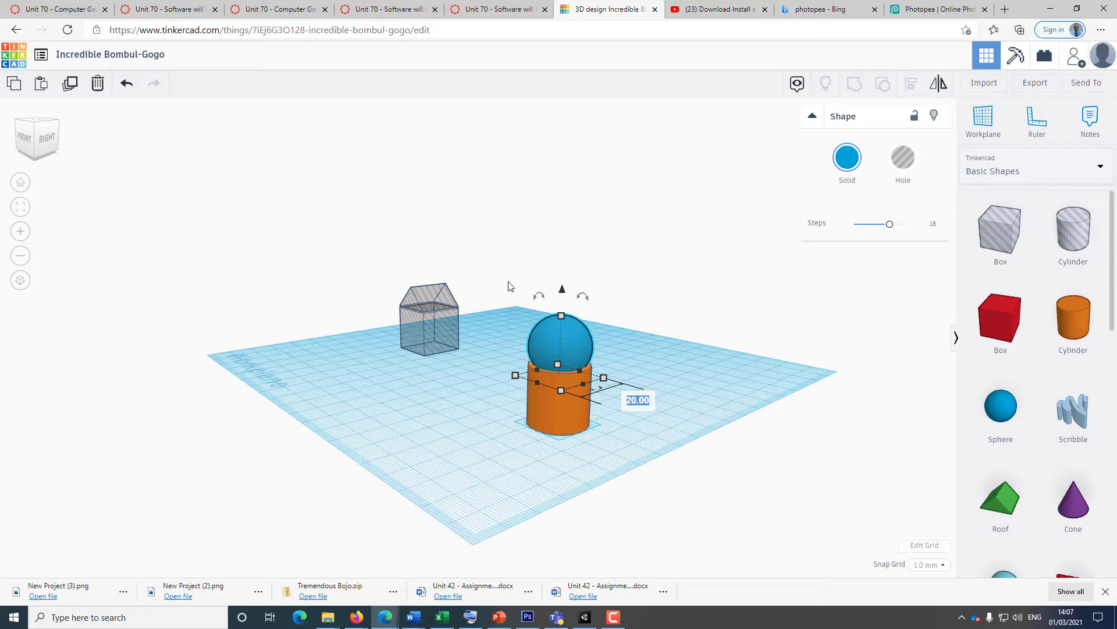
- Resize the blue sphere to 5 mm wide and 5 mm high
{"action": "key", "text": "Return"}
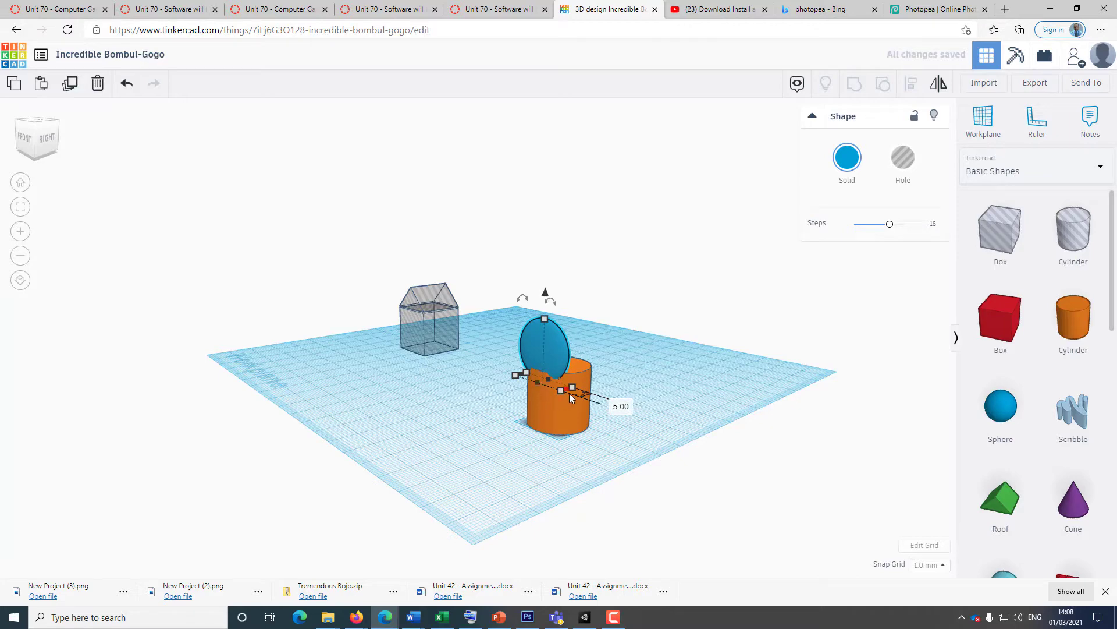
{"action": "mouse_move", "coordinate": [568, 390]}
{"action": "left_click", "coordinate": [487, 398]}
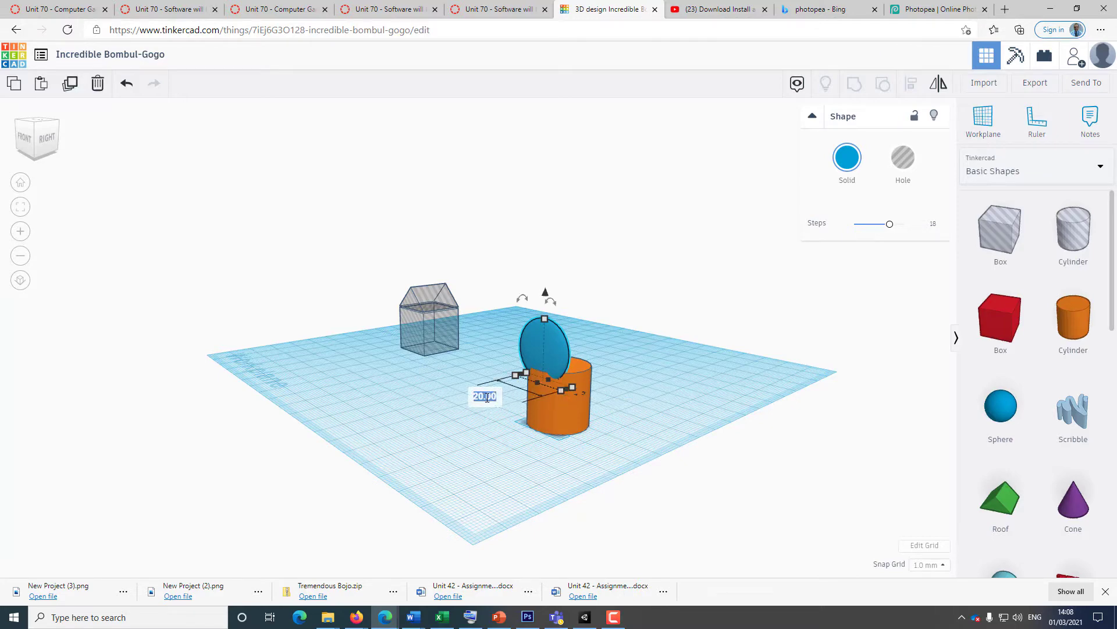
{"action": "type", "text": "5"}
{"action": "key", "text": "Return"}
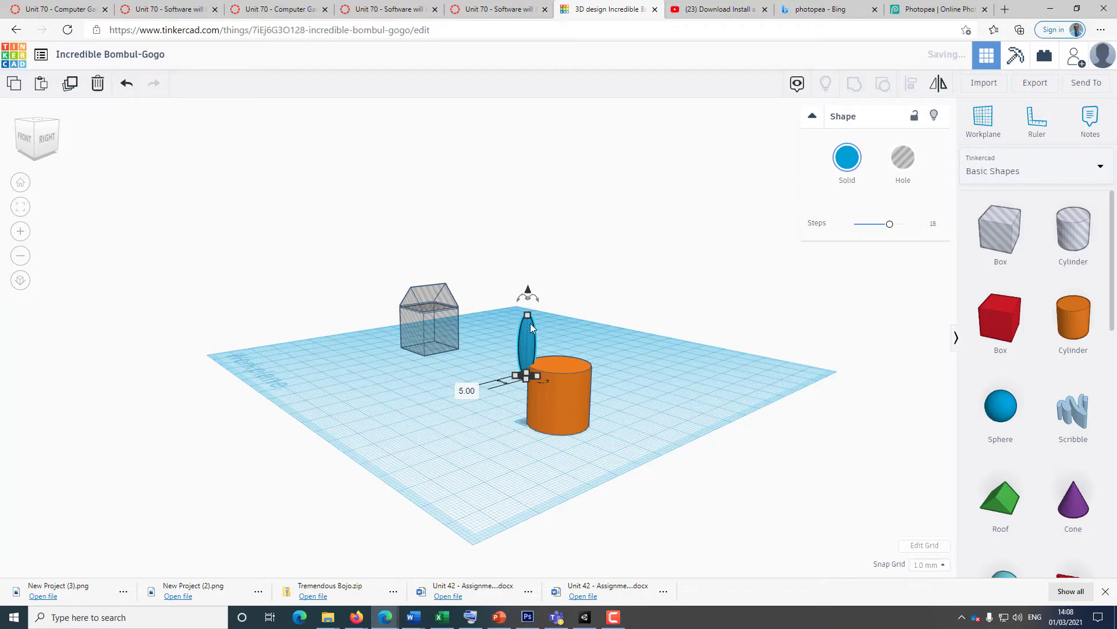
{"action": "mouse_move", "coordinate": [527, 318]}
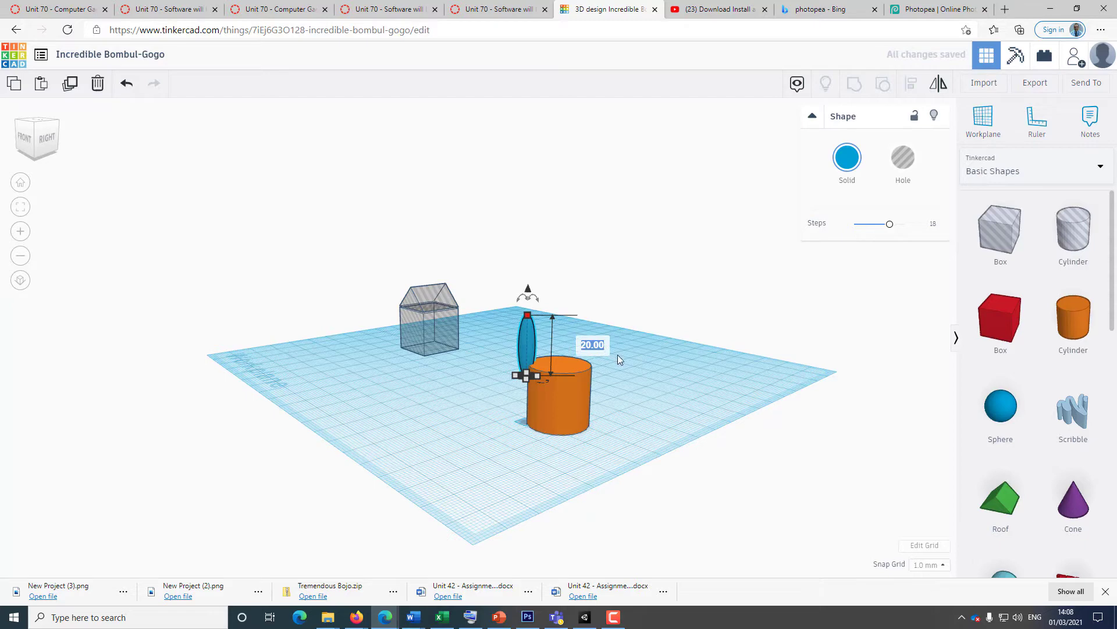
{"action": "type", "text": "5"}
{"action": "key", "text": "Return"}
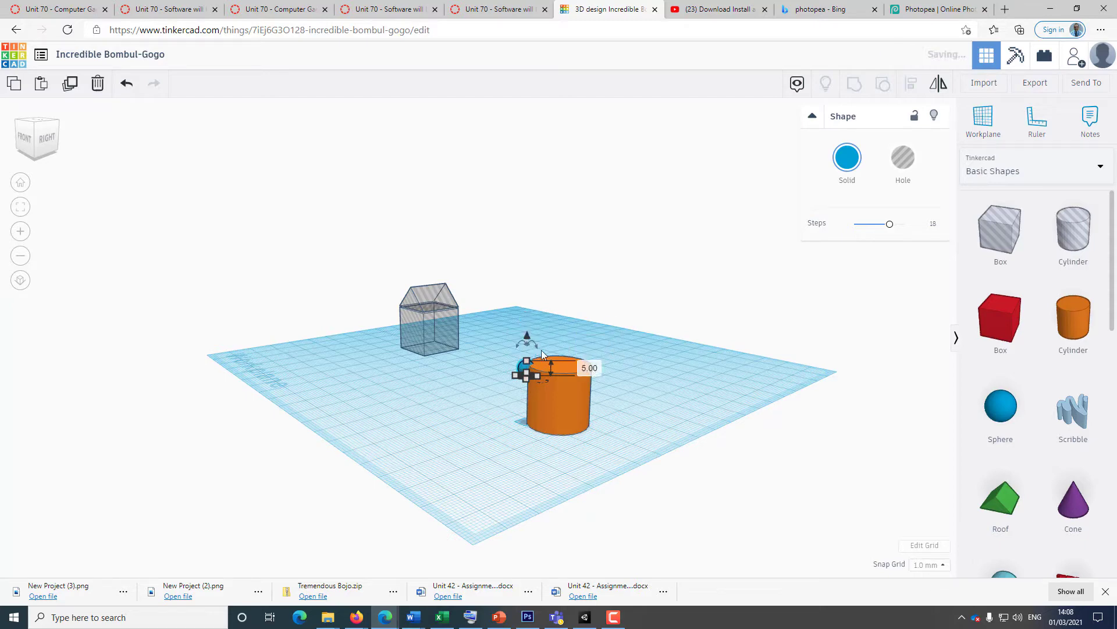
- Lift the sphere and nudge it onto the centre of the cylinder top
{"action": "left_click_drag", "start_coordinate": [528, 336], "coordinate": [535, 316]}
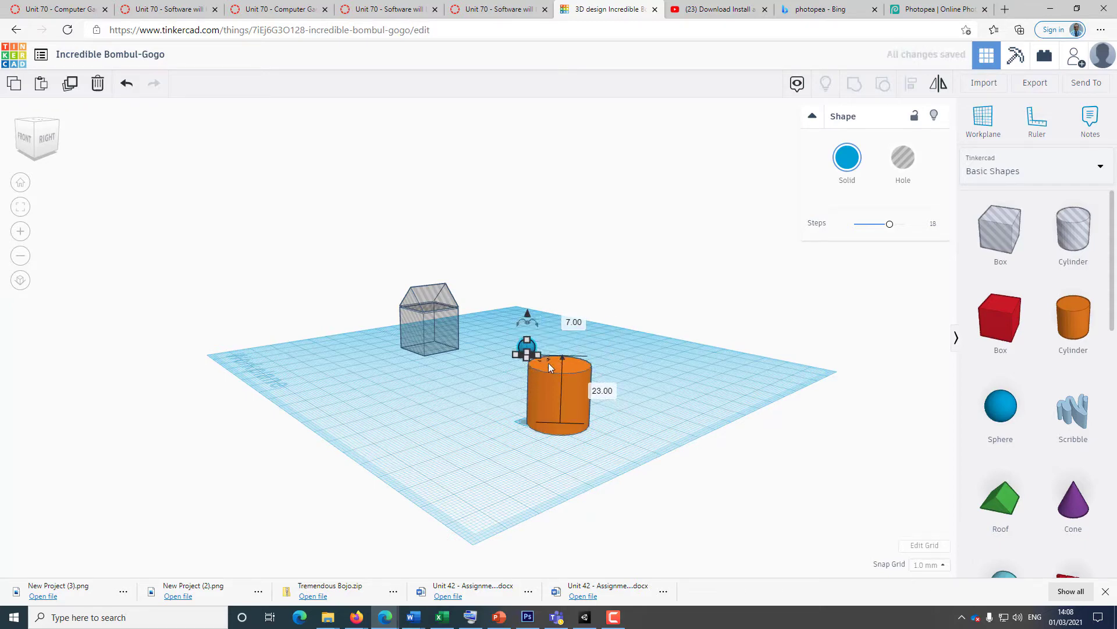
{"action": "mouse_move", "coordinate": [536, 357]}
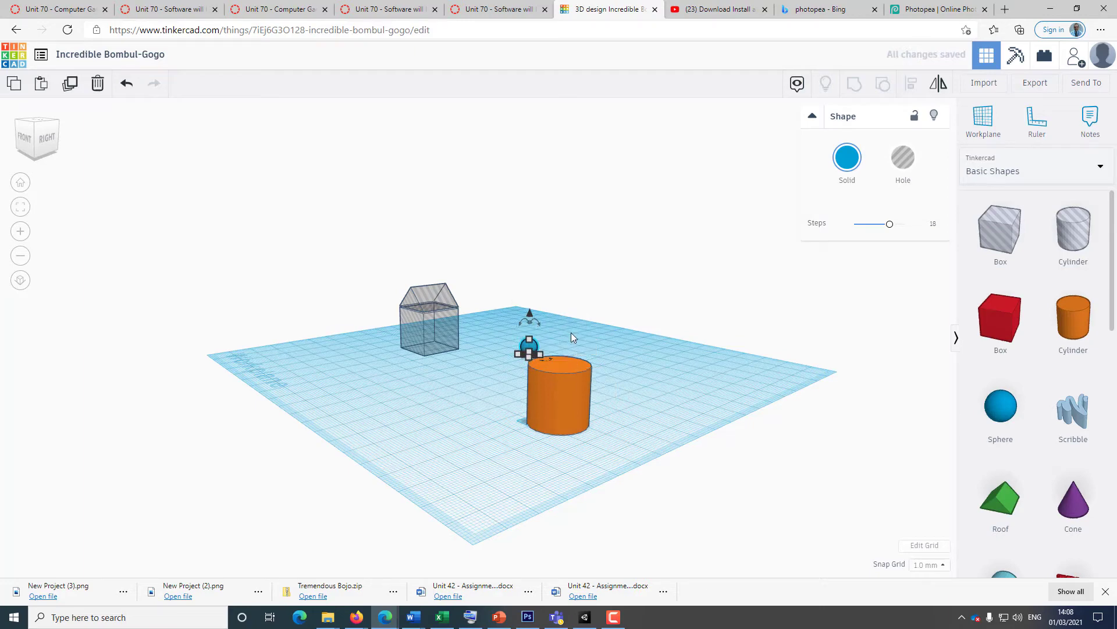
{"action": "key", "text": "Right"}
{"action": "key", "text": "Right"}
{"action": "key", "text": "Right"}
{"action": "key", "text": "Right"}
{"action": "key", "text": "Right"}
{"action": "key", "text": "Right"}
{"action": "key", "text": "Right"}
{"action": "key", "text": "Right"}
{"action": "key", "text": "Right"}
{"action": "key", "text": "Right"}
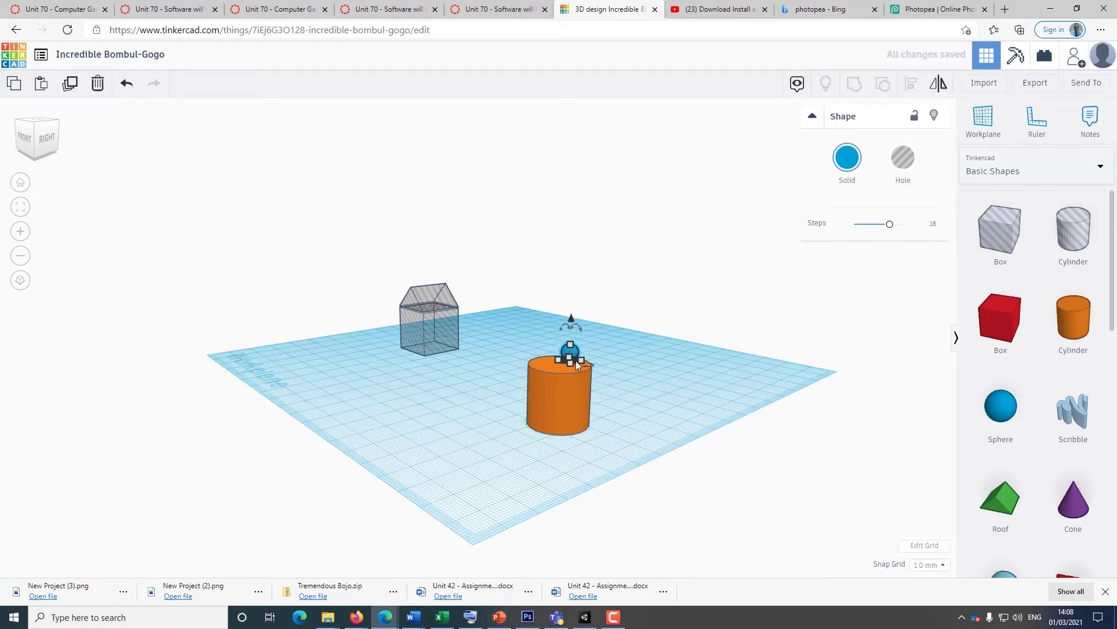
{"action": "key", "text": "Down"}
{"action": "key", "text": "Down"}
{"action": "key", "text": "Down"}
{"action": "key", "text": "Down"}
{"action": "key", "text": "Down"}
{"action": "key", "text": "Down"}
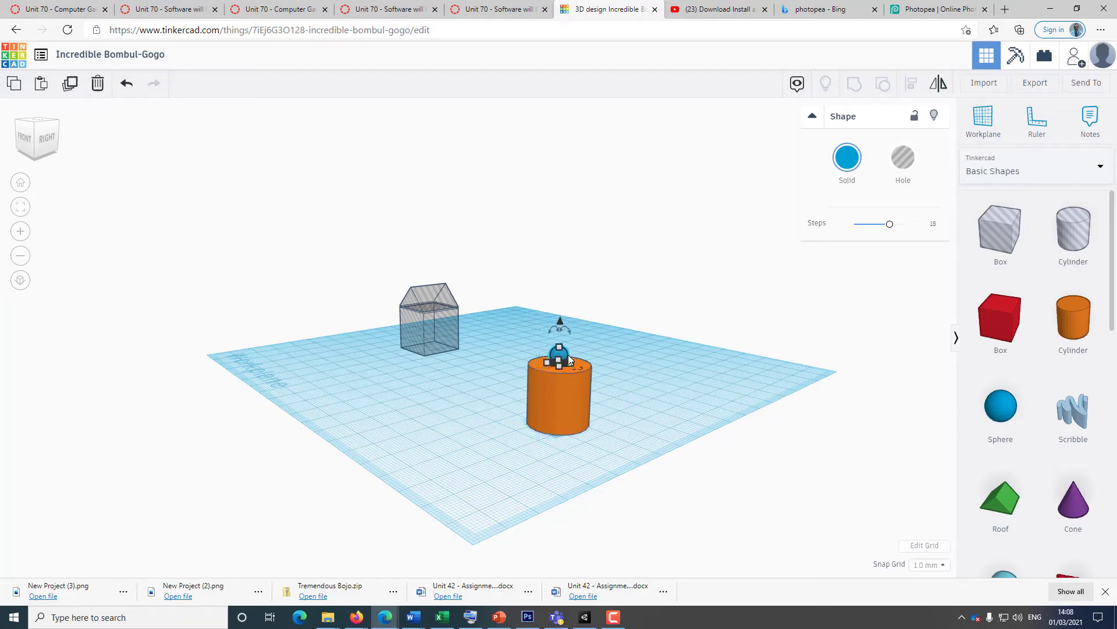
{"action": "right_click_drag", "start_coordinate": [568, 357], "coordinate": [717, 428]}
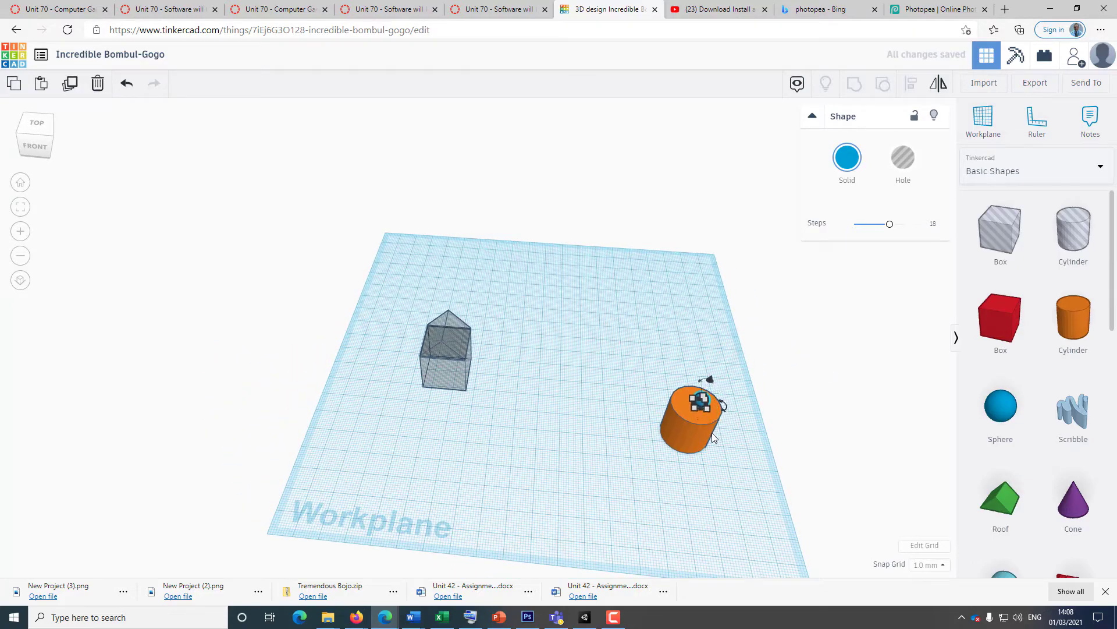
- Lower the blue sphere to -5.00 so it sinks into the cylinder's top
{"action": "right_click_drag", "start_coordinate": [709, 439], "coordinate": [530, 496]}
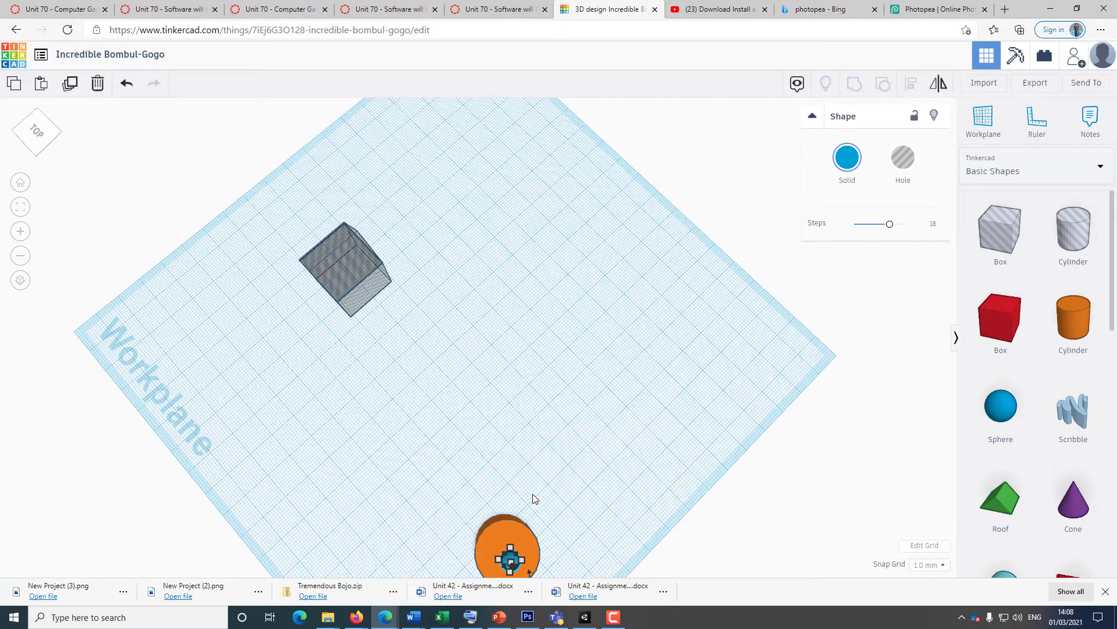
{"action": "right_click_drag", "start_coordinate": [548, 495], "coordinate": [747, 391]}
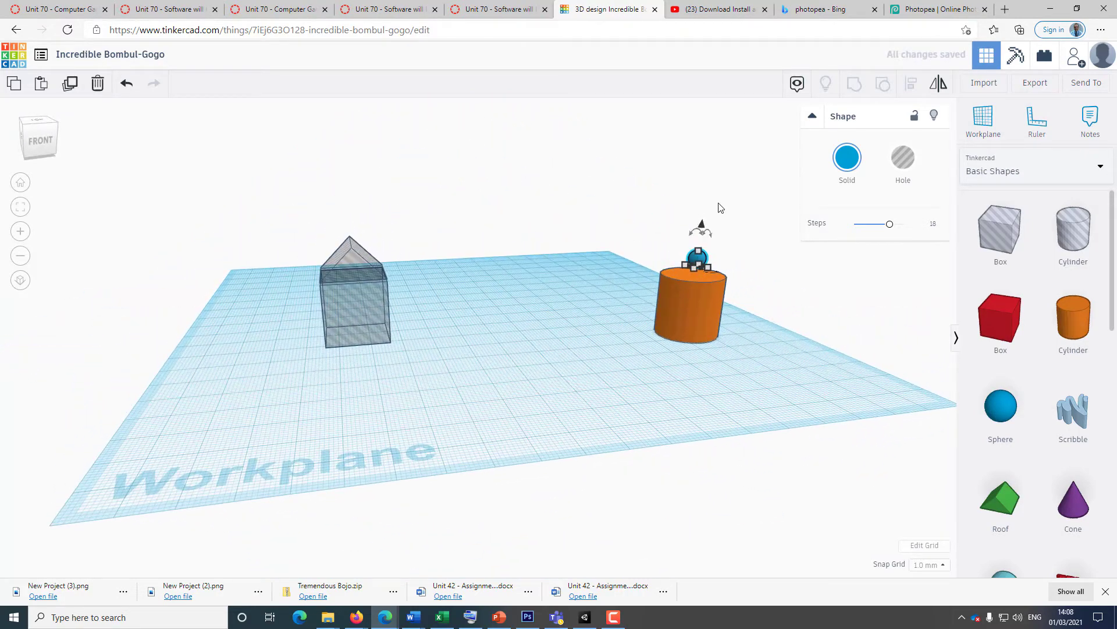
{"action": "left_click_drag", "start_coordinate": [704, 225], "coordinate": [700, 242]}
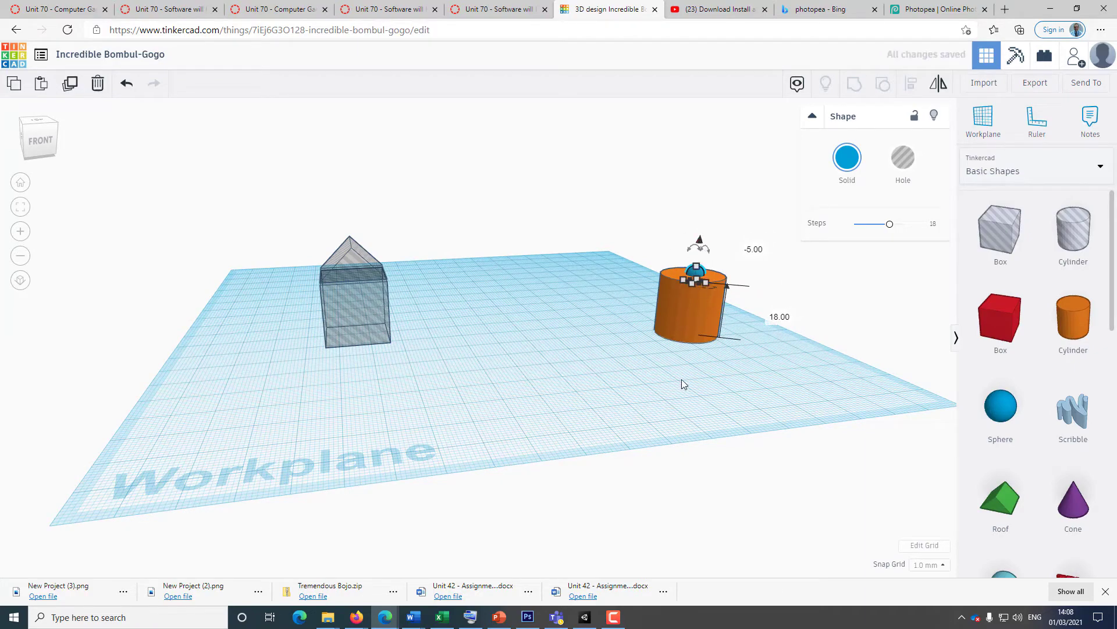
{"action": "right_click_drag", "start_coordinate": [683, 382], "coordinate": [592, 226]}
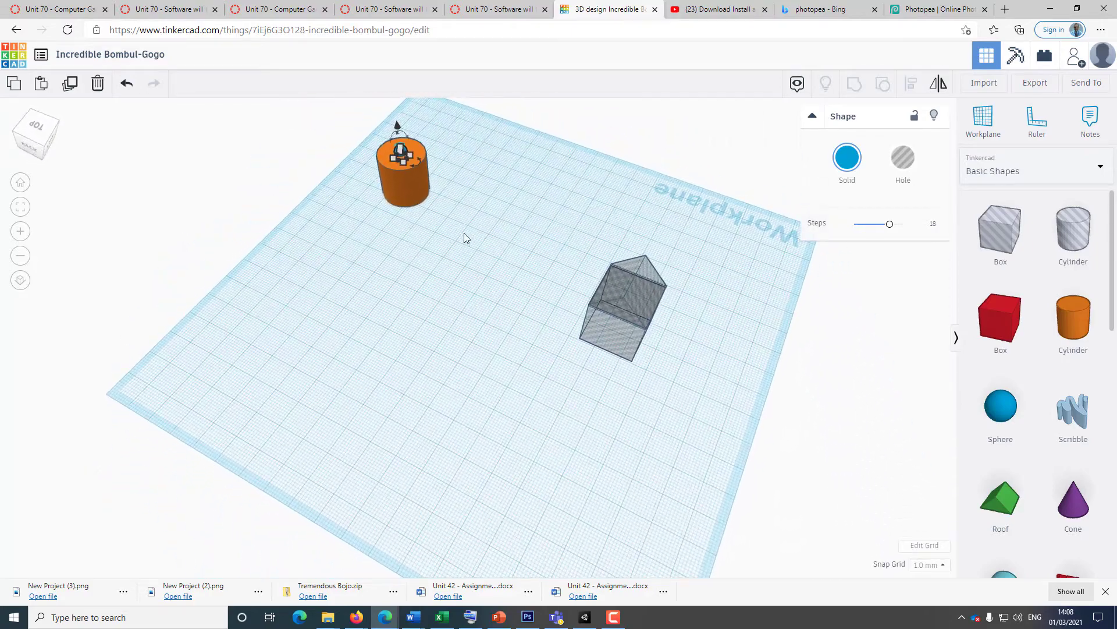
- Stretch the cylinder and sphere together into a 92 mm oval flattened to 9 high
{"action": "left_click_drag", "start_coordinate": [478, 226], "coordinate": [357, 147]}
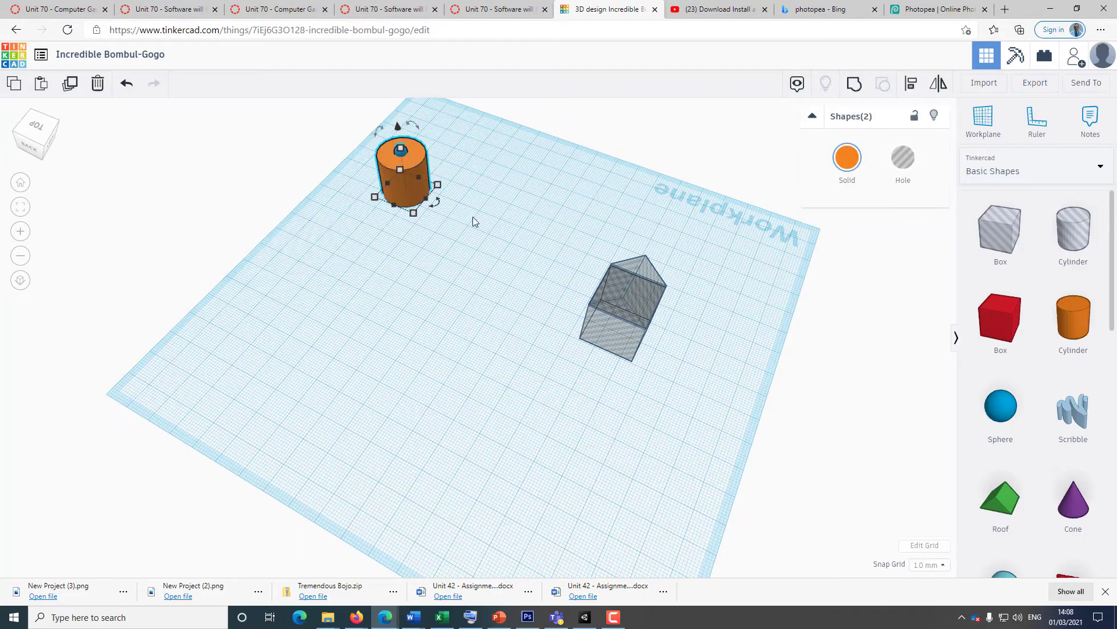
{"action": "left_click_drag", "start_coordinate": [439, 189], "coordinate": [570, 263]}
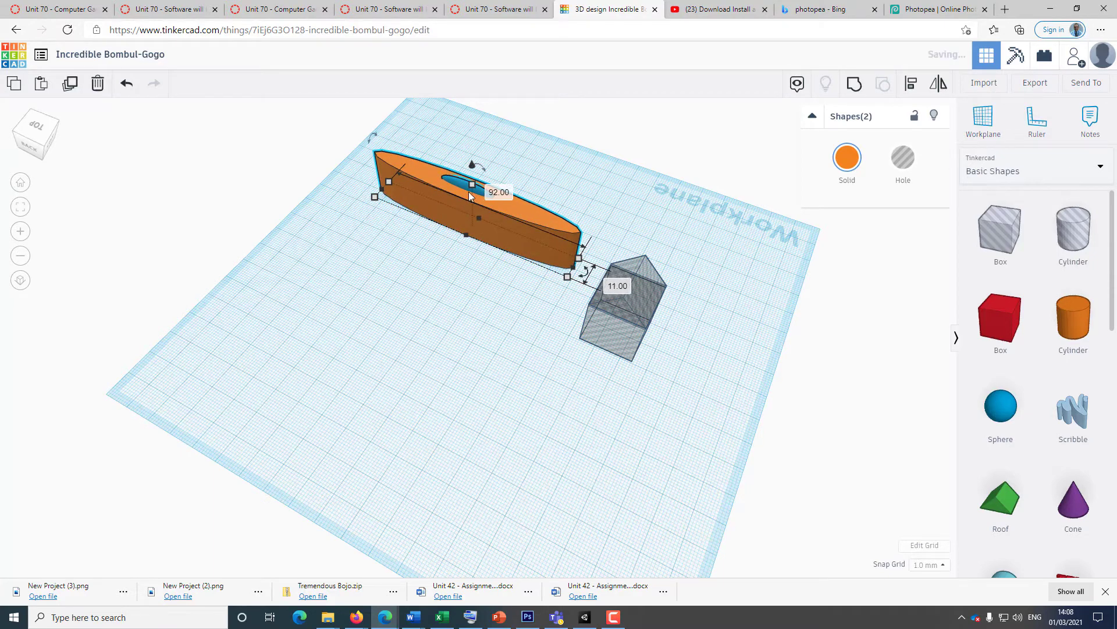
{"action": "left_click_drag", "start_coordinate": [471, 187], "coordinate": [471, 211]}
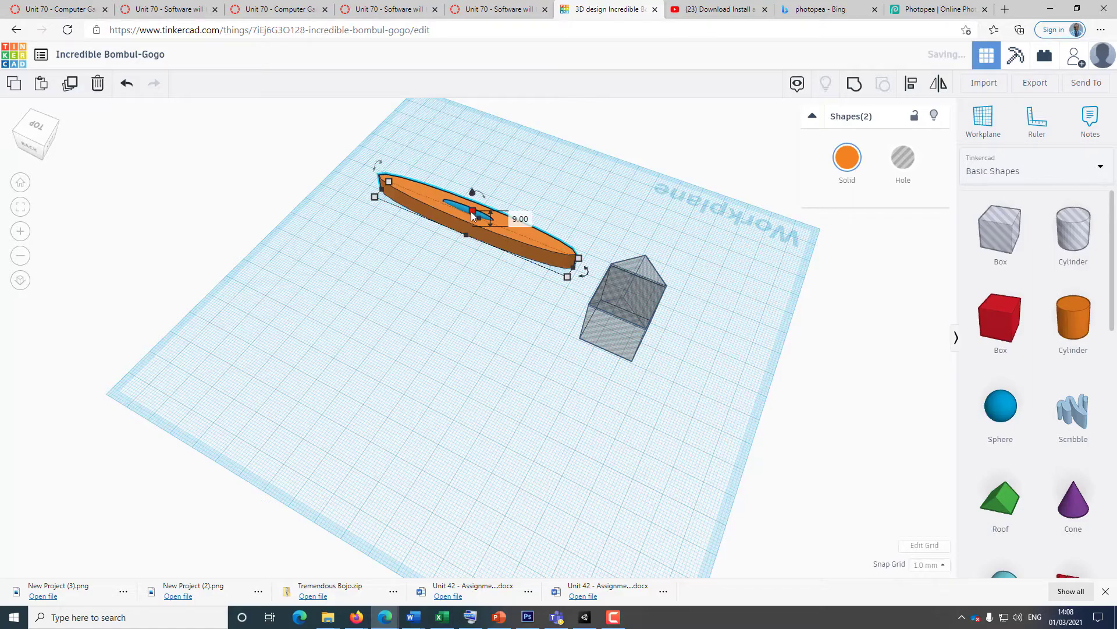
{"action": "left_click_drag", "start_coordinate": [559, 259], "coordinate": [560, 259]}
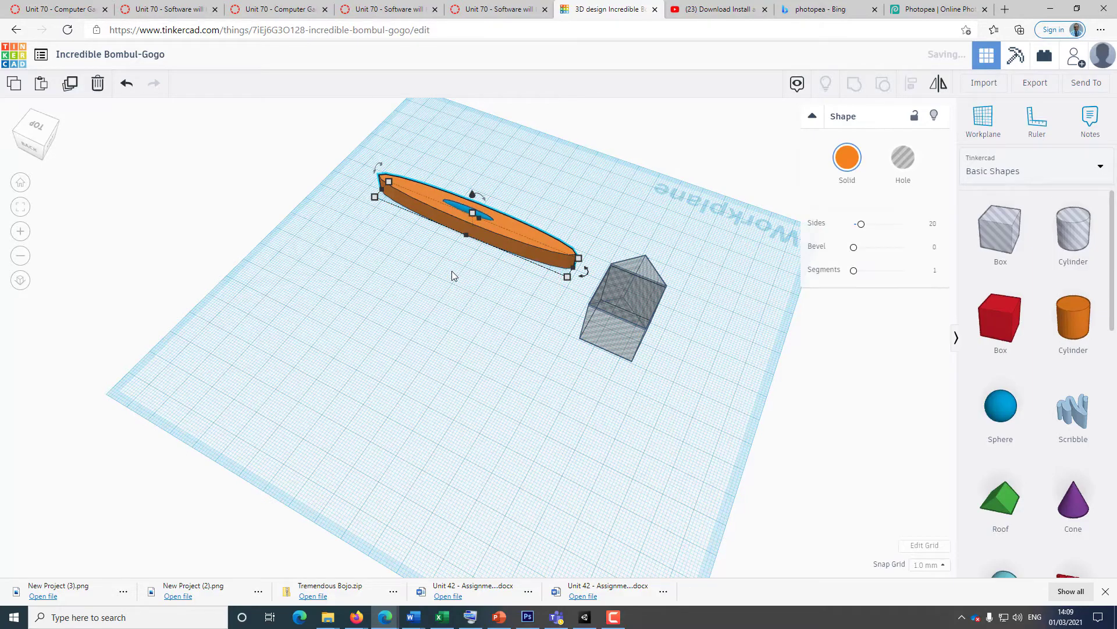
{"action": "right_click_drag", "start_coordinate": [454, 274], "coordinate": [462, 349]}
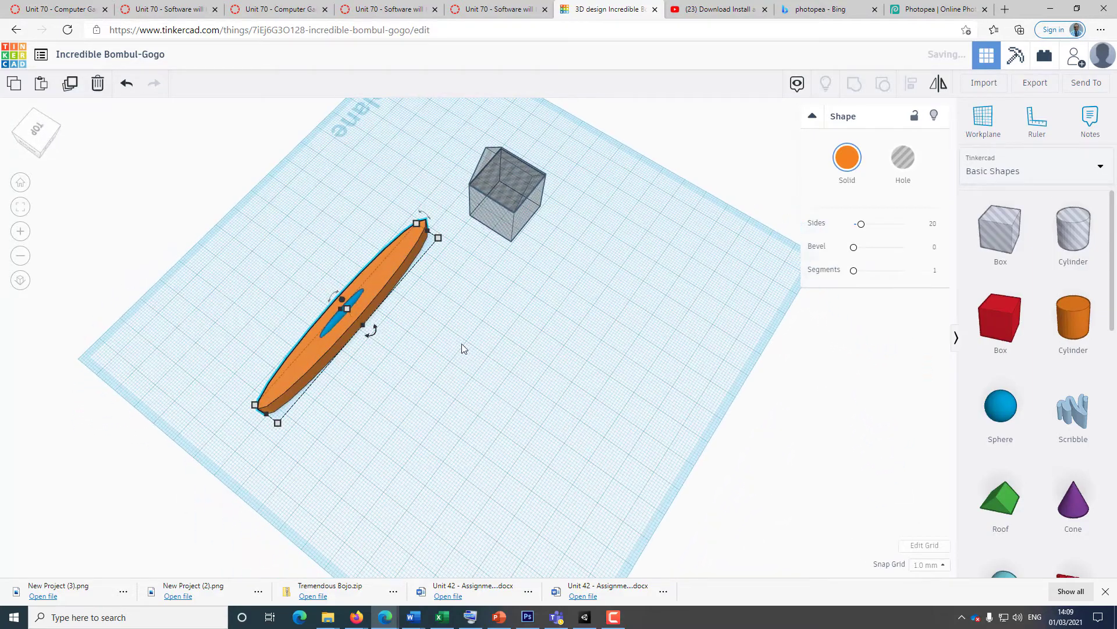
{"action": "right_click_drag", "start_coordinate": [466, 293], "coordinate": [542, 363]}
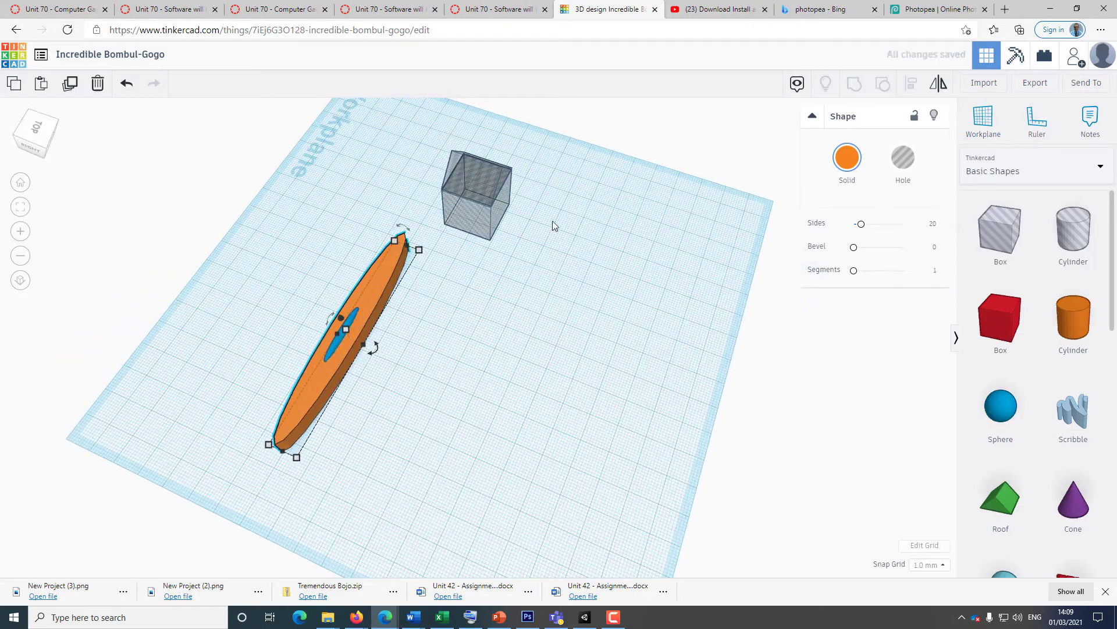
{"action": "left_click", "coordinate": [472, 181]}
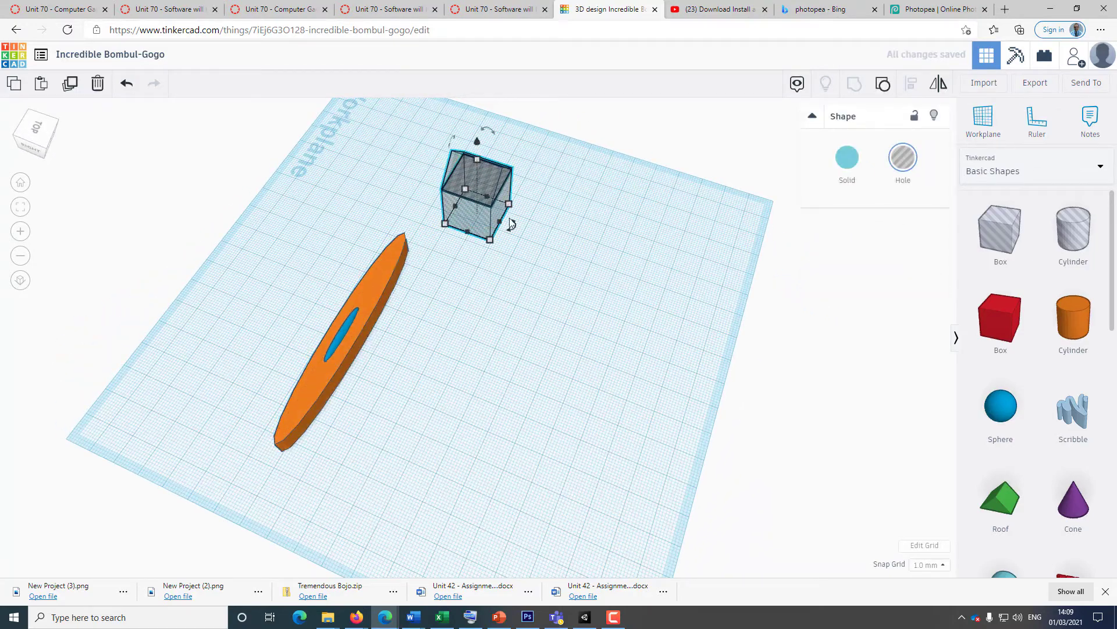
- Ungroup the hole house into solid box and roof, lower them, and raise the roof slightly
{"action": "left_click", "coordinate": [882, 87]}
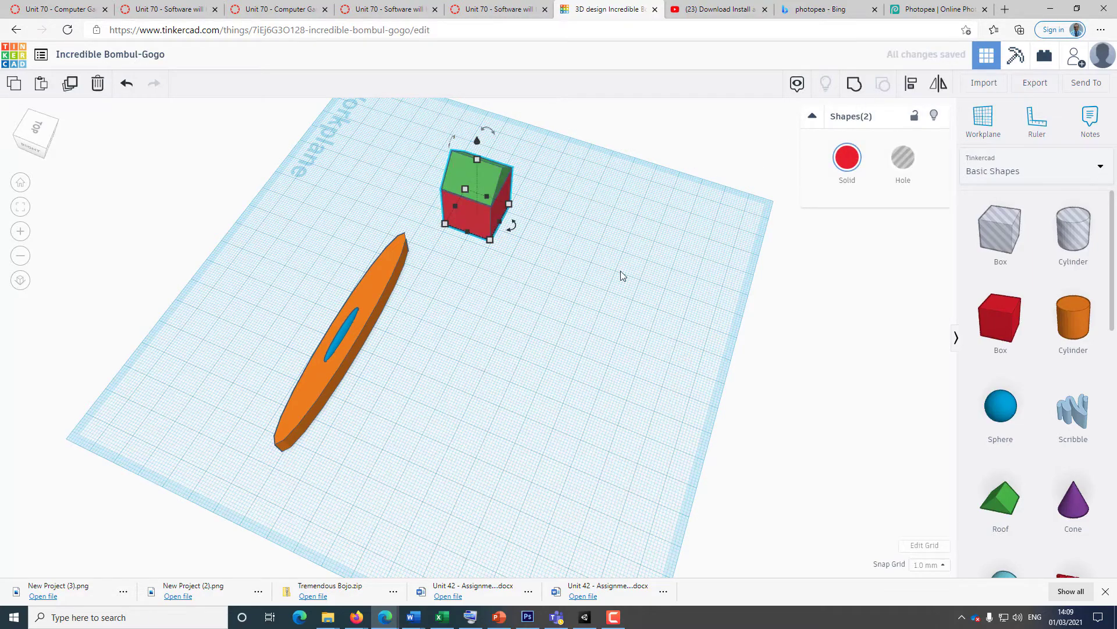
{"action": "right_click_drag", "start_coordinate": [622, 276], "coordinate": [435, 219]}
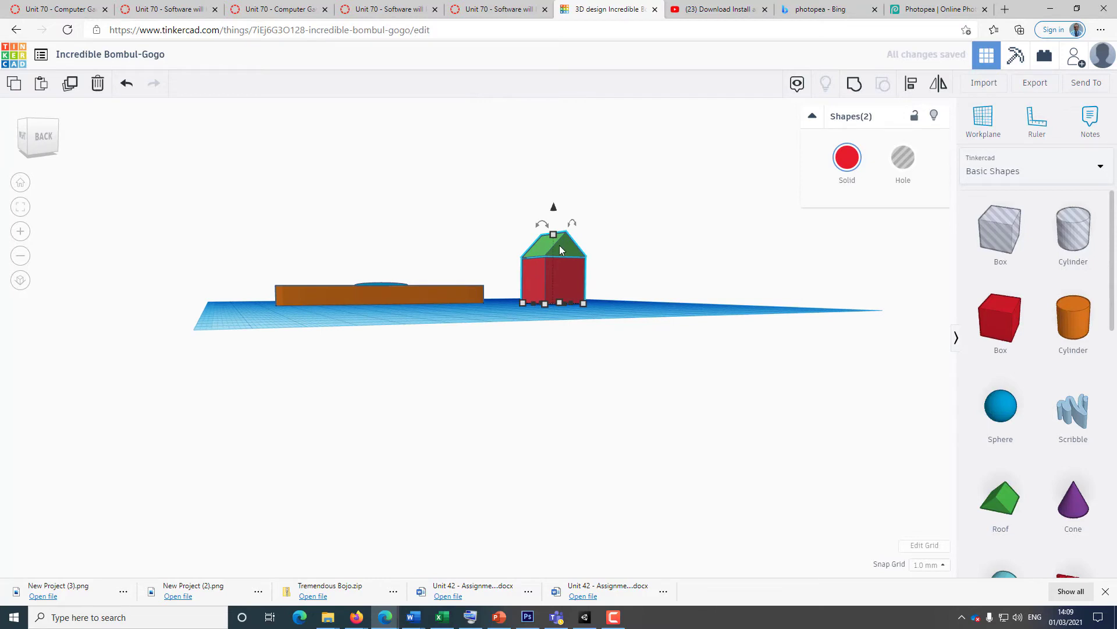
{"action": "mouse_move", "coordinate": [554, 207]}
{"action": "left_mouse_down"}
{"action": "mouse_move", "coordinate": [573, 345]}
{"action": "mouse_move", "coordinate": [554, 204]}
{"action": "left_mouse_up"}
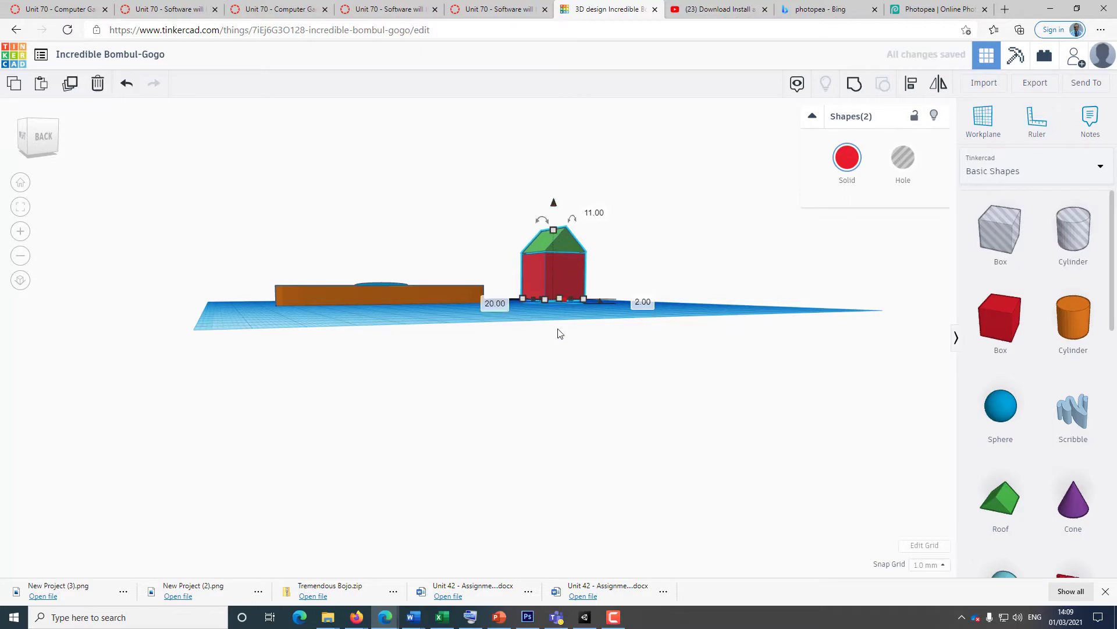
{"action": "left_click", "coordinate": [563, 237]}
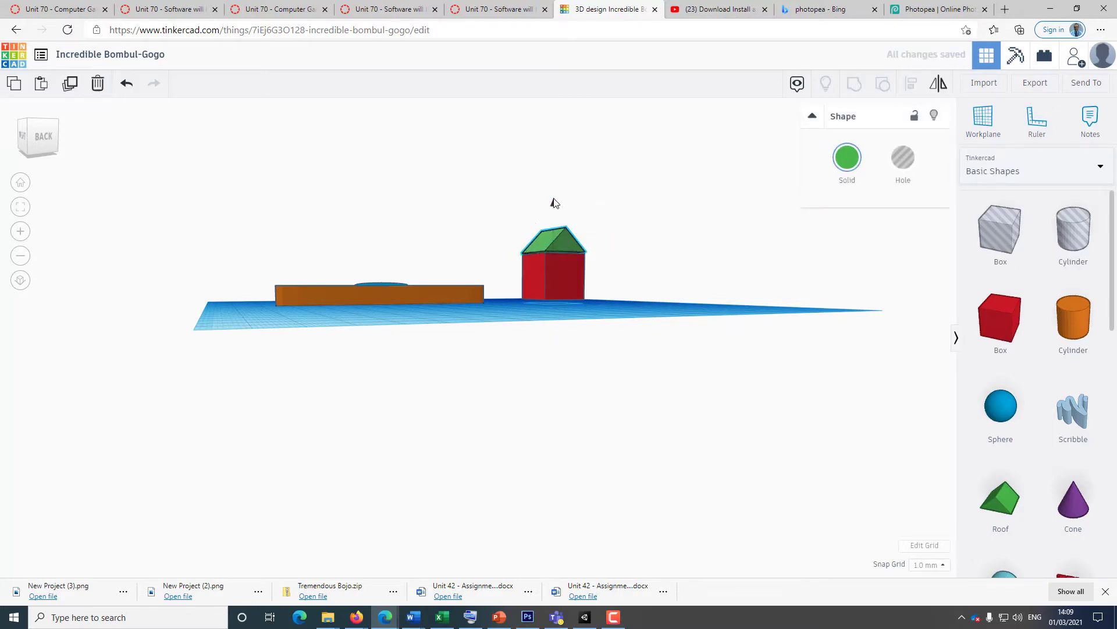
{"action": "left_click_drag", "start_coordinate": [554, 200], "coordinate": [553, 196]}
{"action": "right_click_drag", "start_coordinate": [565, 295], "coordinate": [732, 317]}
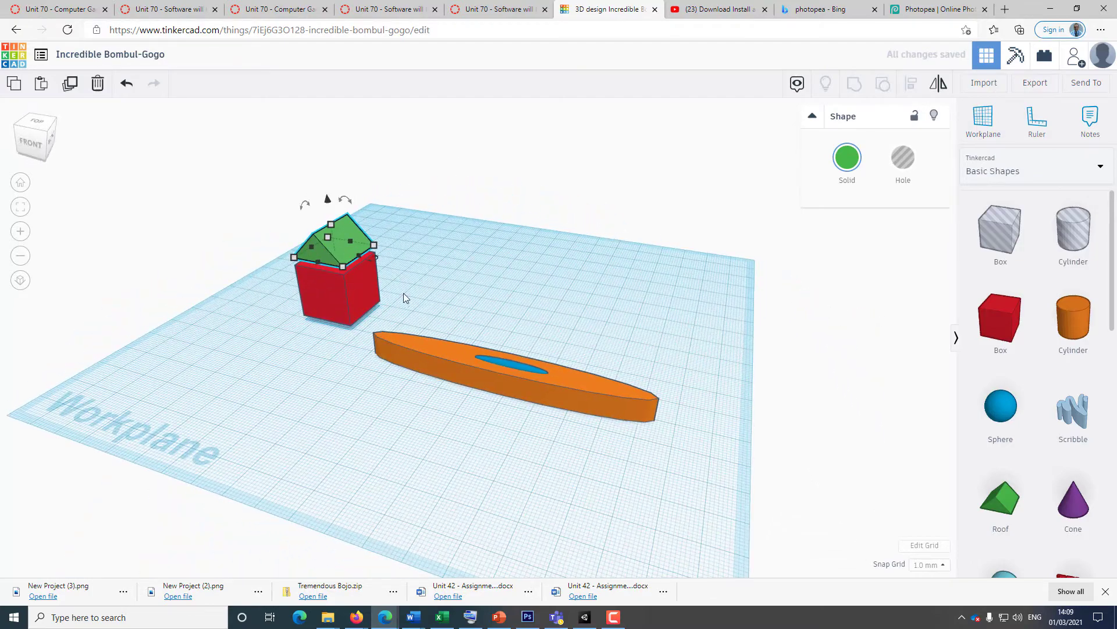
{"action": "left_click_drag", "start_coordinate": [588, 435], "coordinate": [524, 310]}
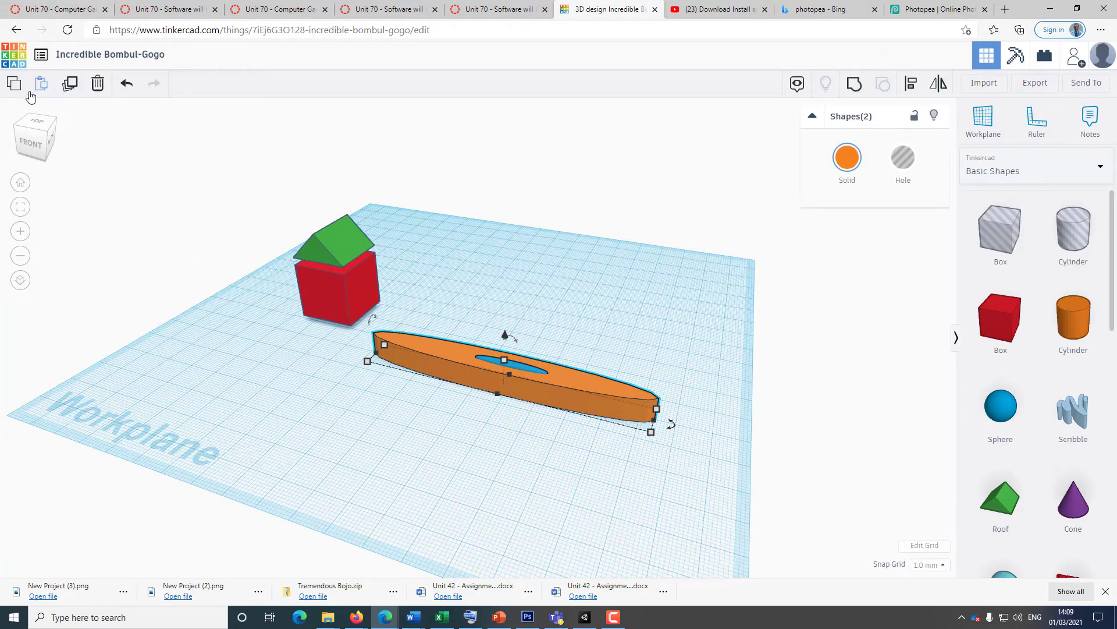
- Export the design as .OBJ from its dashboard card and reveal Incredible Bombul-Gogo.zip in Downloads
{"action": "left_click", "coordinate": [18, 63]}
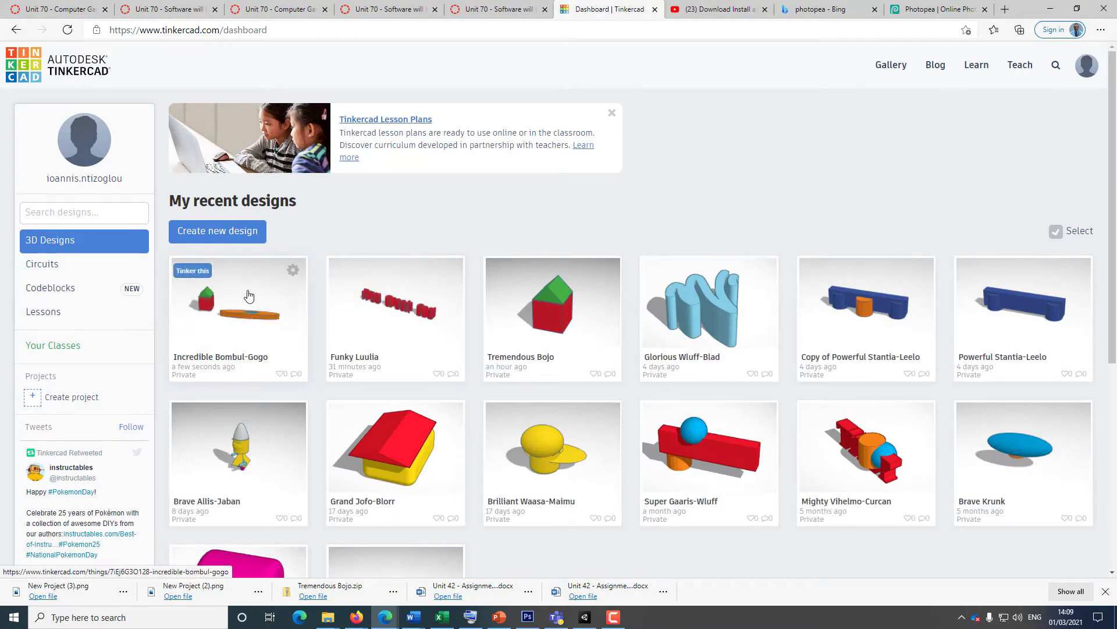
{"action": "left_click", "coordinate": [223, 379]}
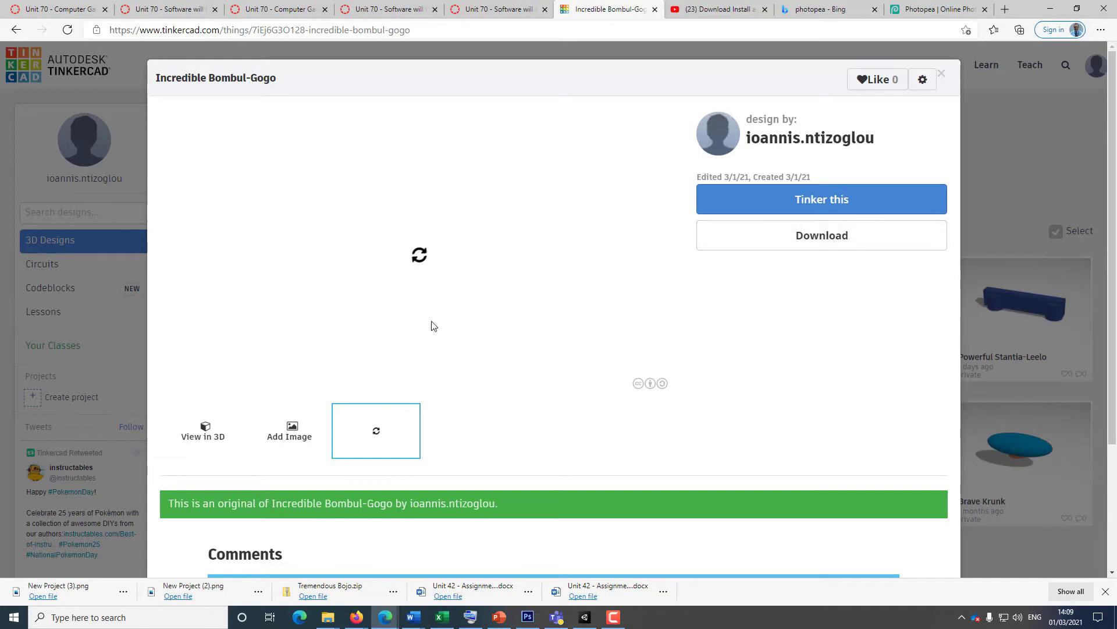
{"action": "left_click", "coordinate": [818, 241]}
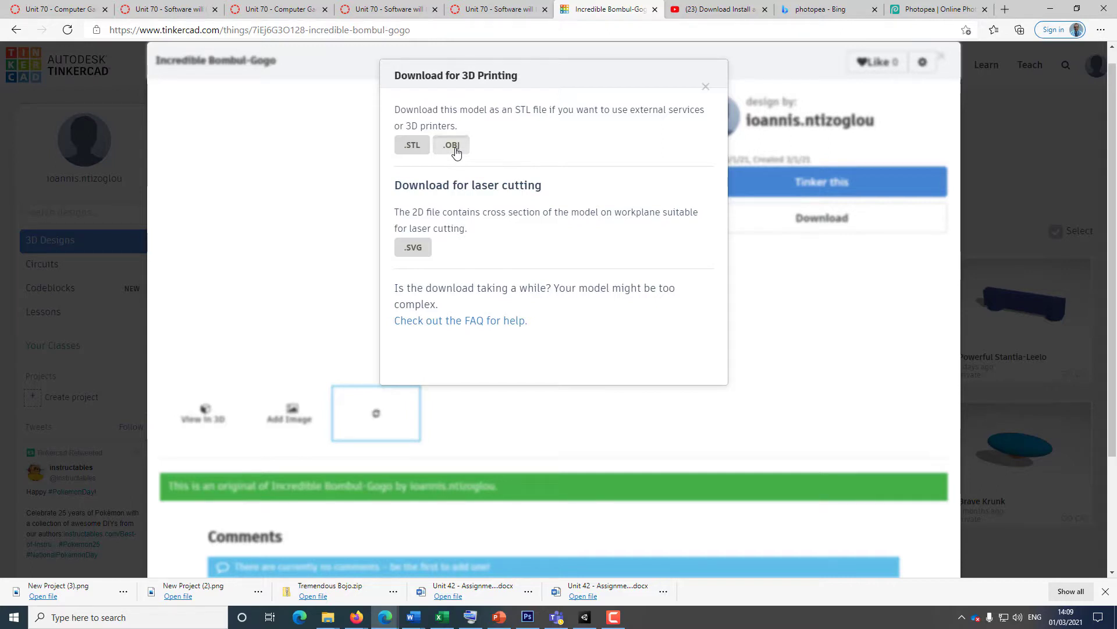
{"action": "left_click", "coordinate": [453, 147]}
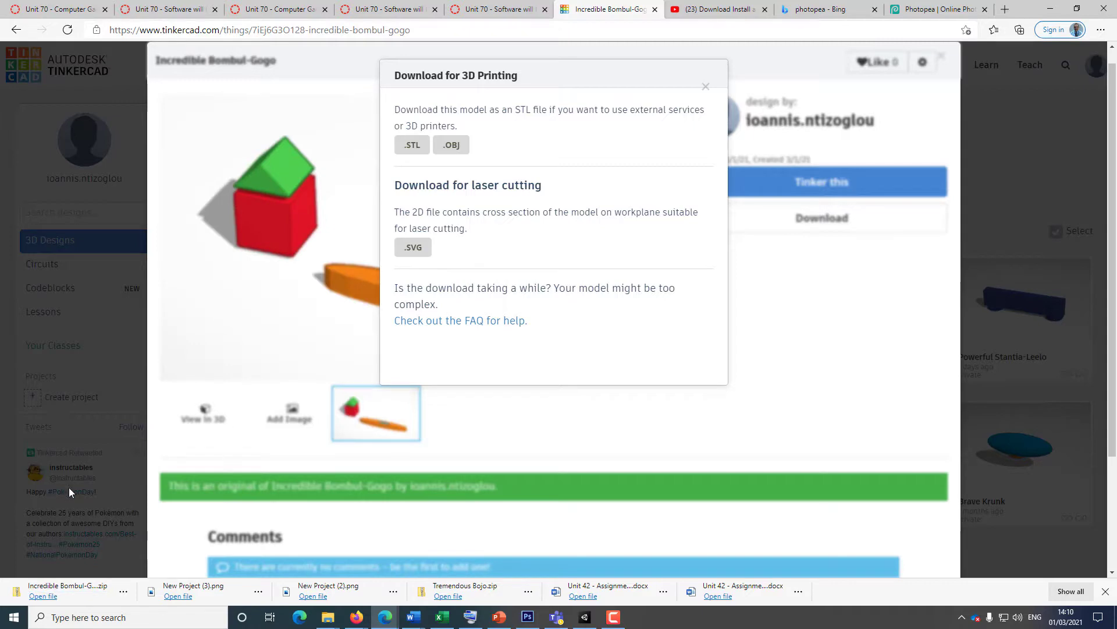
{"action": "left_click", "coordinate": [124, 591]}
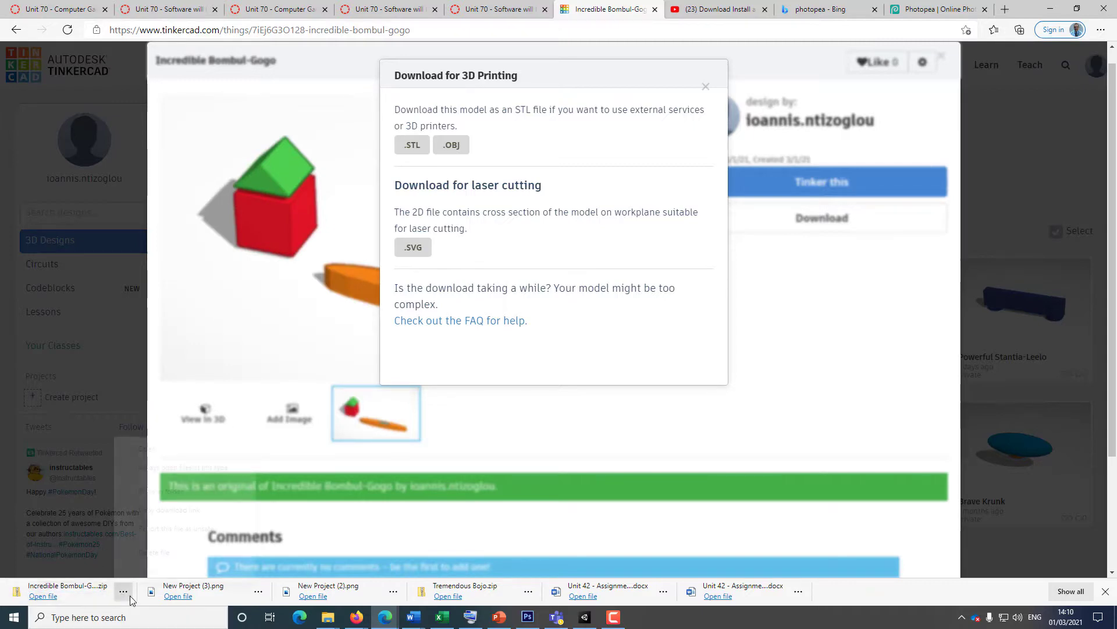
{"action": "left_click", "coordinate": [178, 492]}
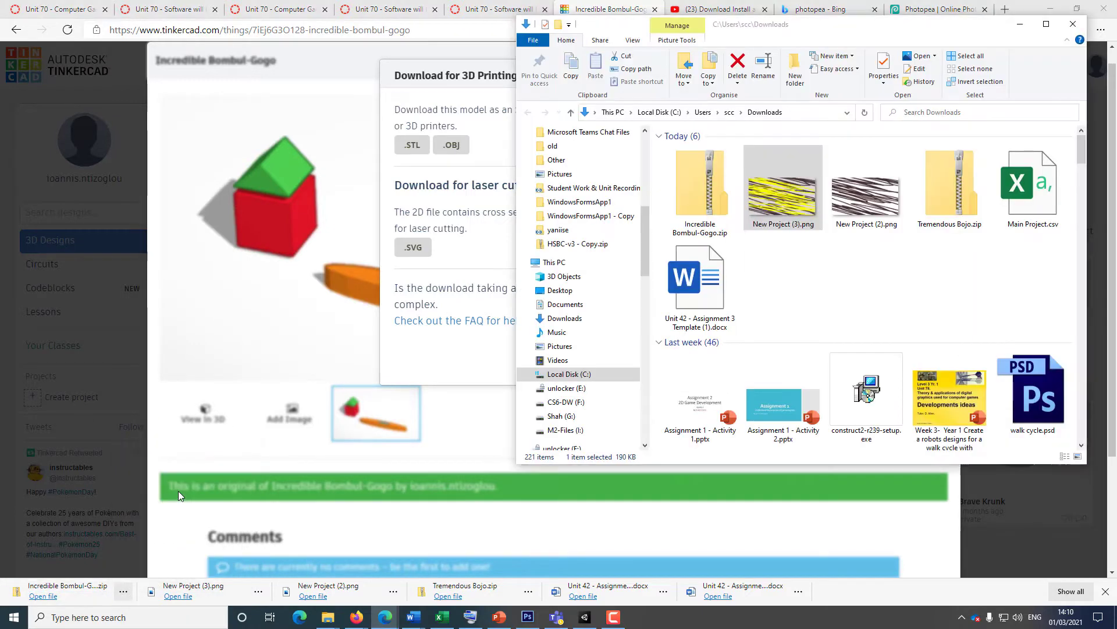
- Copy tinker.obj out of the downloaded zip
{"action": "double_click", "coordinate": [707, 202]}
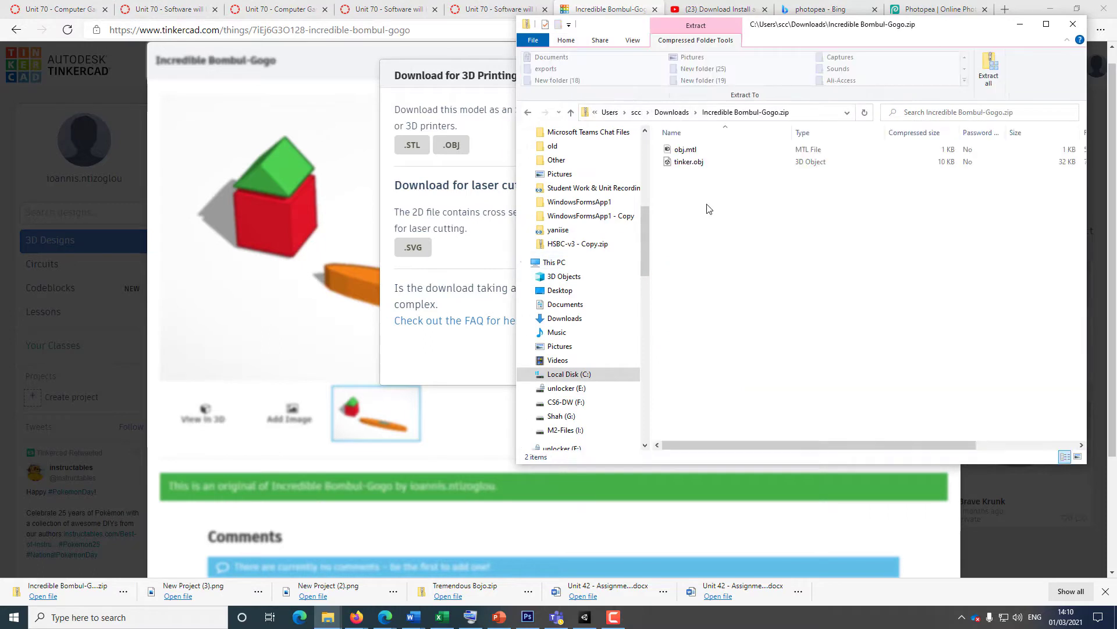
{"action": "left_click_drag", "start_coordinate": [744, 216], "coordinate": [686, 139]}
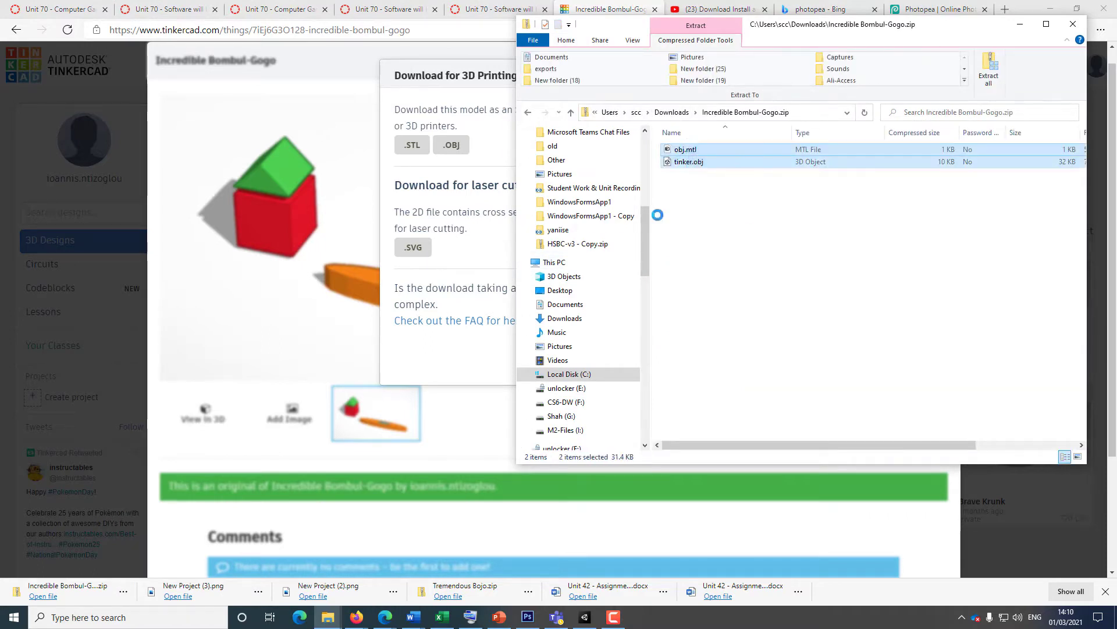
{"action": "right_click", "coordinate": [696, 164]}
{"action": "left_click", "coordinate": [729, 200]}
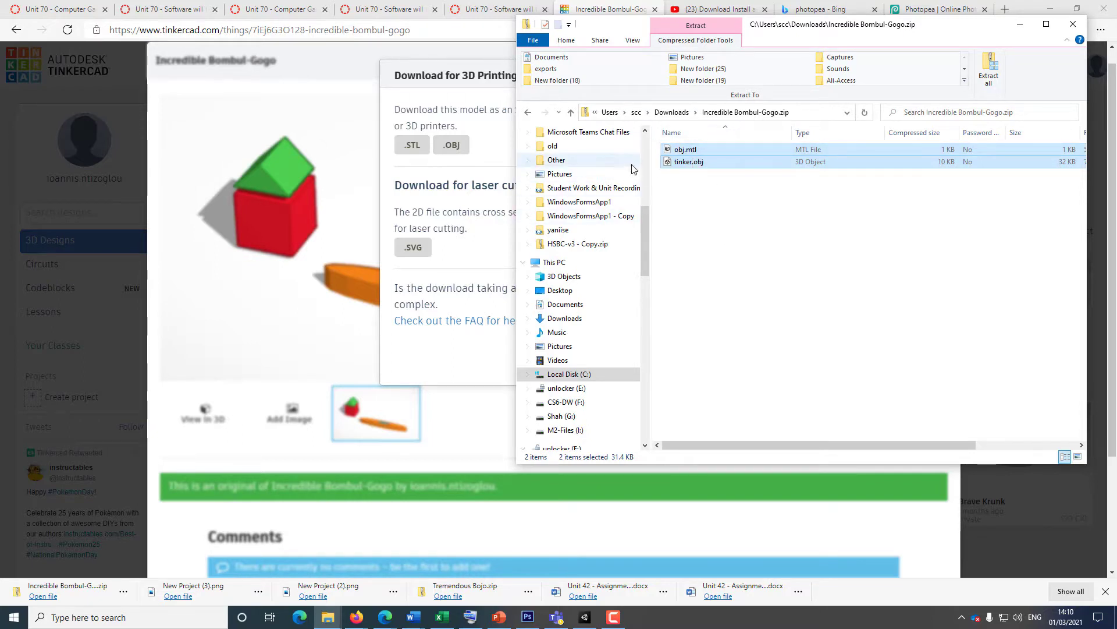
{"action": "left_click", "coordinate": [724, 200]}
{"action": "double_click", "coordinate": [678, 163]}
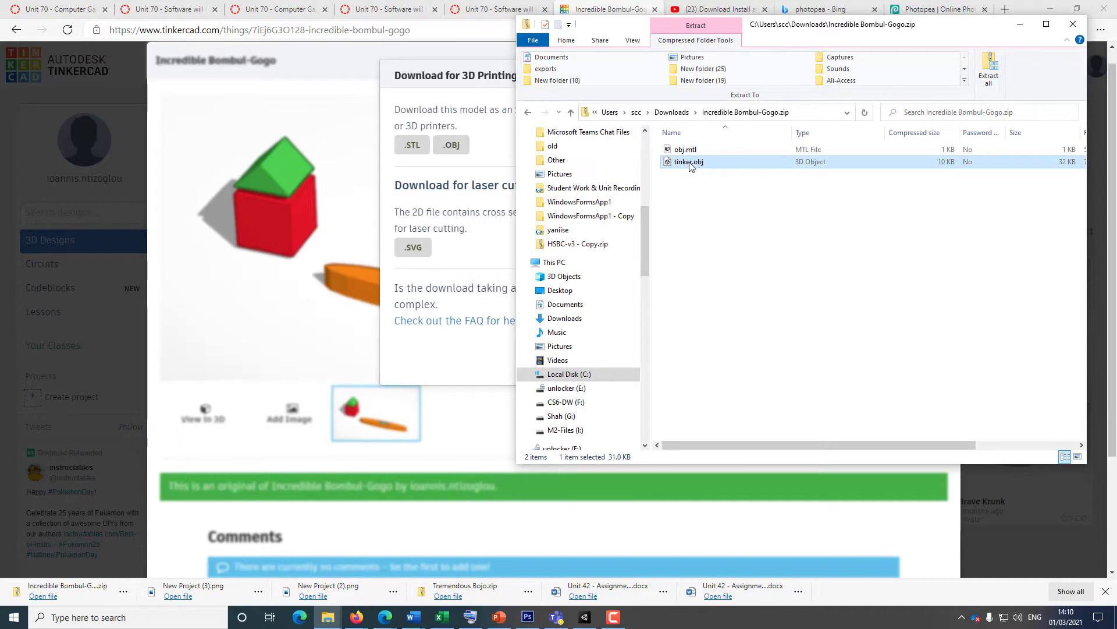
{"action": "right_click", "coordinate": [703, 167]}
{"action": "left_click", "coordinate": [742, 209]}
- Create New folder (26) on the Desktop and paste tinker.obj into it
{"action": "scroll", "coordinate": [555, 186], "scroll_direction": "up", "scroll_amount": 3}
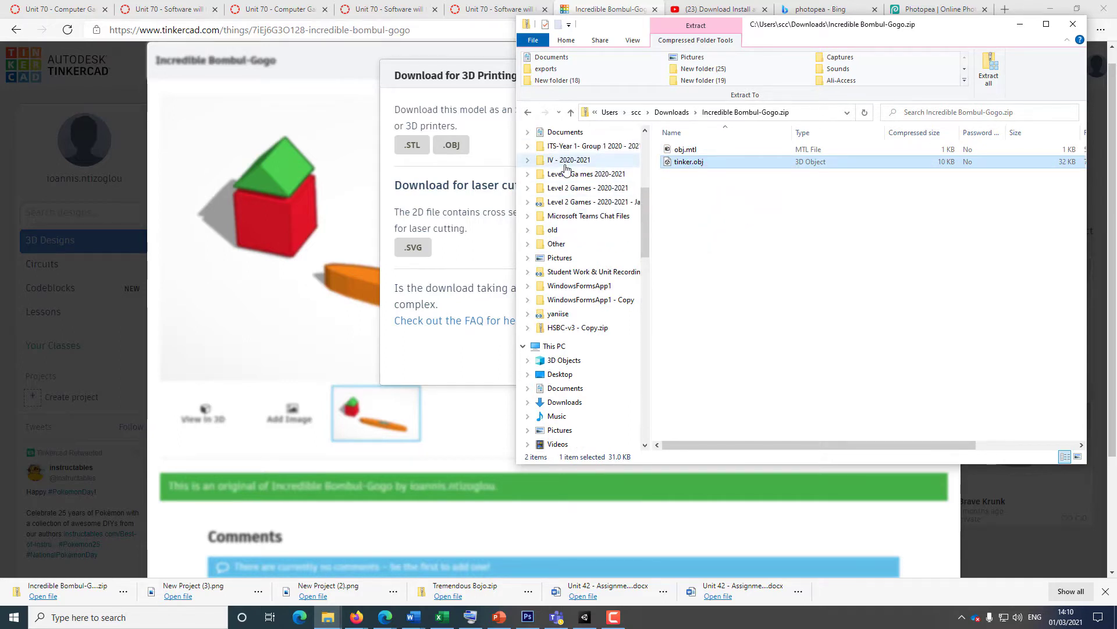
{"action": "scroll", "coordinate": [554, 205], "scroll_direction": "up", "scroll_amount": 2}
{"action": "left_click", "coordinate": [560, 188]}
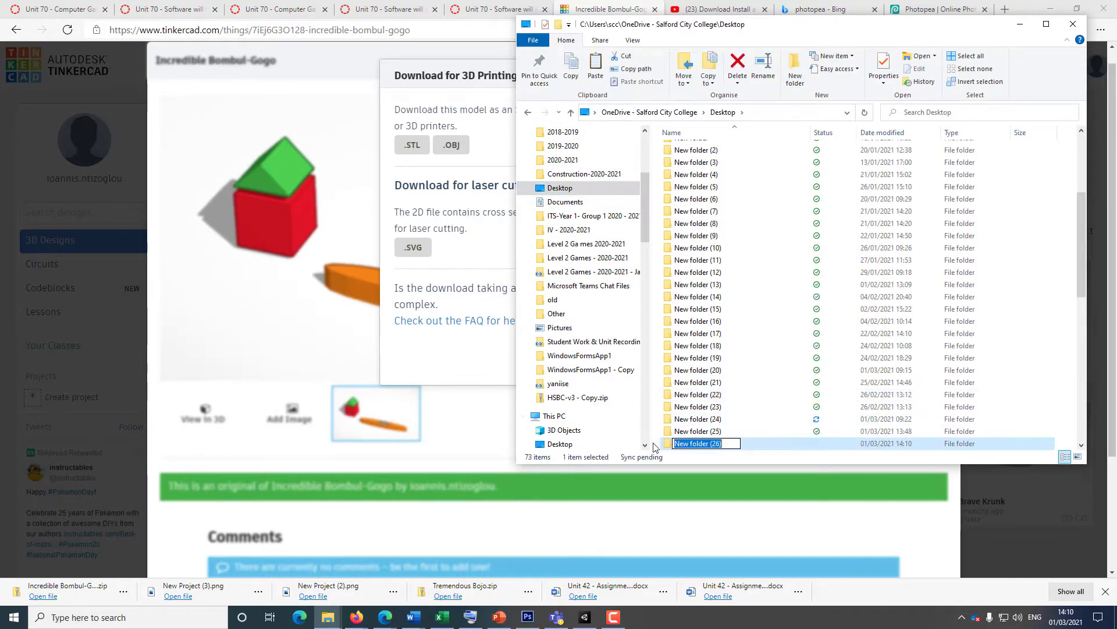
{"action": "key", "text": "Return"}
{"action": "double_click", "coordinate": [667, 441]}
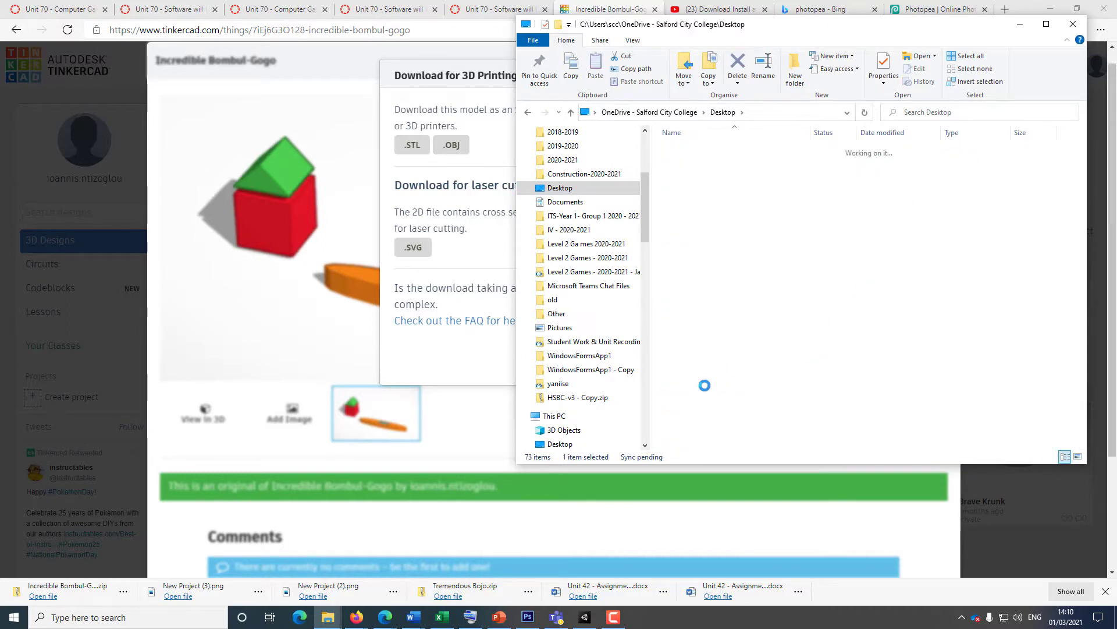
{"action": "right_click", "coordinate": [756, 316]}
{"action": "left_click", "coordinate": [783, 396]}
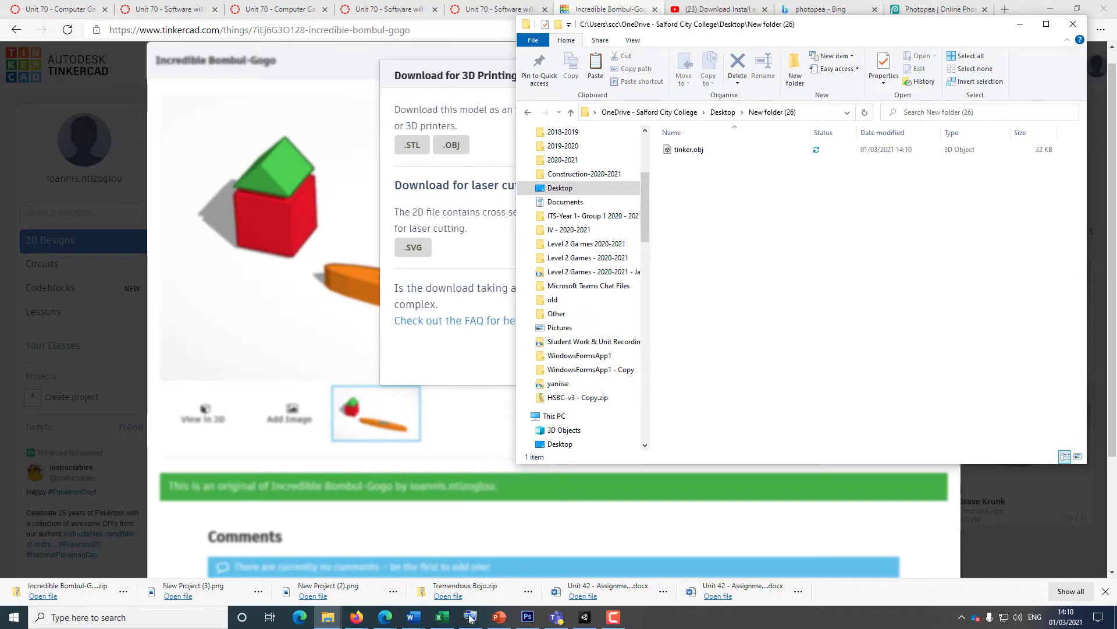
- In Unity, delete the existing Terrain object from the scene
{"action": "left_click", "coordinate": [576, 622]}
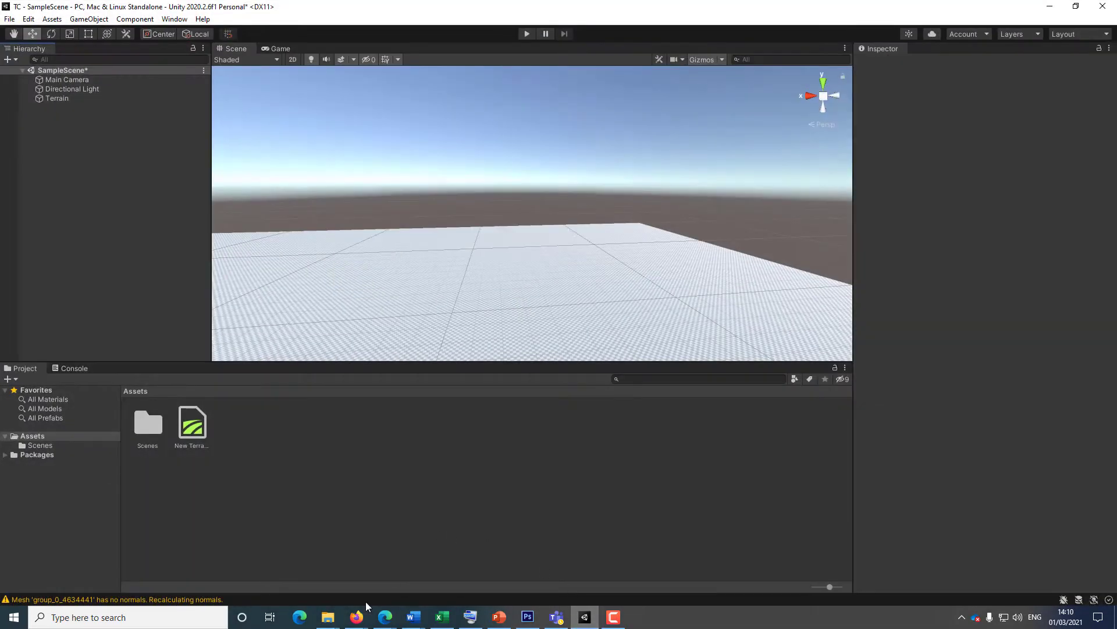
{"action": "right_click_drag", "start_coordinate": [478, 263], "coordinate": [458, 284]}
{"action": "scroll", "coordinate": [456, 281], "scroll_direction": "down", "scroll_amount": 5}
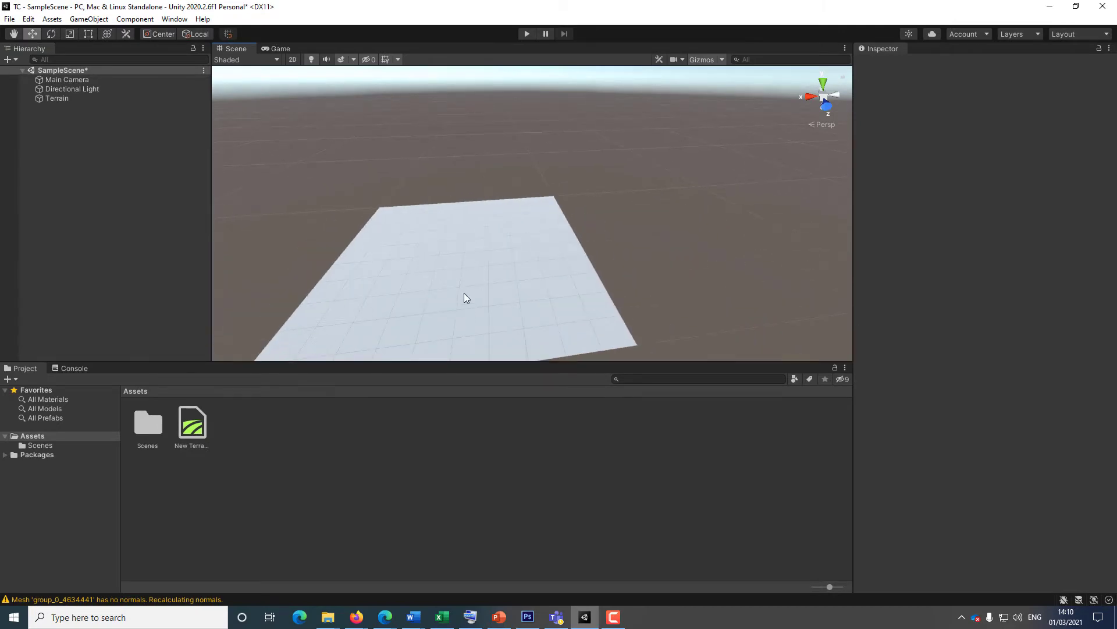
{"action": "left_click", "coordinate": [53, 97]}
{"action": "key", "text": "Delete"}
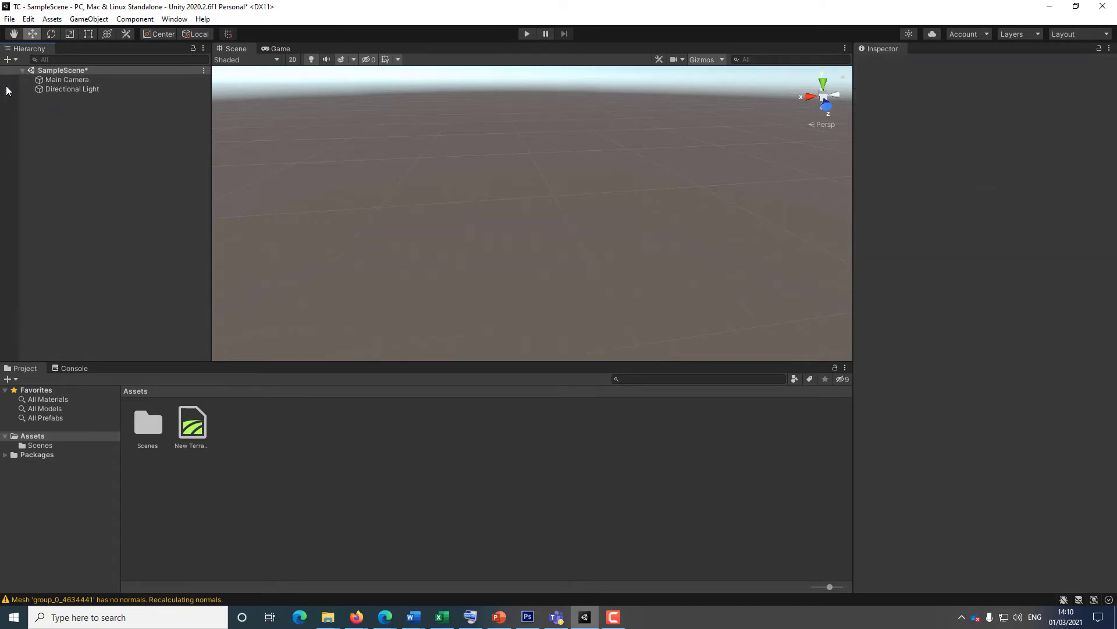
- Add a new Terrain through 3D Object > Terrain
{"action": "left_click", "coordinate": [9, 59]}
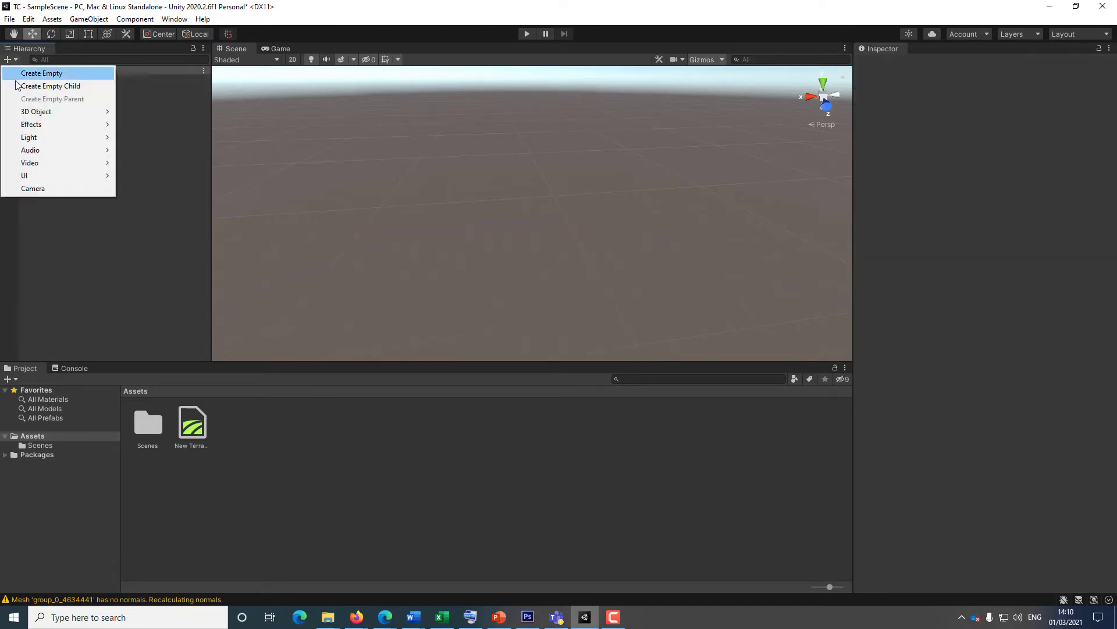
{"action": "mouse_move", "coordinate": [47, 114]}
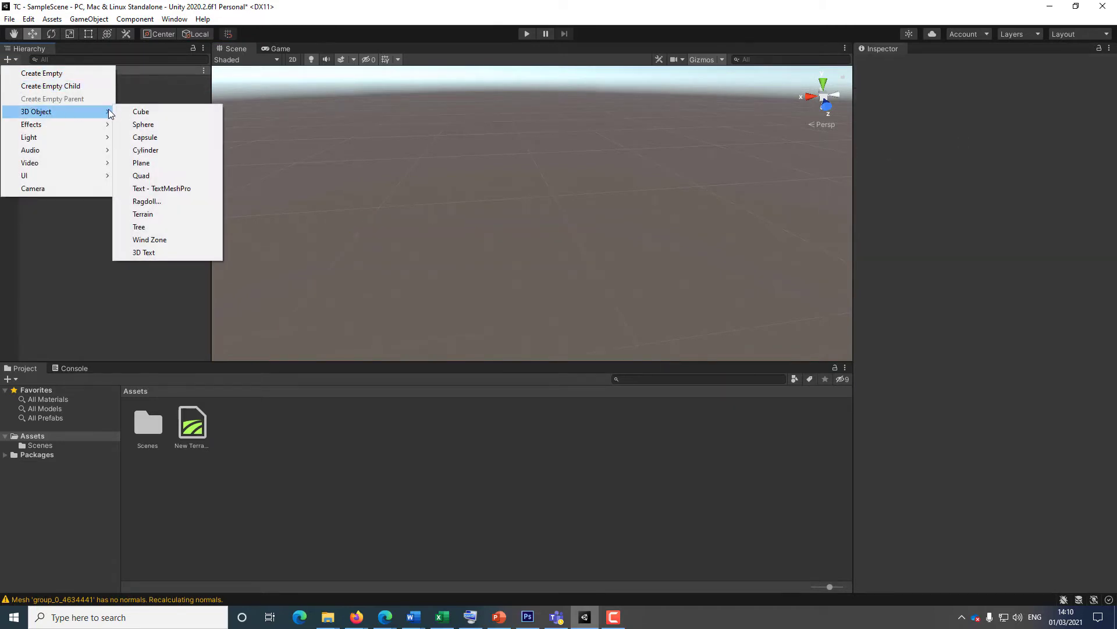
{"action": "left_click", "coordinate": [143, 214]}
{"action": "right_click_drag", "start_coordinate": [532, 297], "coordinate": [461, 312]}
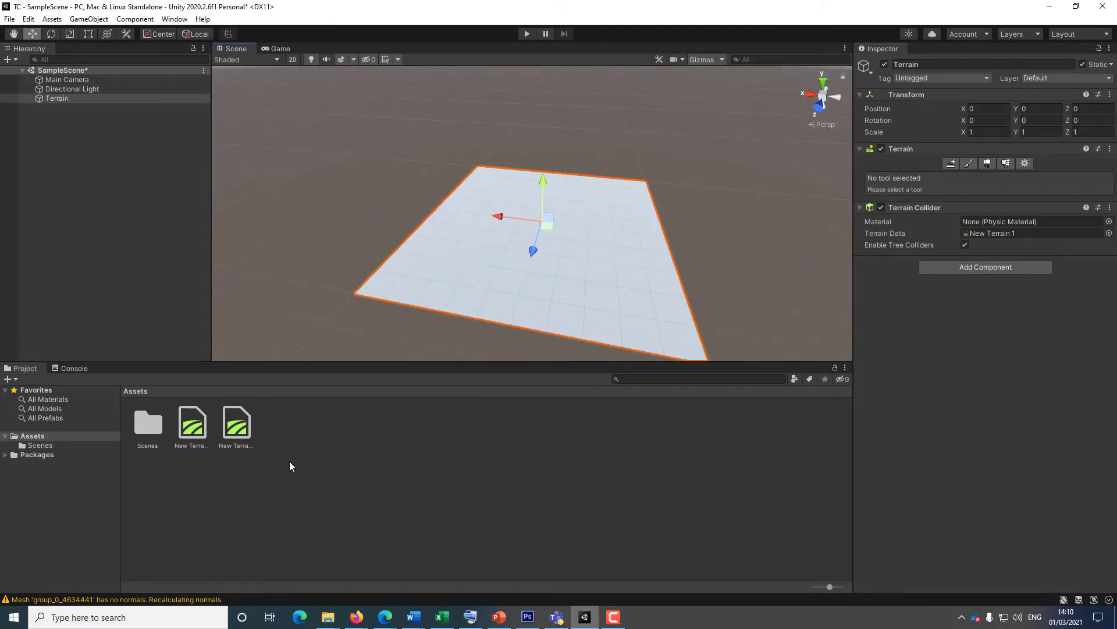
{"action": "right_click", "coordinate": [310, 439]}
{"action": "left_click", "coordinate": [26, 373]}
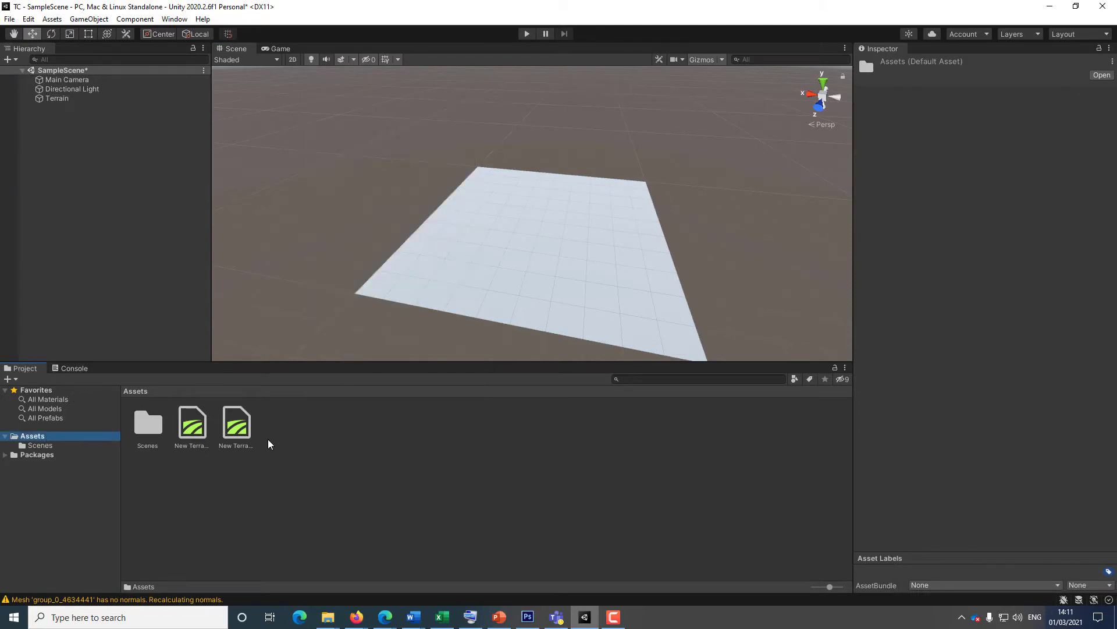
- Create and open a TC folder in Assets, then bring up the Tremendous Bojo.zip window
{"action": "right_click", "coordinate": [293, 439]}
{"action": "mouse_move", "coordinate": [326, 129]}
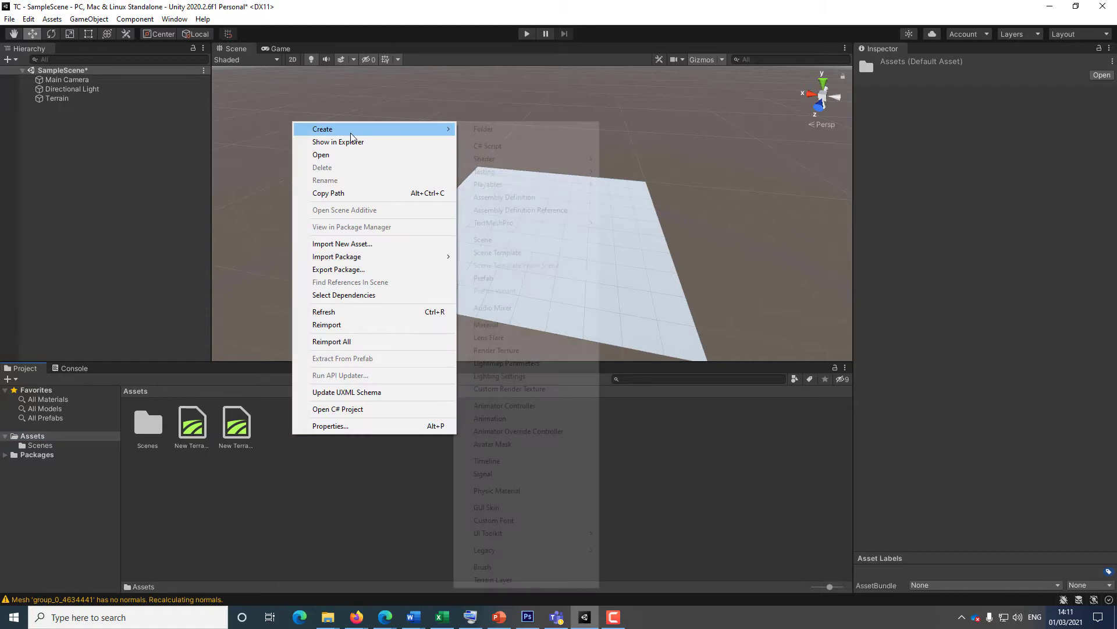
{"action": "left_click", "coordinate": [481, 132]}
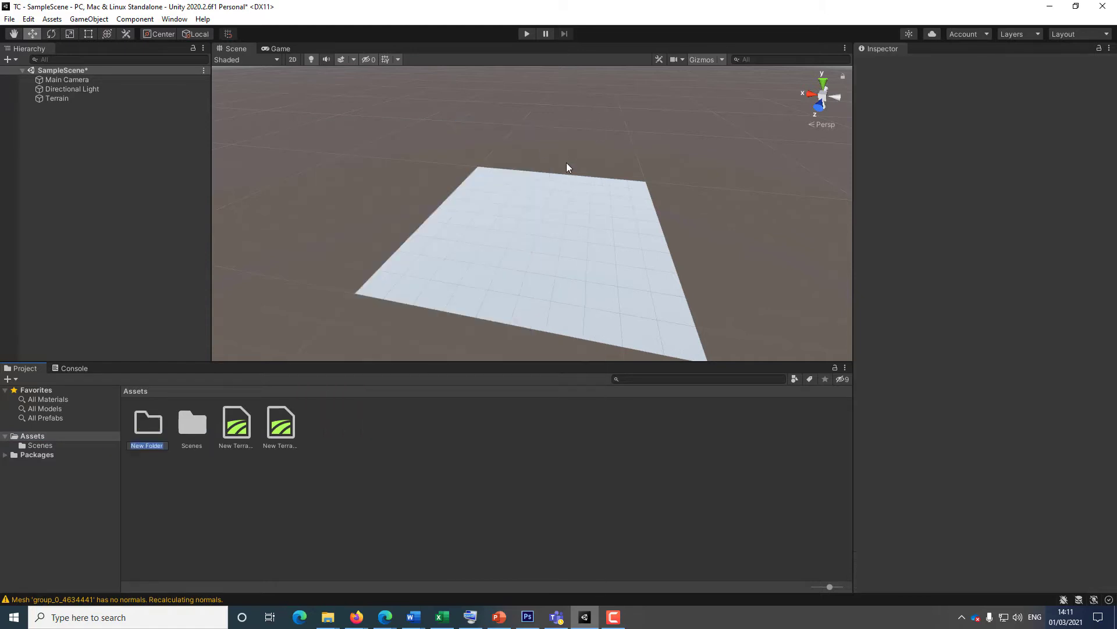
{"action": "key", "text": "Return"}
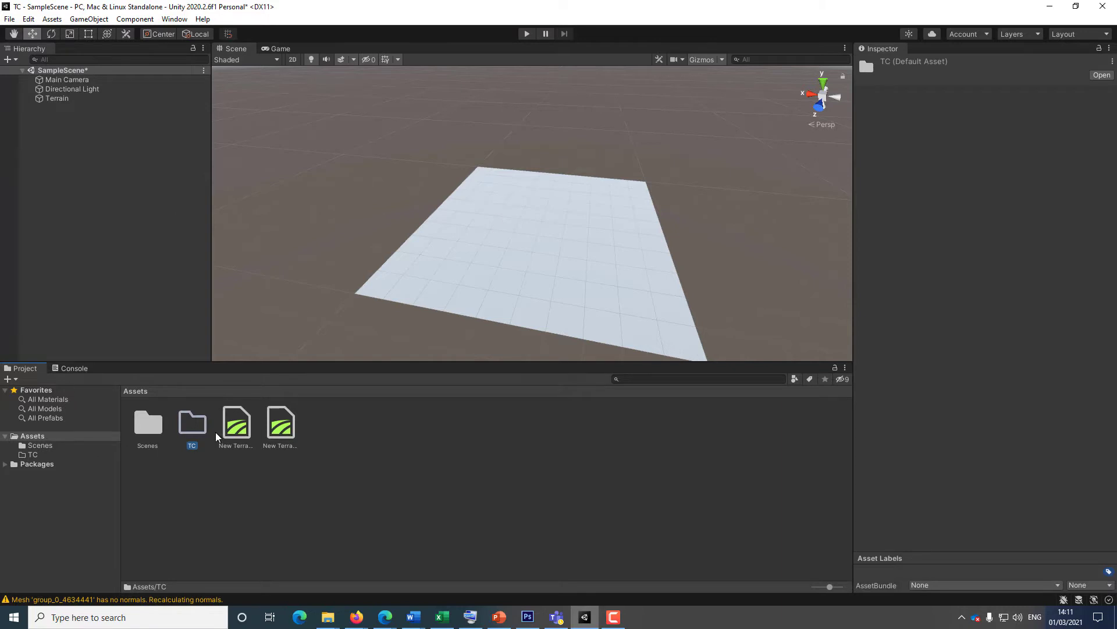
{"action": "double_click", "coordinate": [193, 425]}
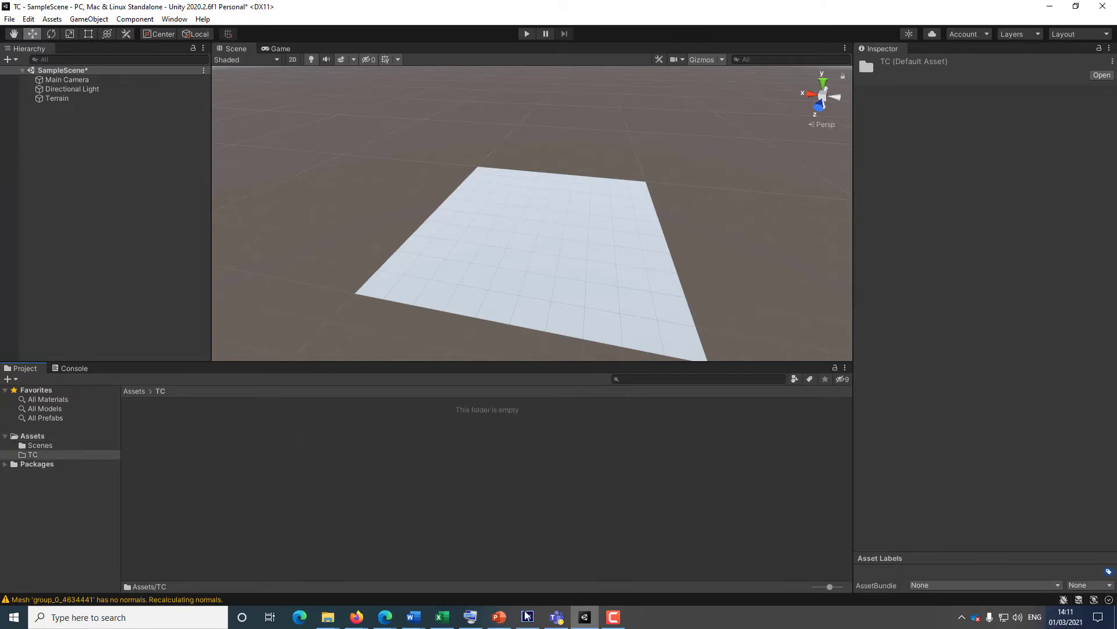
{"action": "mouse_move", "coordinate": [328, 617]}
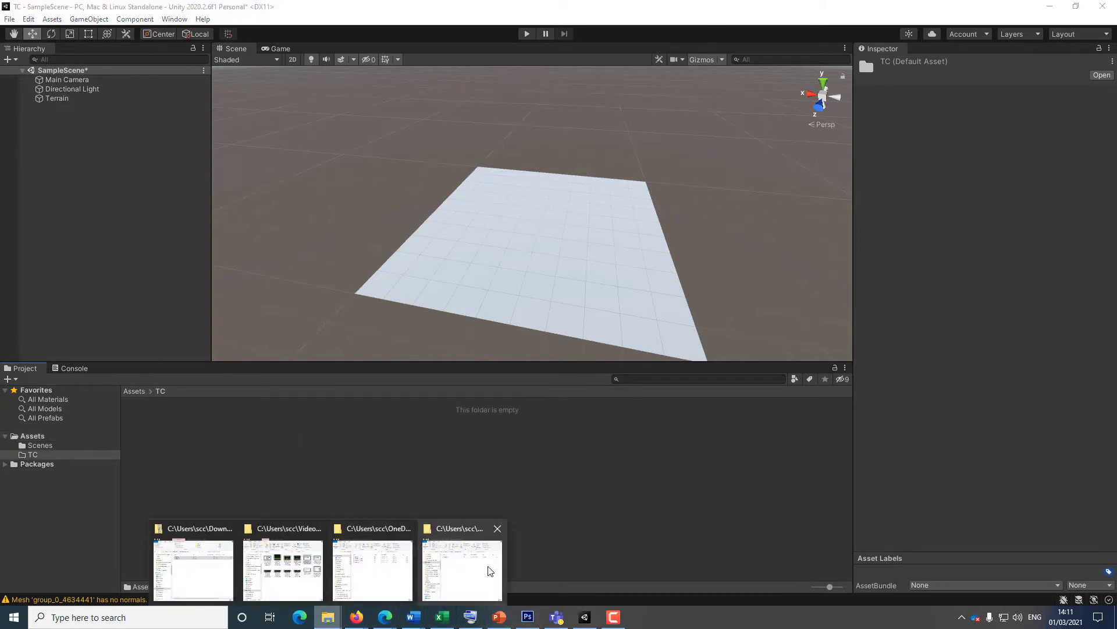
{"action": "left_click", "coordinate": [198, 568]}
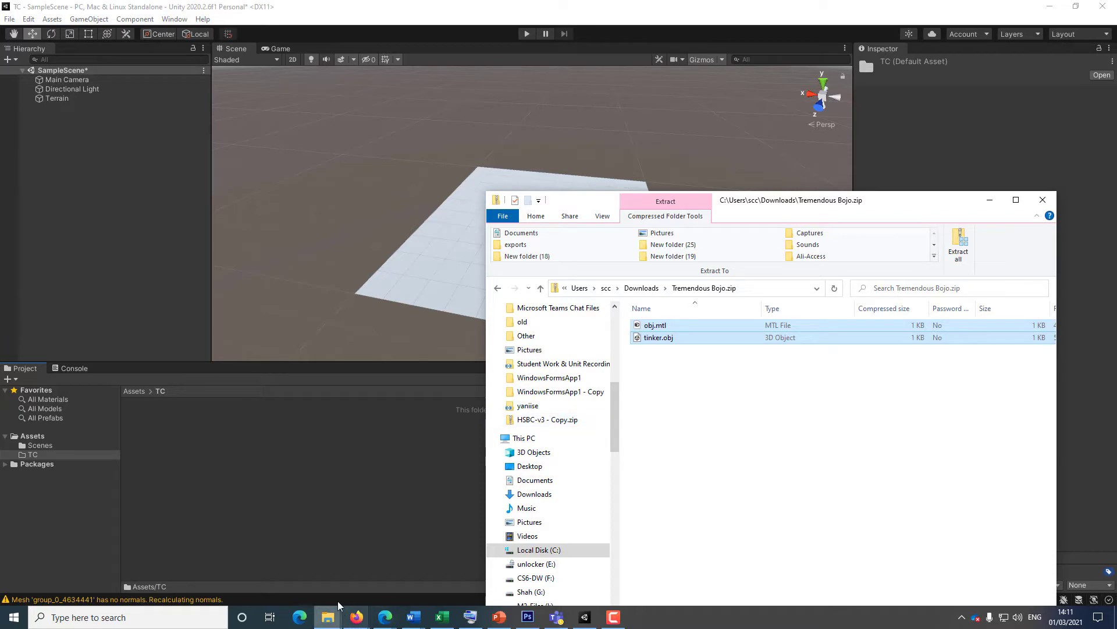
- Import tinker.obj from New folder (26) into Unity's TC folder
{"action": "left_click", "coordinate": [1043, 200]}
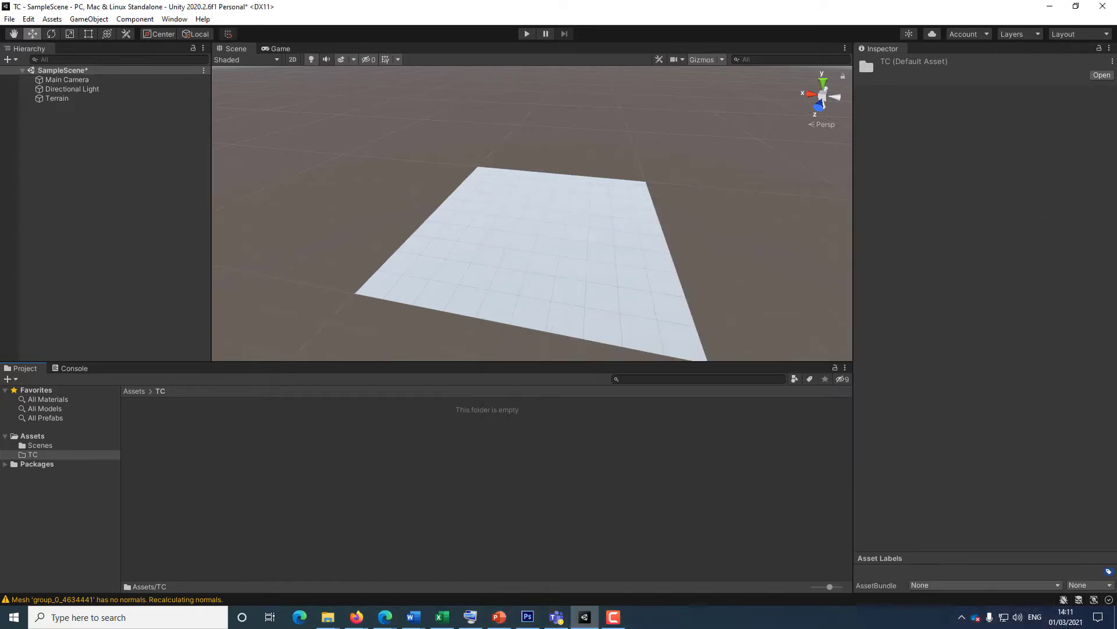
{"action": "mouse_move", "coordinate": [329, 617]}
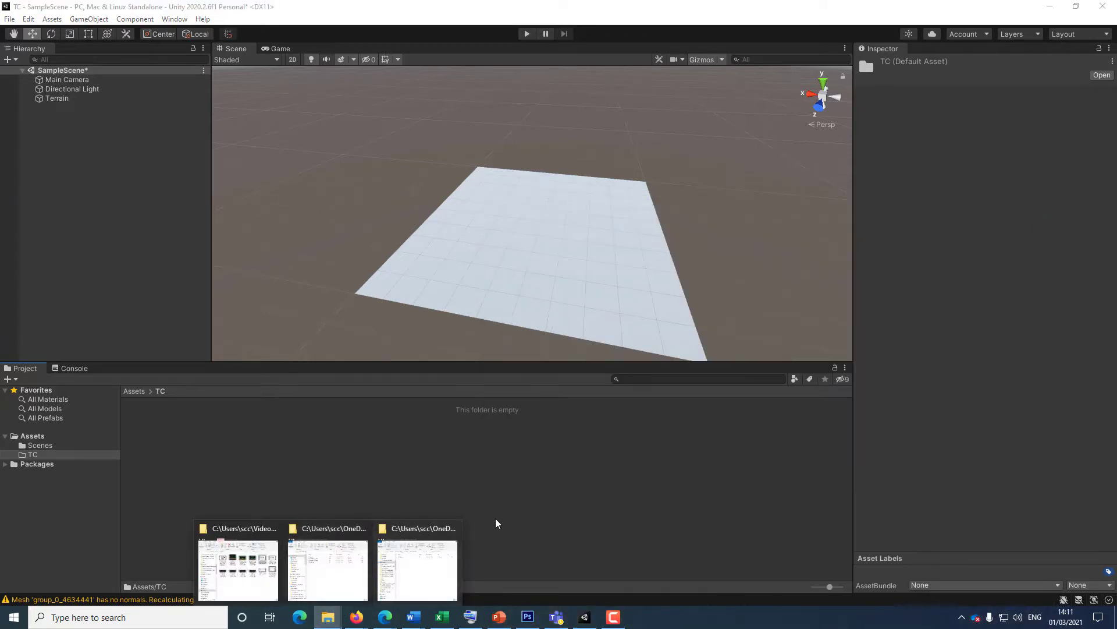
{"action": "left_click", "coordinate": [440, 562]}
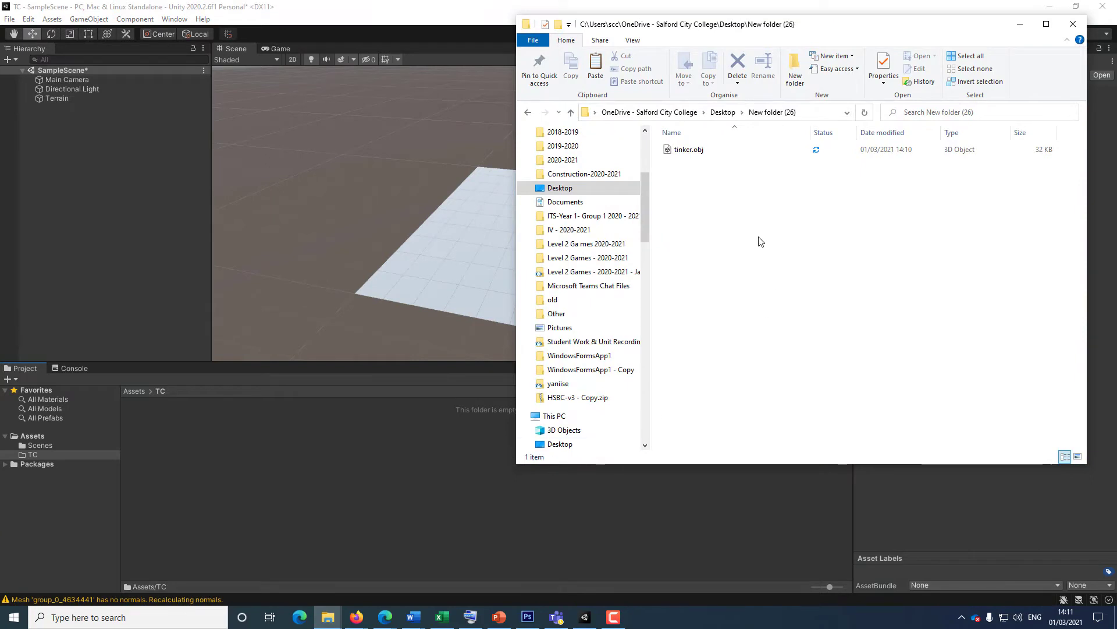
{"action": "left_click_drag", "start_coordinate": [678, 150], "coordinate": [260, 452]}
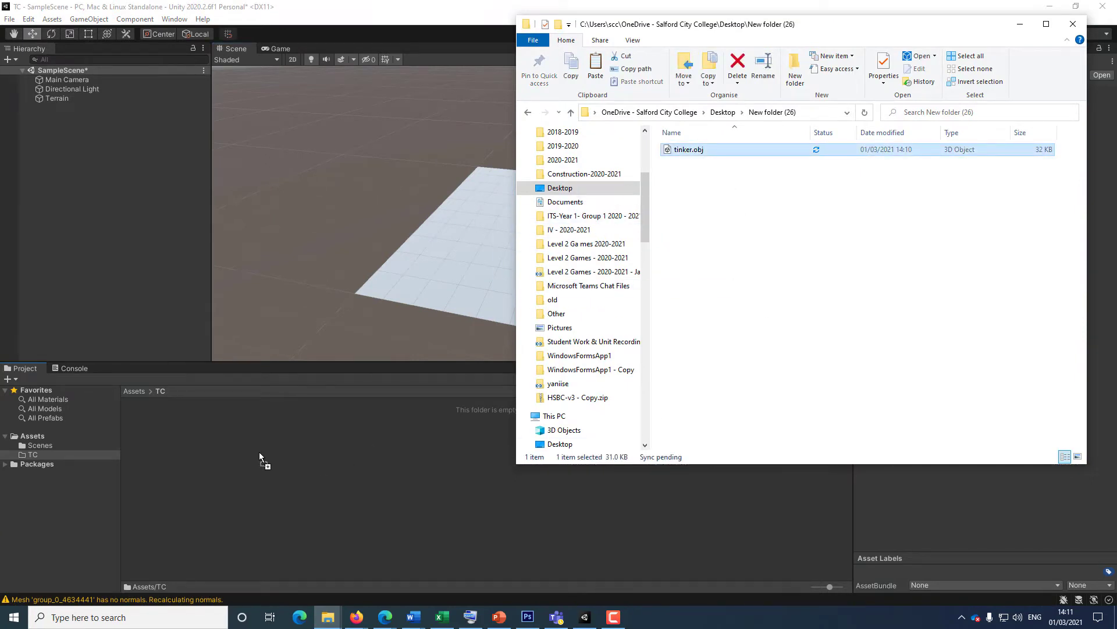
{"action": "left_click", "coordinate": [352, 504]}
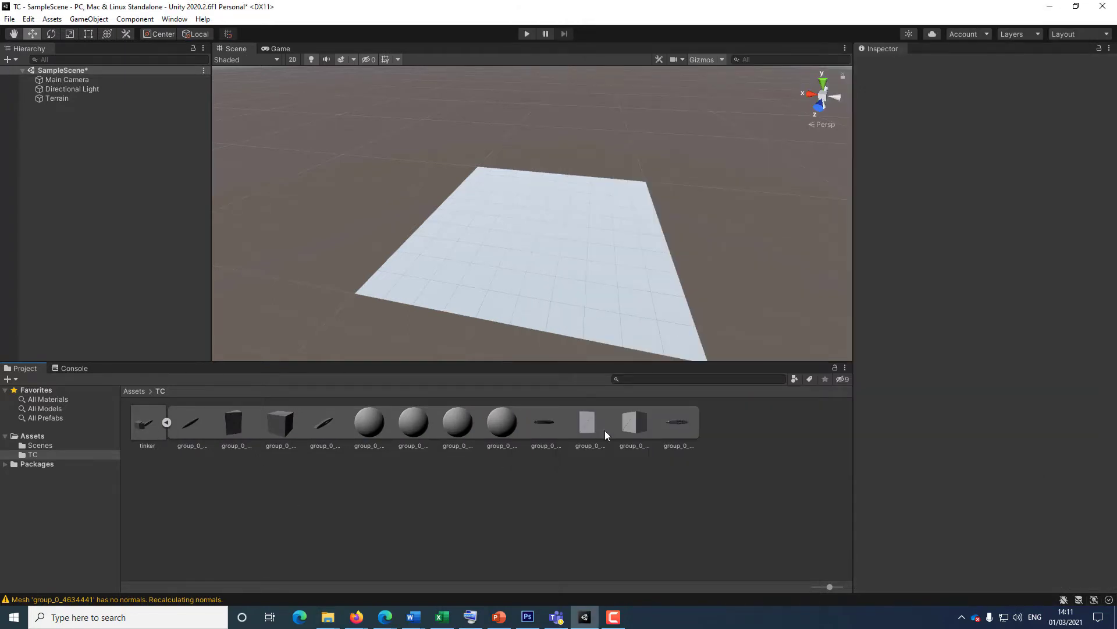
- Place the tinker model onto the terrain in the Scene
{"action": "left_click_drag", "start_coordinate": [154, 422], "coordinate": [520, 266]}
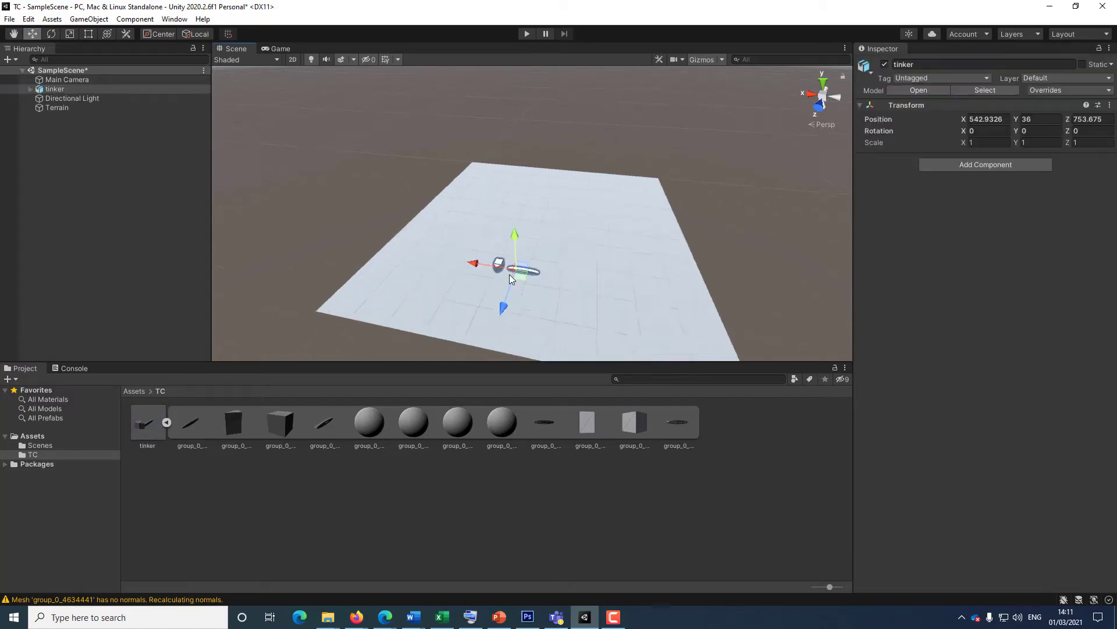
{"action": "scroll", "coordinate": [509, 274], "scroll_direction": "up", "scroll_amount": 3}
{"action": "right_click_drag", "start_coordinate": [517, 282], "coordinate": [514, 305]}
{"action": "scroll", "coordinate": [514, 305], "scroll_direction": "up", "scroll_amount": 3}
{"action": "middle_click_drag", "start_coordinate": [510, 315], "coordinate": [533, 281]}
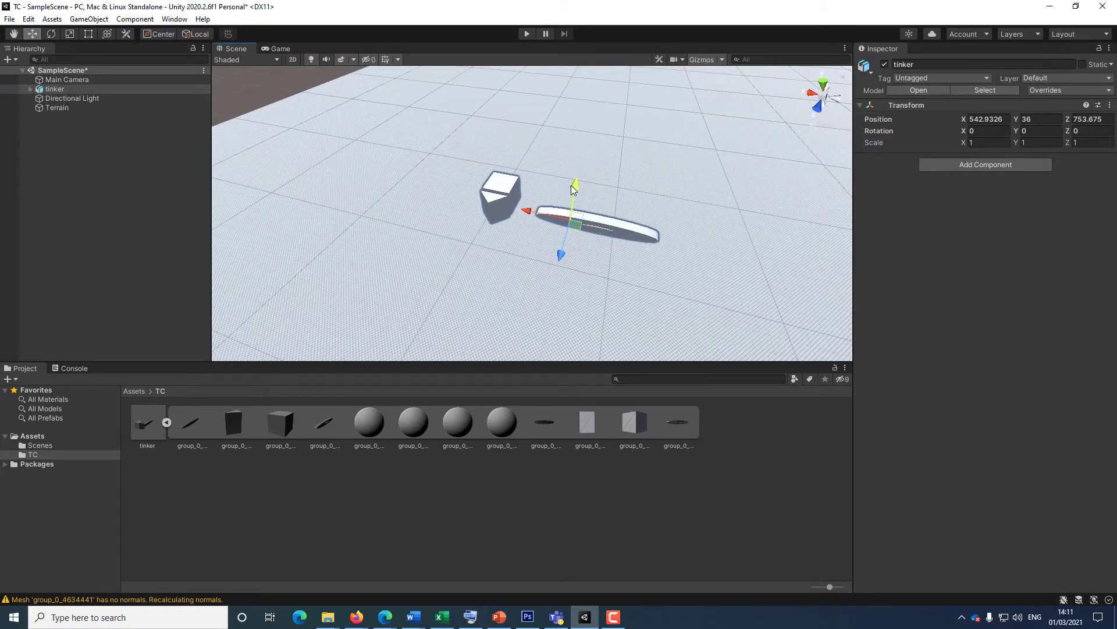
- Raise the tinker model and rotate it to about -92 on X so the house stands upright
{"action": "left_click_drag", "start_coordinate": [574, 188], "coordinate": [592, 138]}
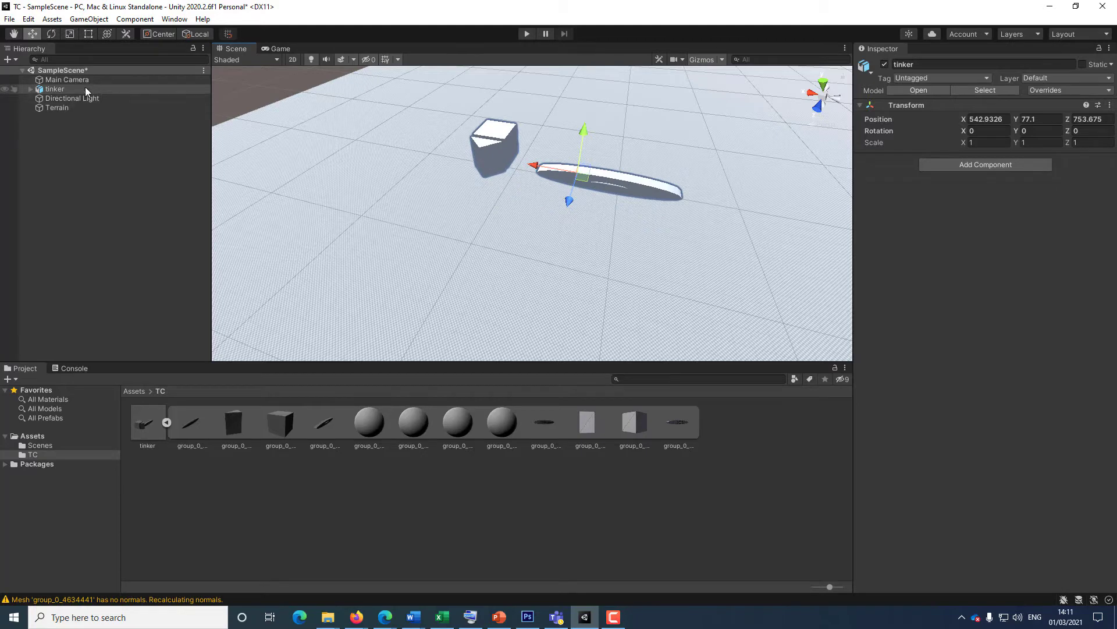
{"action": "left_click", "coordinate": [52, 35]}
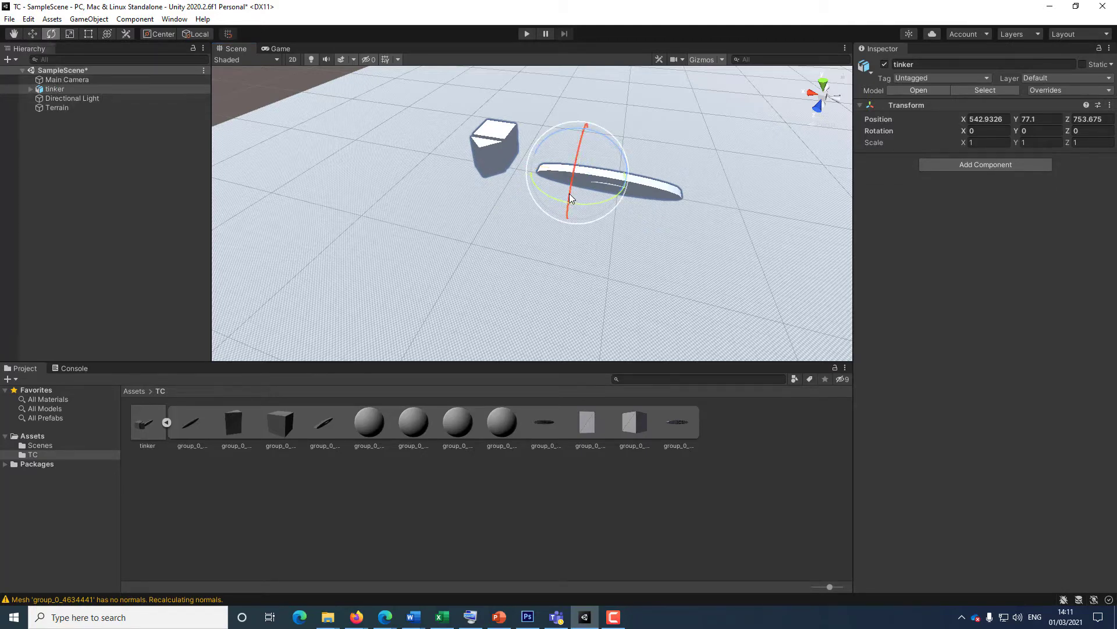
{"action": "left_click_drag", "start_coordinate": [569, 198], "coordinate": [604, 94]}
{"action": "left_click_drag", "start_coordinate": [620, 40], "coordinate": [623, 48]}
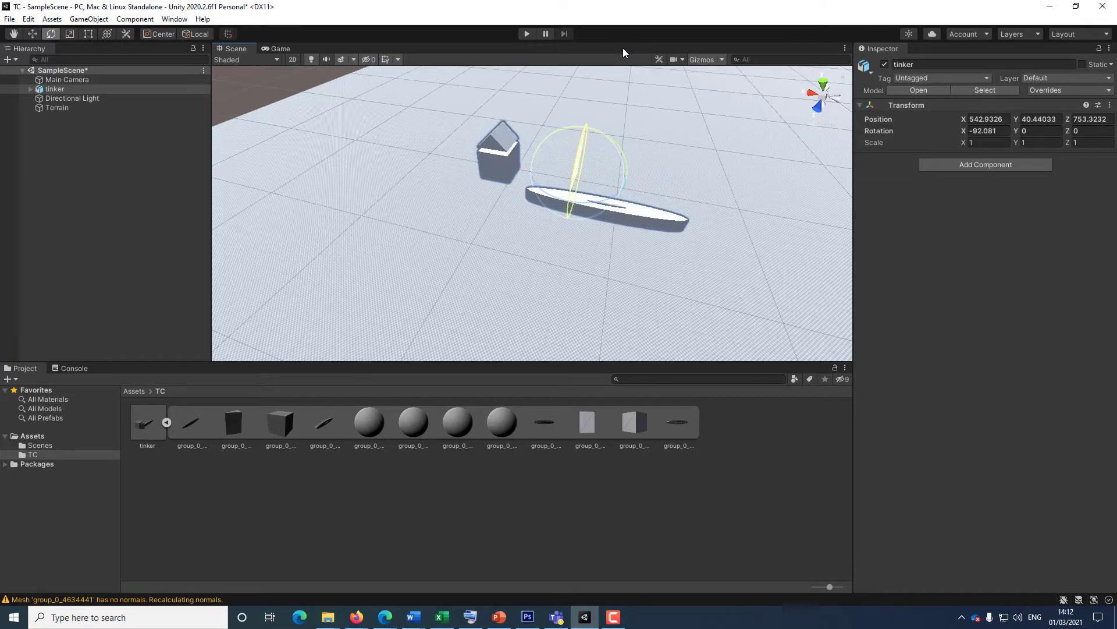
{"action": "left_click", "coordinate": [349, 433]}
- Create a new material in TC named Red
{"action": "right_click", "coordinate": [232, 517]}
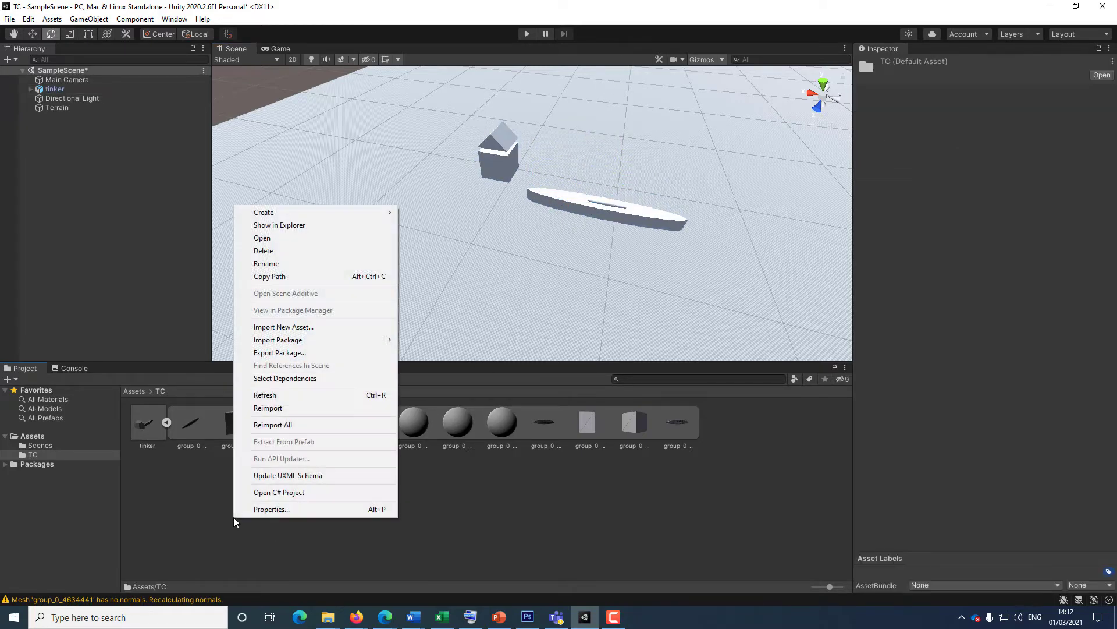
{"action": "left_click", "coordinate": [165, 422]}
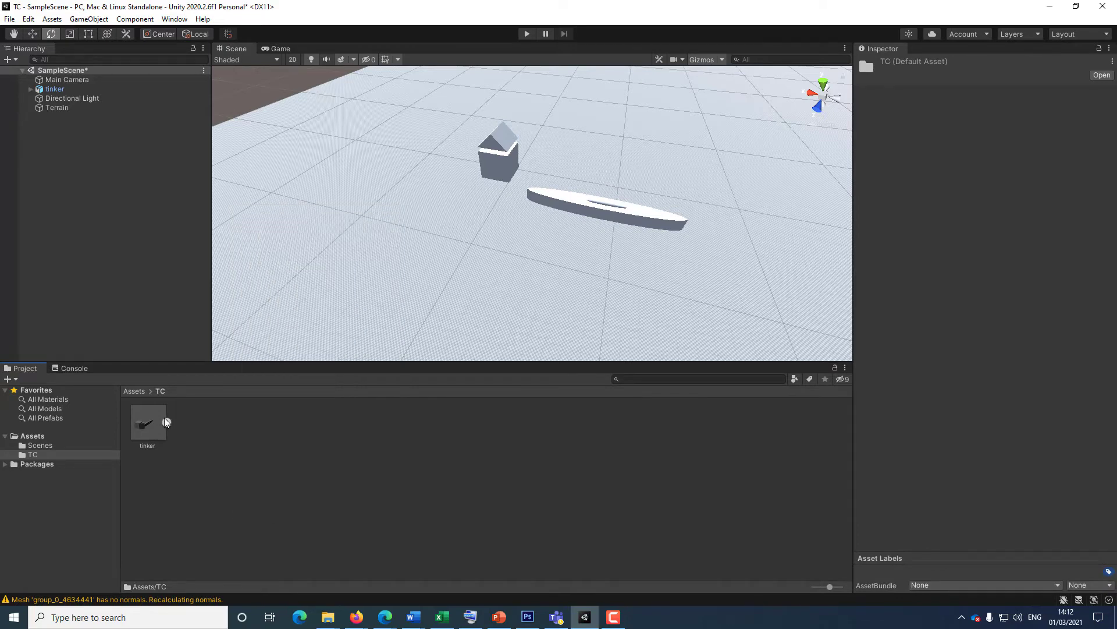
{"action": "right_click", "coordinate": [271, 474]}
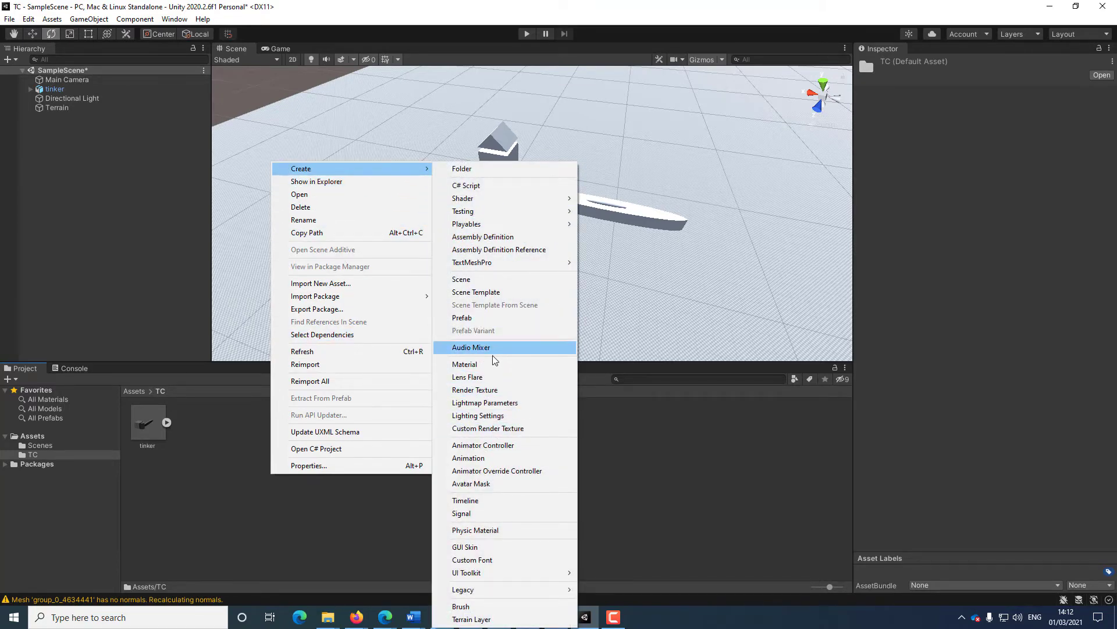
{"action": "left_click", "coordinate": [488, 364]}
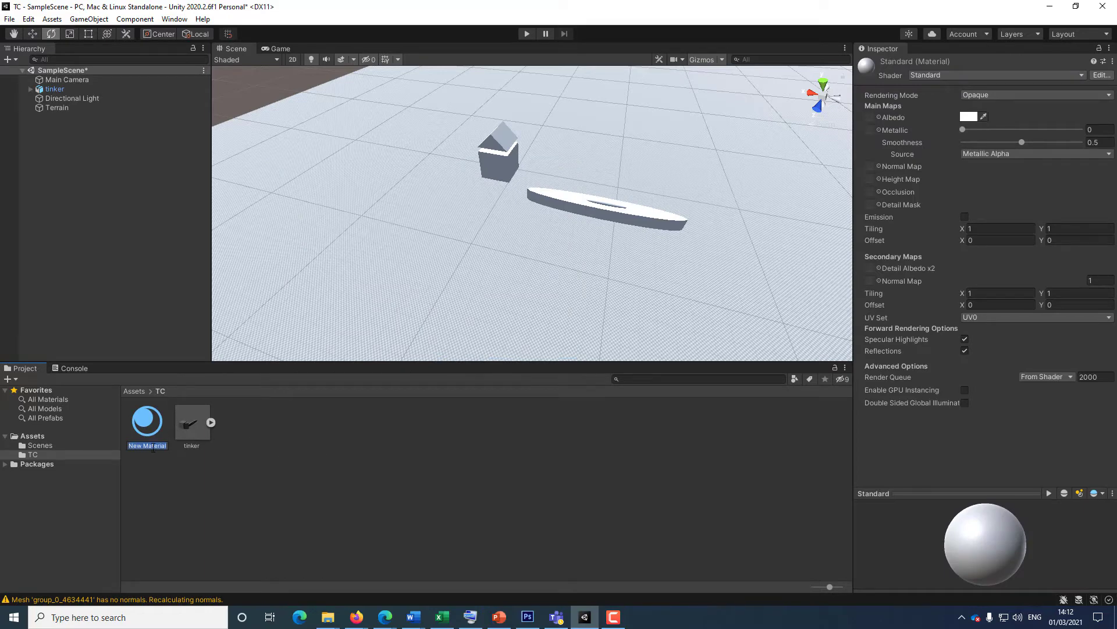
{"action": "type", "text": "Red"}
{"action": "key", "text": "Return"}
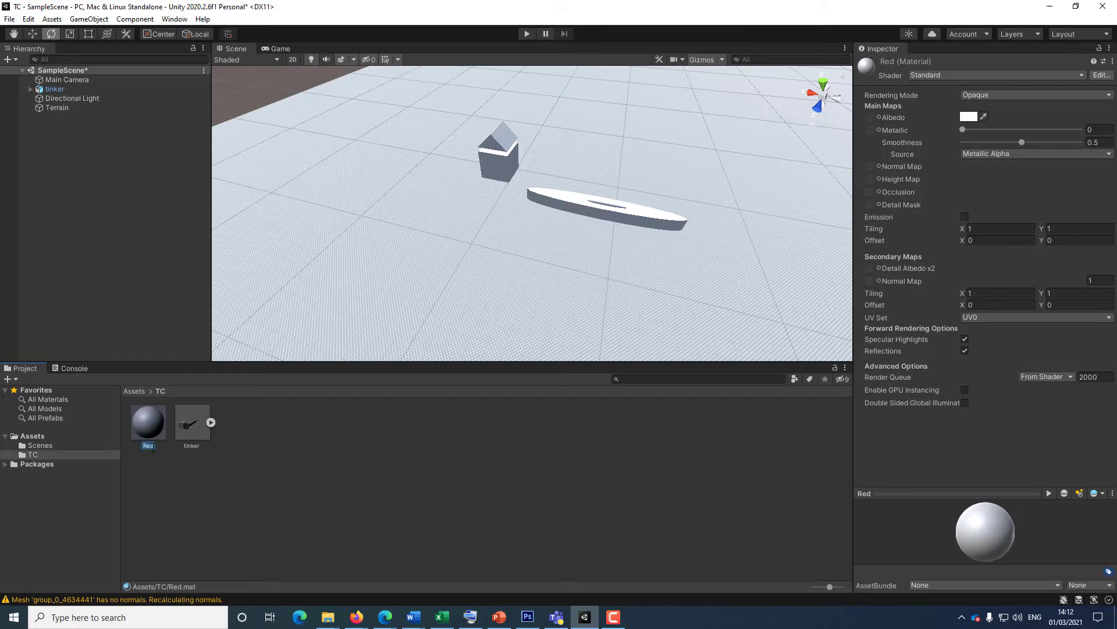
- Add a second material named Brown
{"action": "right_click", "coordinate": [153, 489]}
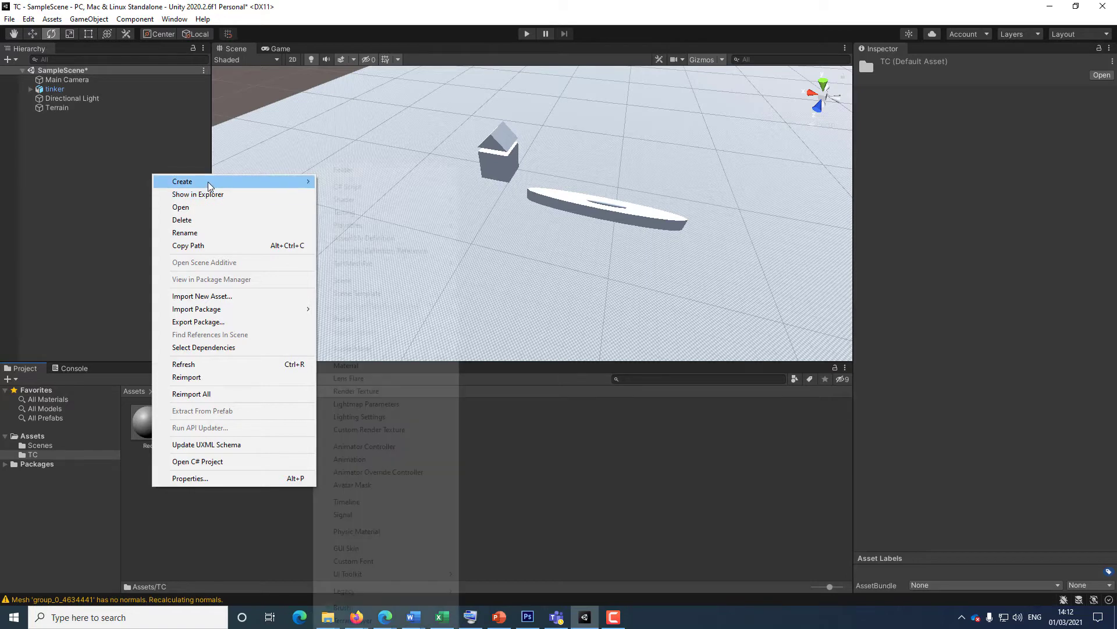
{"action": "mouse_move", "coordinate": [244, 181]}
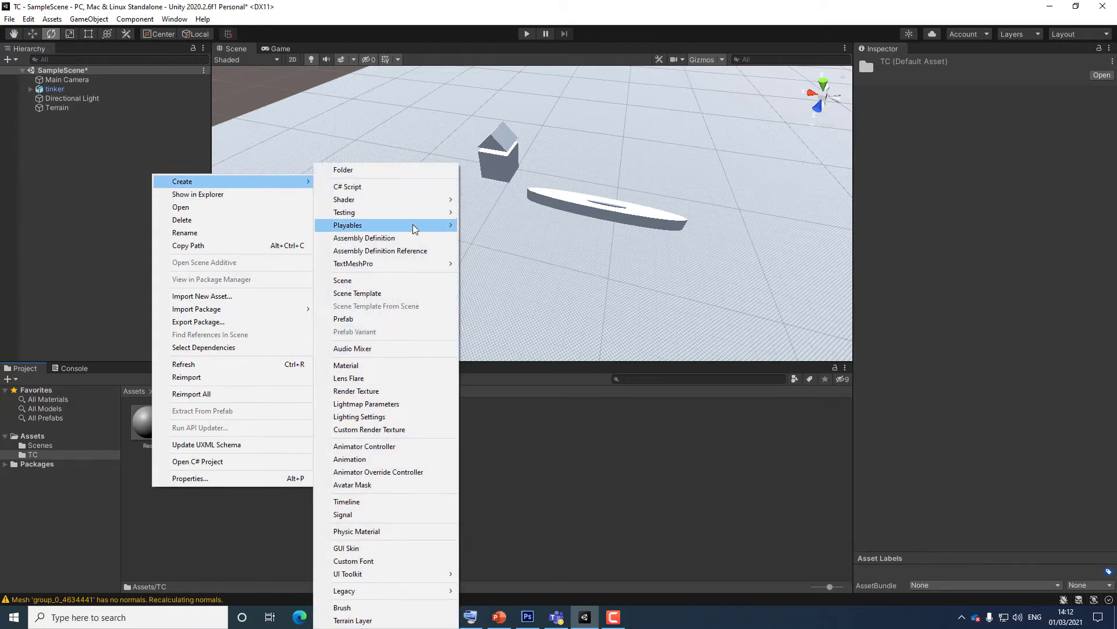
{"action": "left_click", "coordinate": [397, 366]}
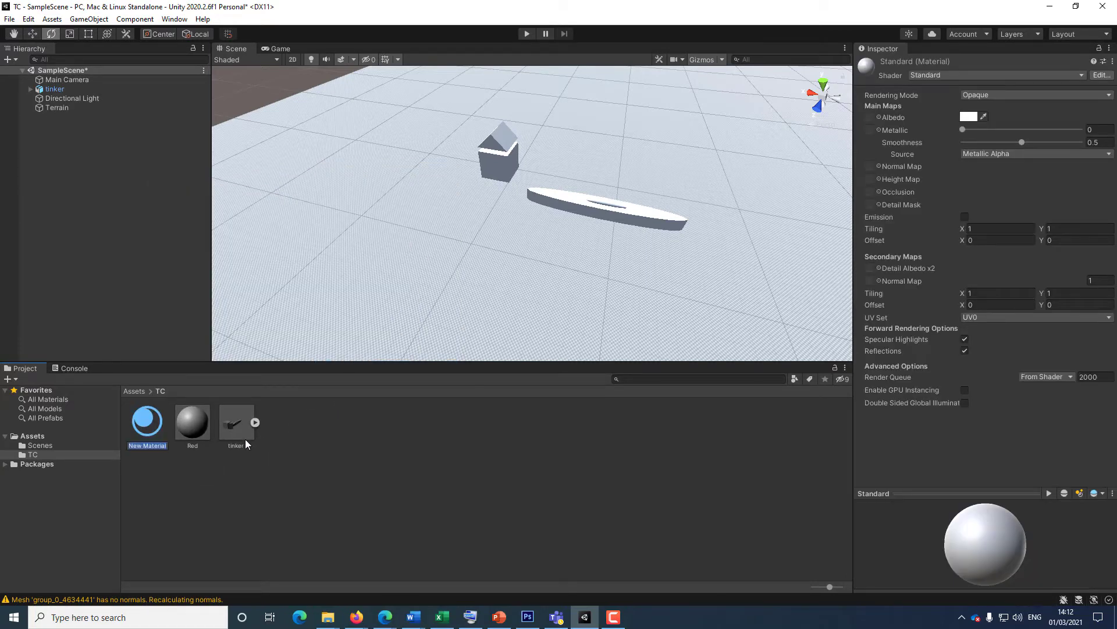
{"action": "type", "text": "Brown"}
{"action": "key", "text": "Return"}
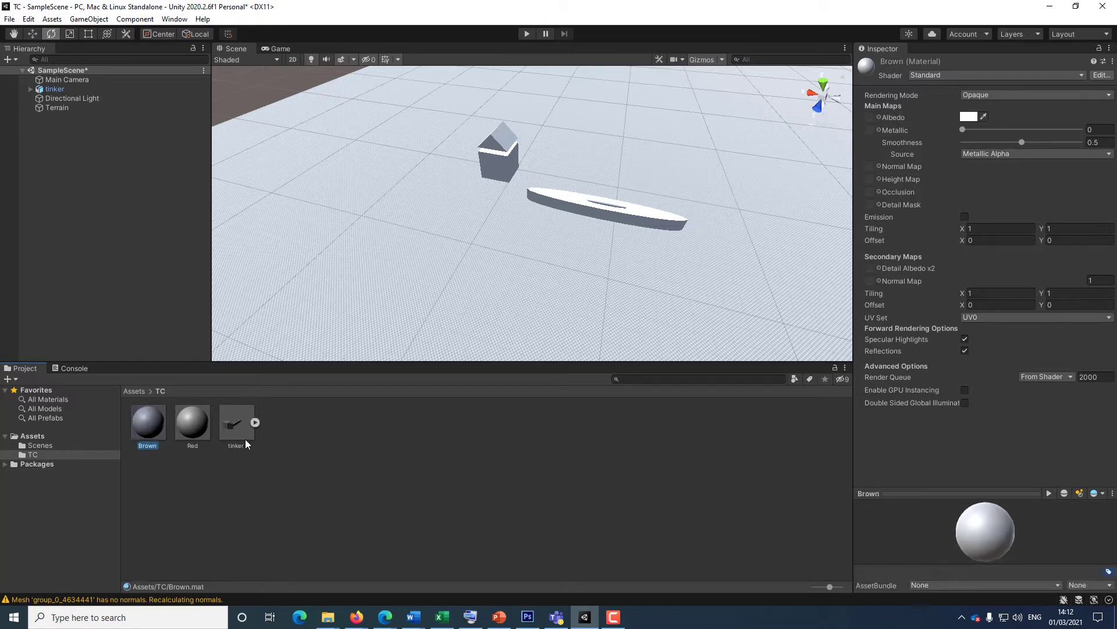
- Add a third material named Yellow
{"action": "right_click", "coordinate": [267, 491]}
{"action": "mouse_move", "coordinate": [407, 190]}
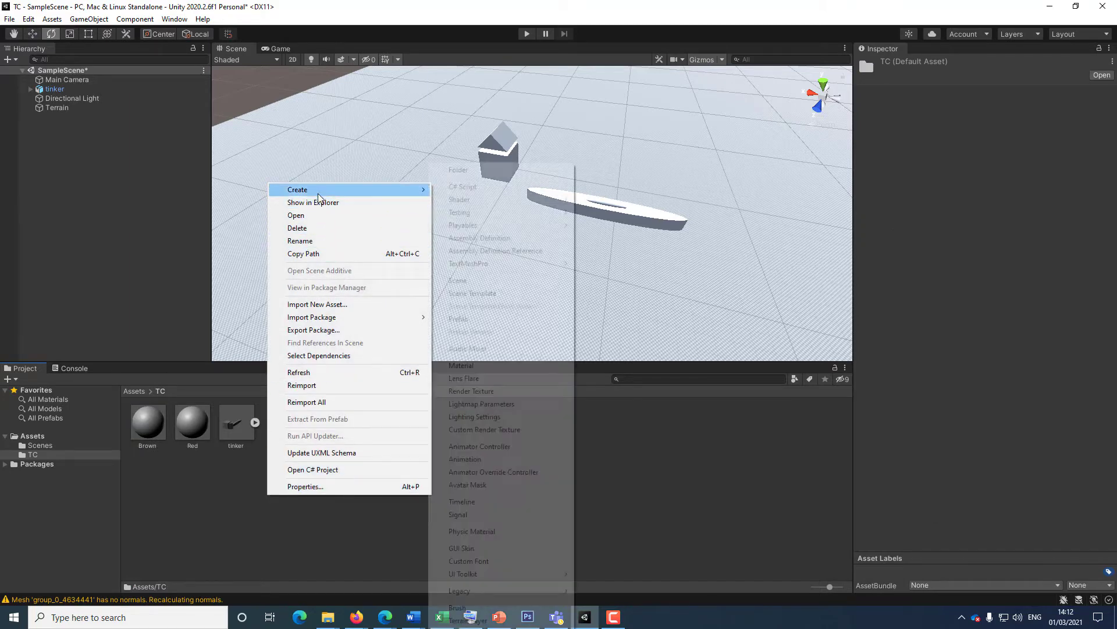
{"action": "left_click", "coordinate": [498, 365]}
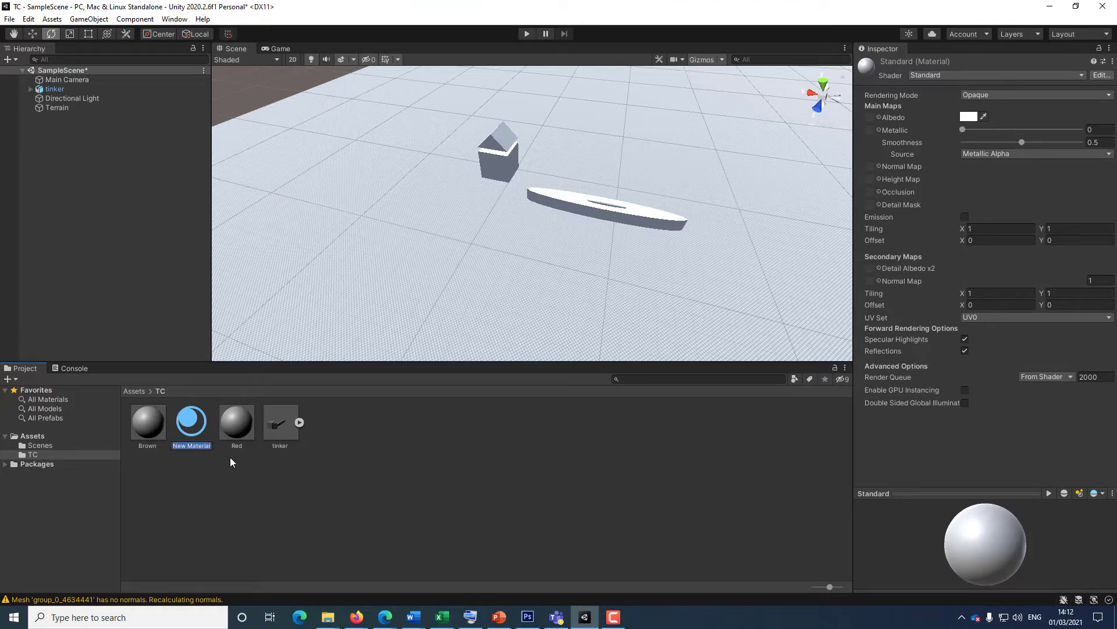
{"action": "type", "text": "Yellow"}
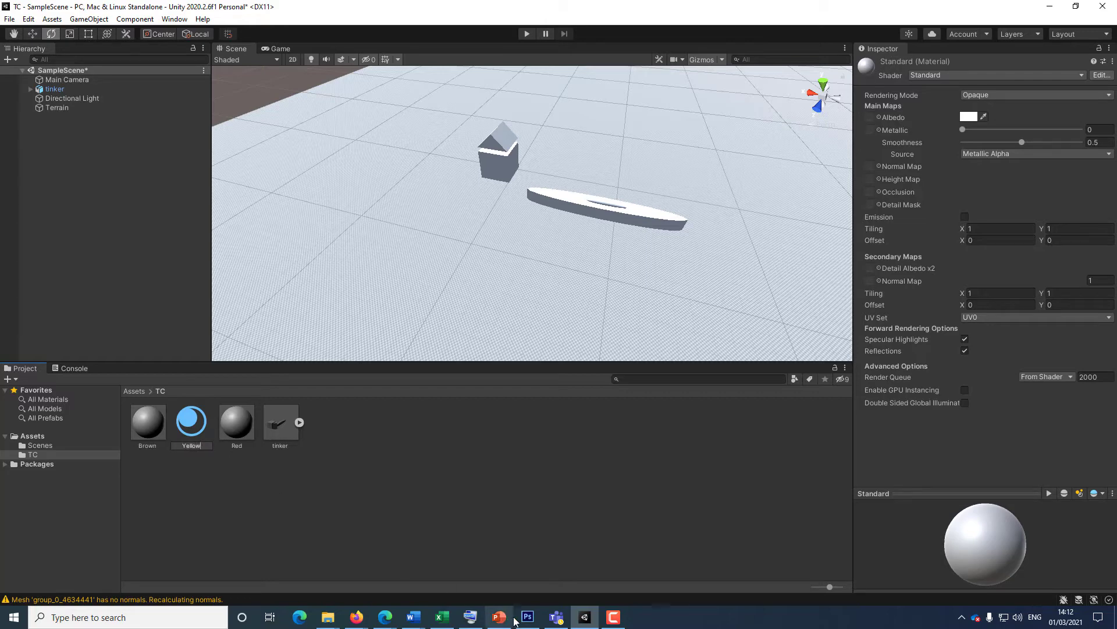
{"action": "key", "text": "Return"}
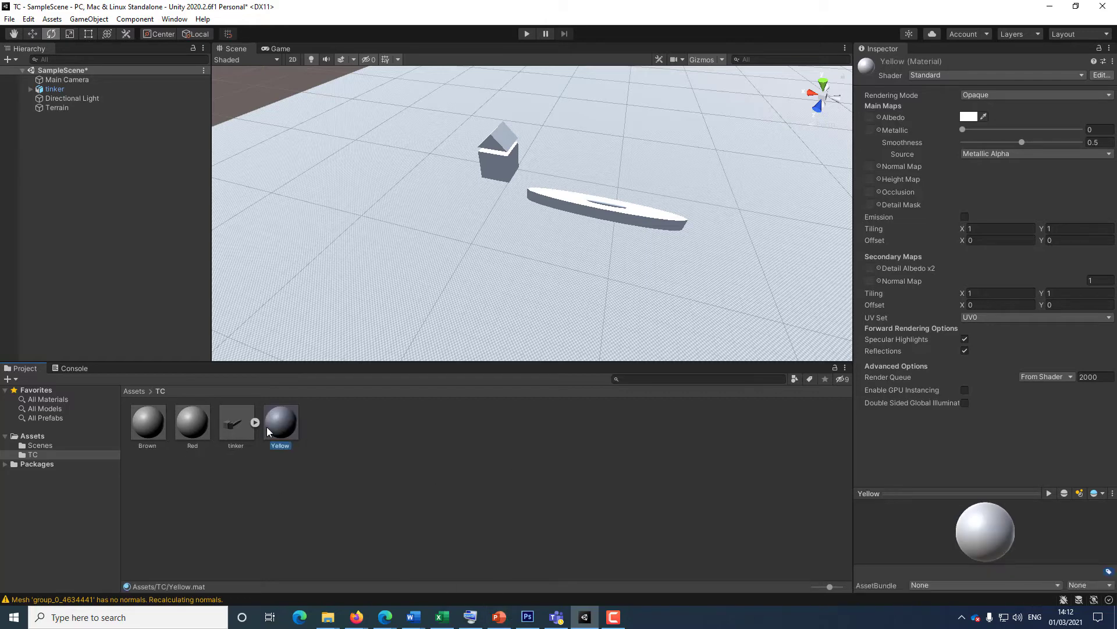
- Make the Yellow material bright yellow and apply it to the boat
{"action": "left_click", "coordinate": [971, 115]}
{"action": "left_click_drag", "start_coordinate": [1095, 206], "coordinate": [1073, 161]}
{"action": "left_click", "coordinate": [1068, 180]}
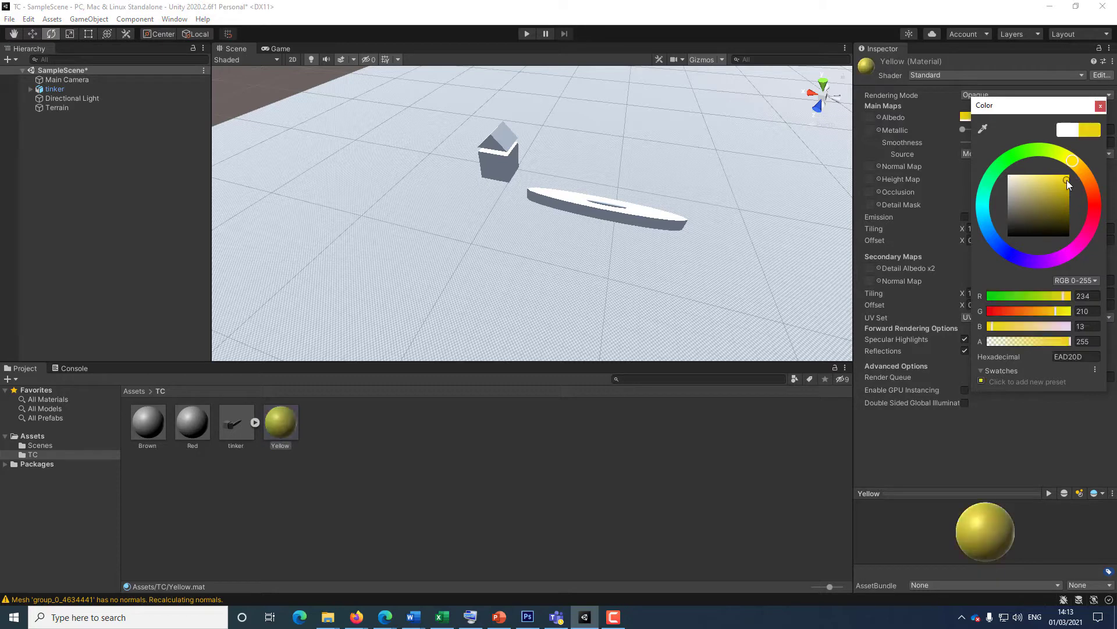
{"action": "left_click", "coordinate": [1100, 105]}
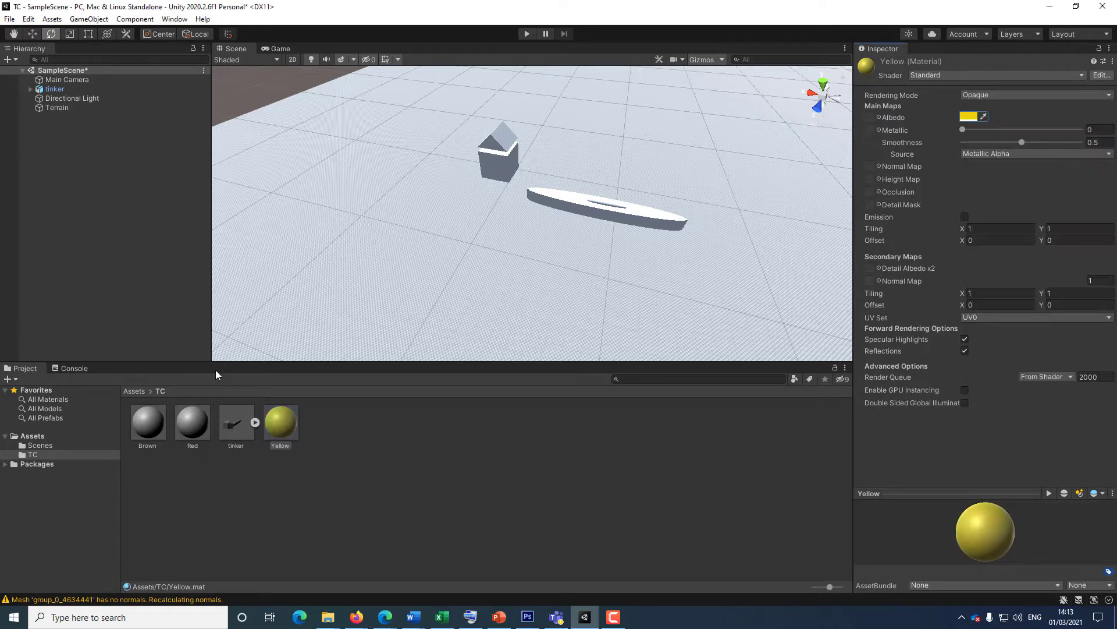
{"action": "left_click_drag", "start_coordinate": [279, 434], "coordinate": [577, 191]}
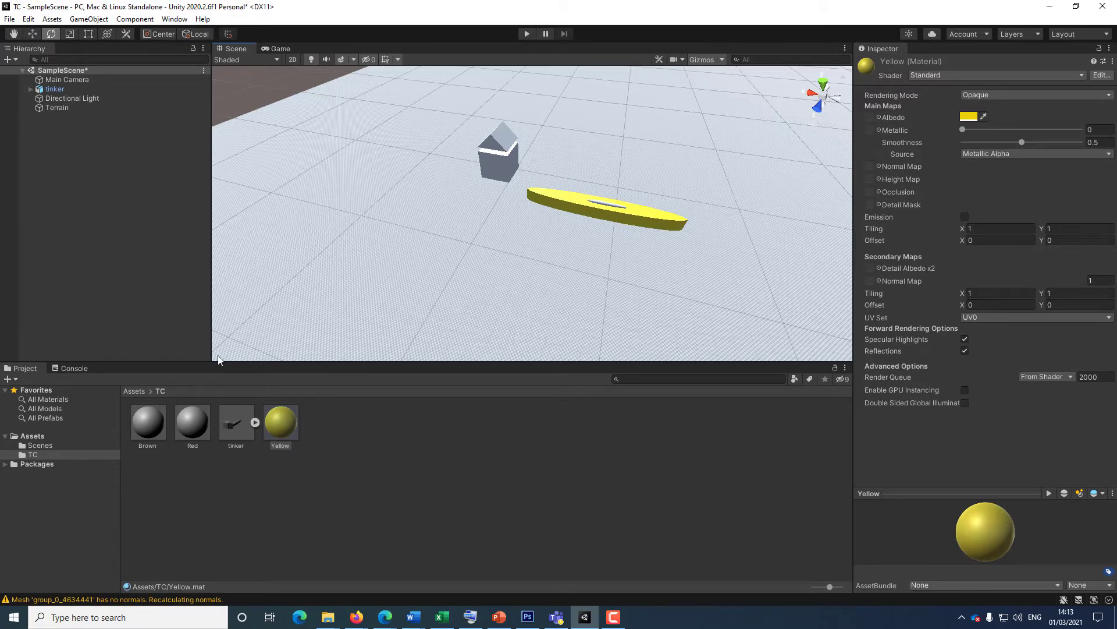
- Set Red's Albedo to A21D1D and Brown's to 521616
{"action": "left_click", "coordinate": [198, 435]}
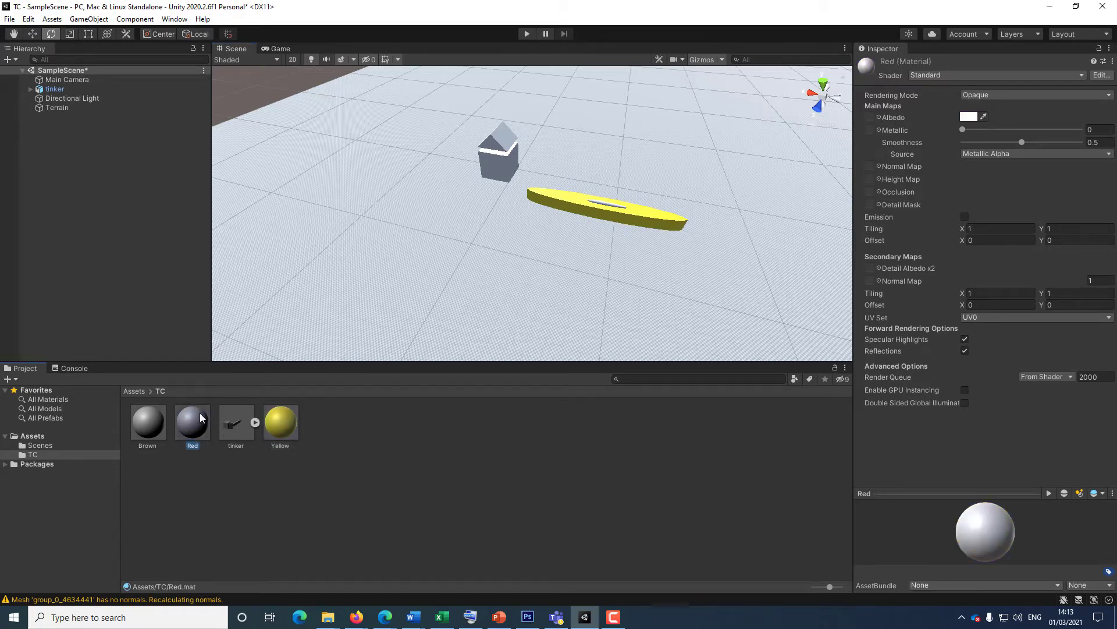
{"action": "left_click", "coordinate": [968, 117]}
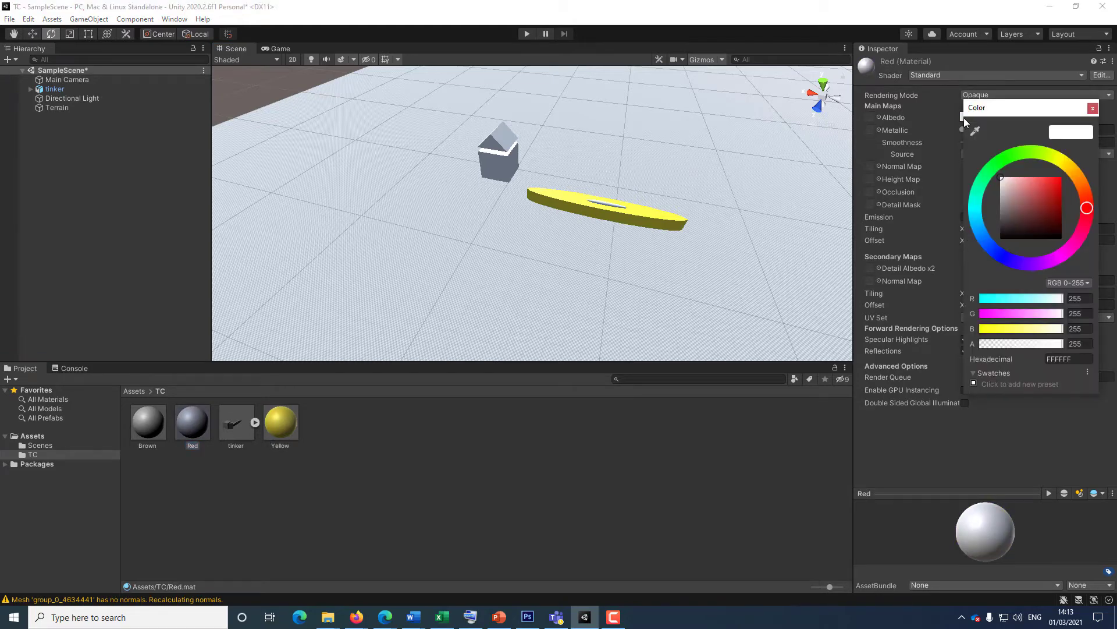
{"action": "left_click_drag", "start_coordinate": [1043, 189], "coordinate": [1052, 201]}
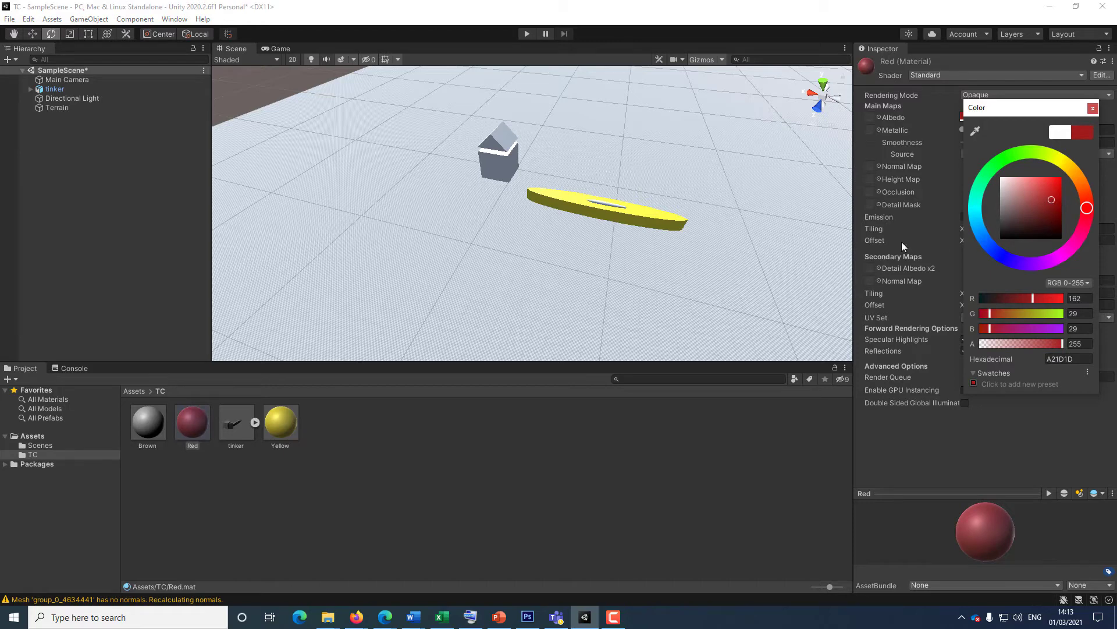
{"action": "left_click", "coordinate": [1093, 109]}
{"action": "left_click", "coordinate": [142, 441]}
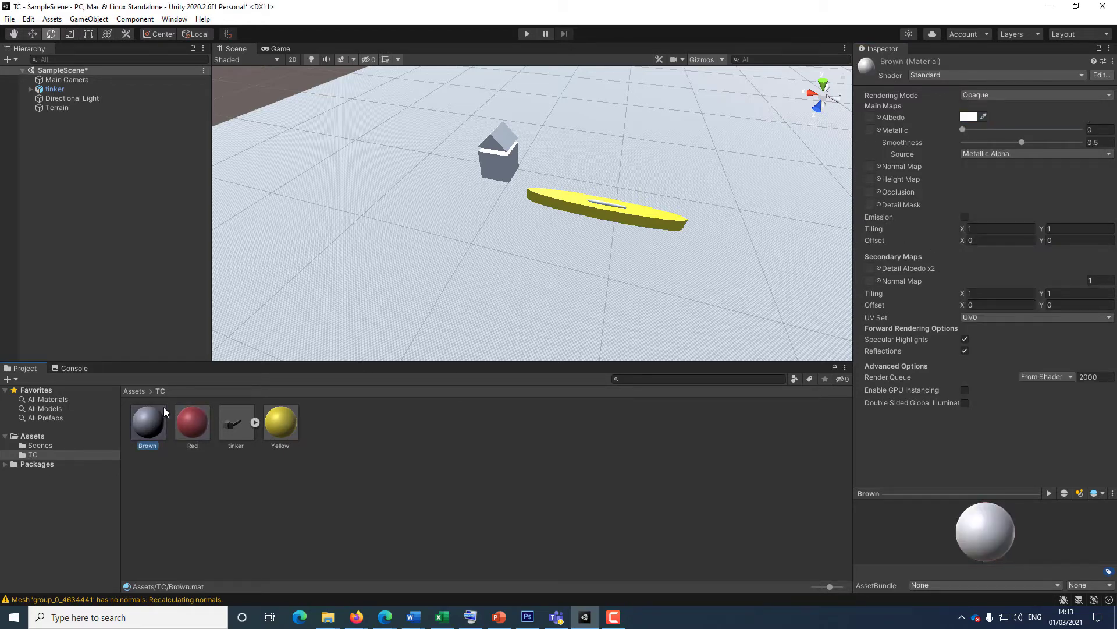
{"action": "left_click", "coordinate": [973, 117]}
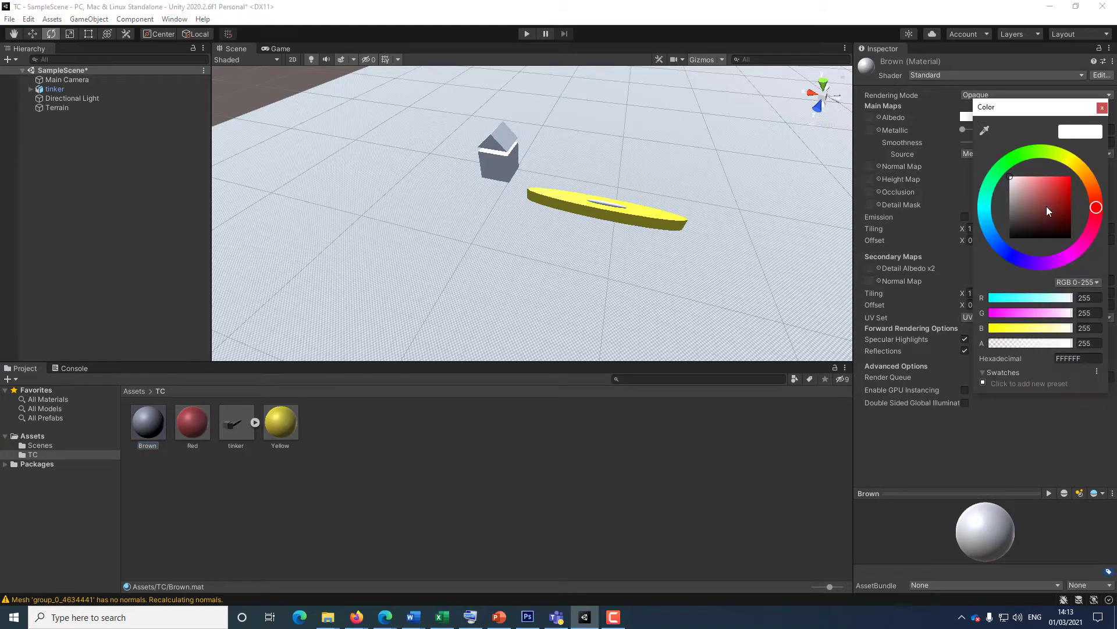
{"action": "left_click_drag", "start_coordinate": [1052, 209], "coordinate": [1055, 219]}
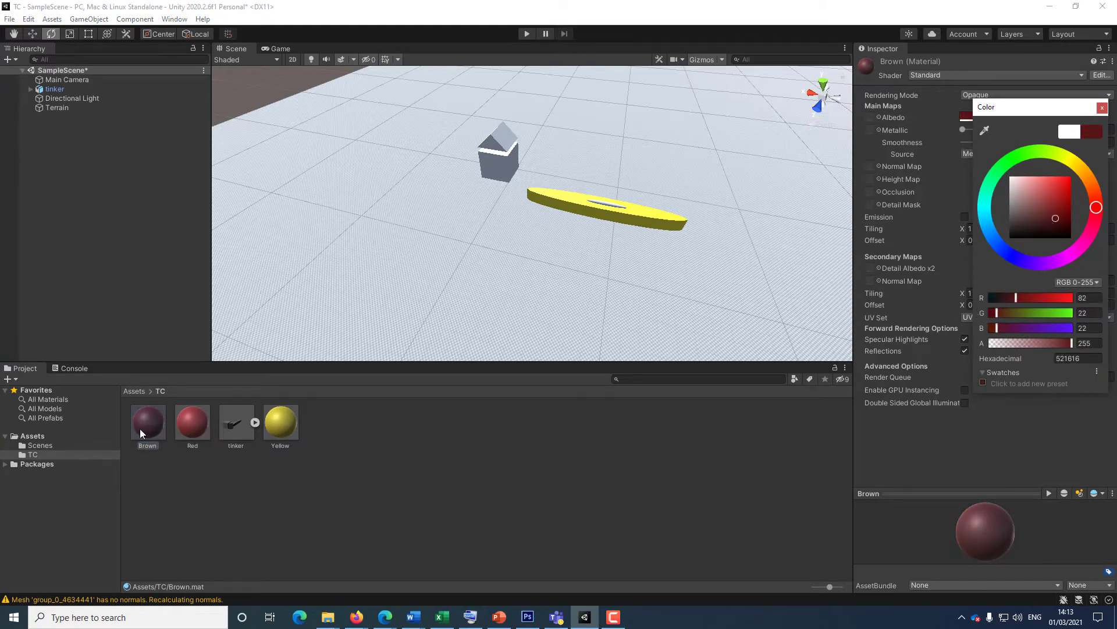
- Apply Brown to the house walls and Red to the roof
{"action": "left_click_drag", "start_coordinate": [142, 434], "coordinate": [500, 168]}
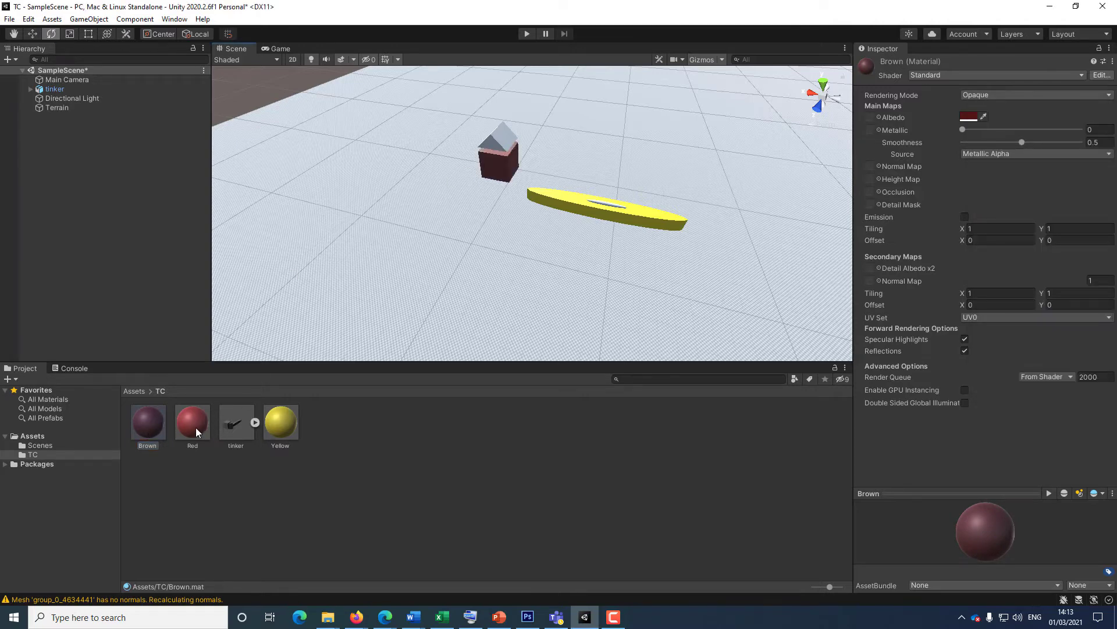
{"action": "left_click_drag", "start_coordinate": [196, 432], "coordinate": [491, 150]}
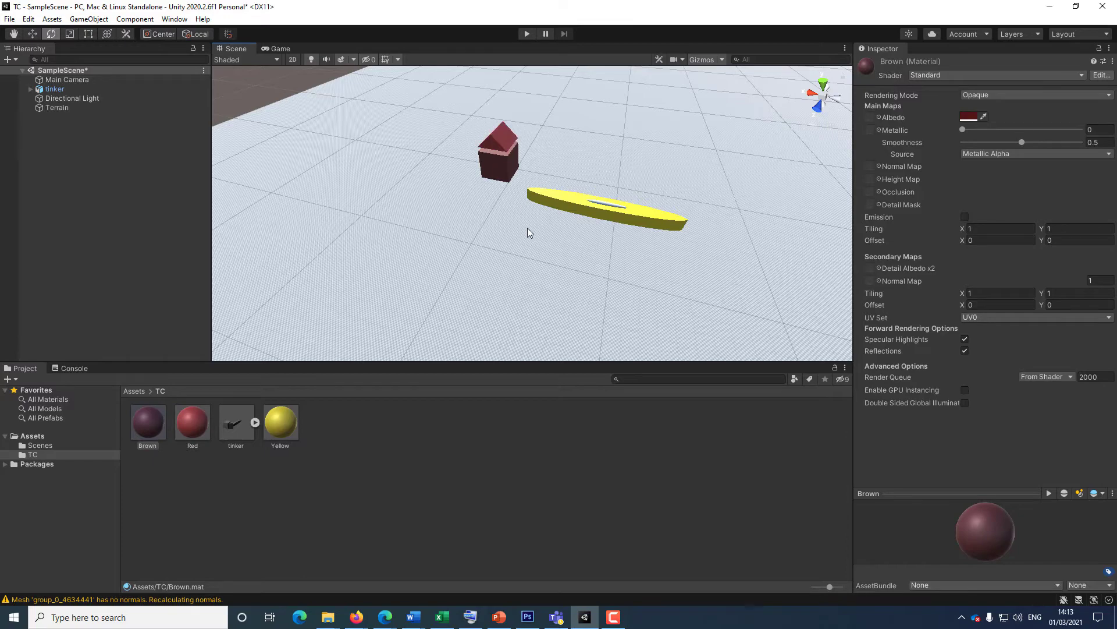
{"action": "left_click_drag", "start_coordinate": [531, 198], "coordinate": [357, 116], "text": "alt"}
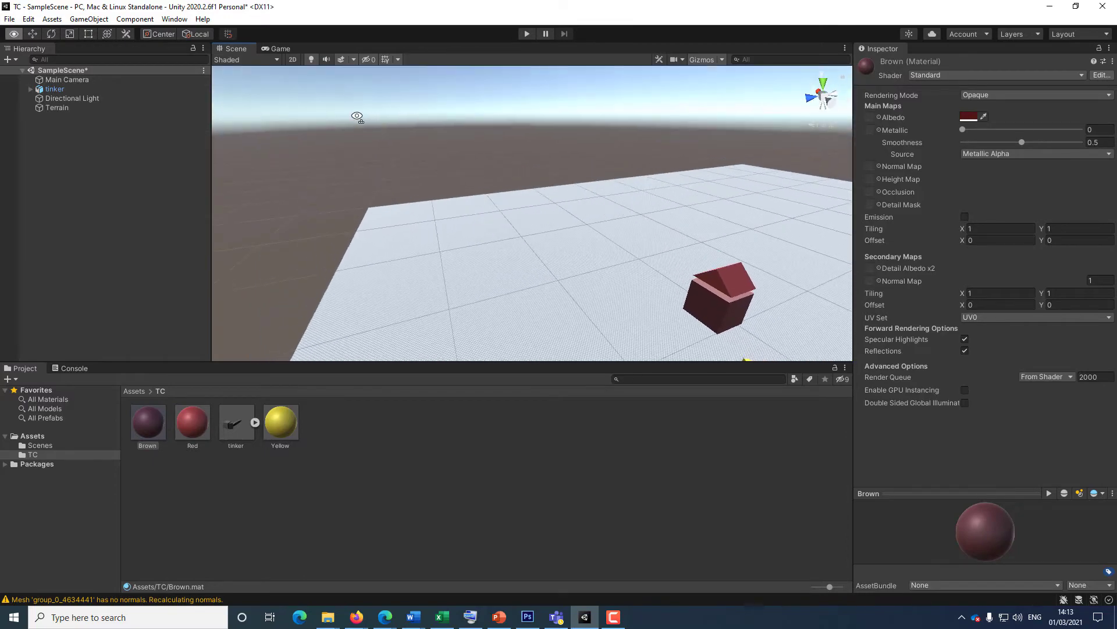
- Select the tinker model and slide it along X to Position X 650.2
{"action": "left_click", "coordinate": [731, 282]}
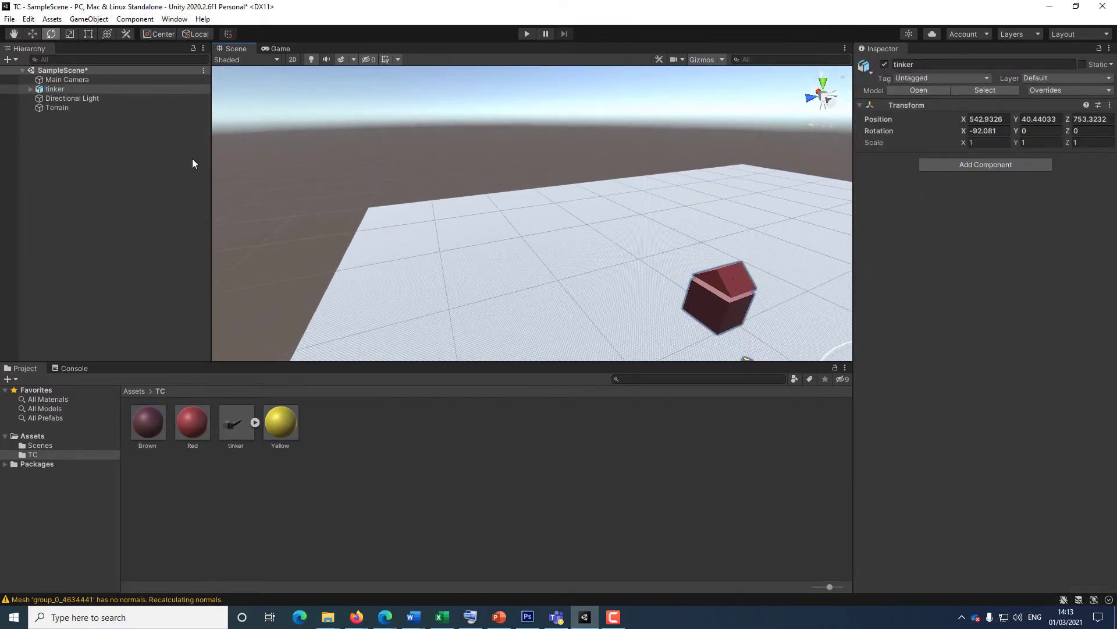
{"action": "left_click", "coordinate": [616, 257]}
{"action": "left_click", "coordinate": [732, 303]}
{"action": "mouse_move", "coordinate": [721, 306]}
{"action": "left_mouse_down"}
{"action": "mouse_move", "coordinate": [694, 293]}
{"action": "mouse_move", "coordinate": [723, 302]}
{"action": "left_mouse_up"}
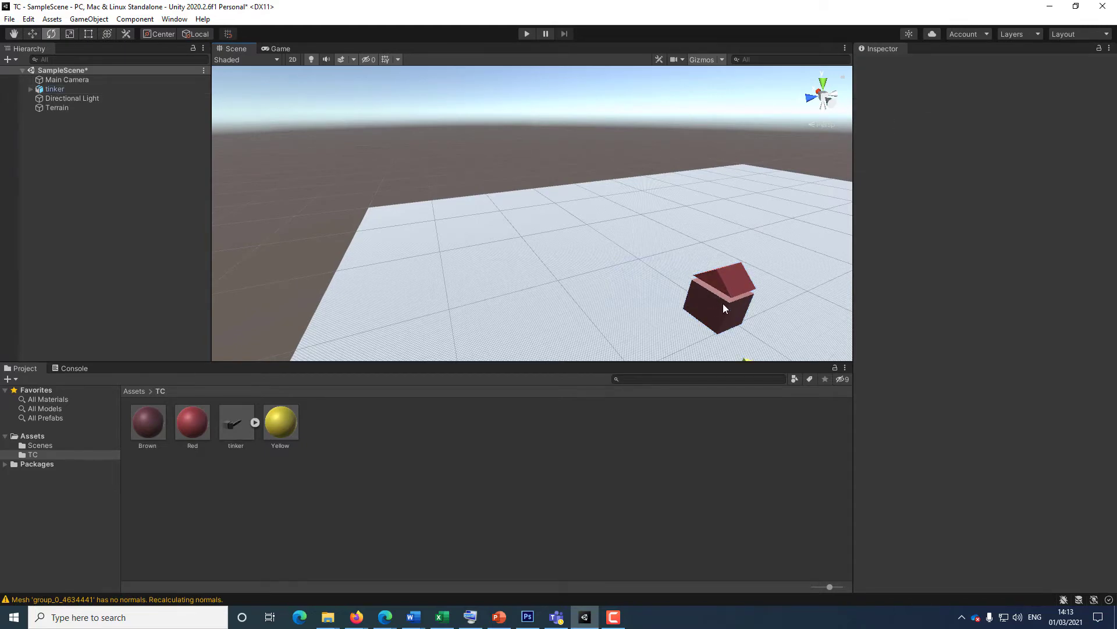
{"action": "left_click", "coordinate": [723, 303]}
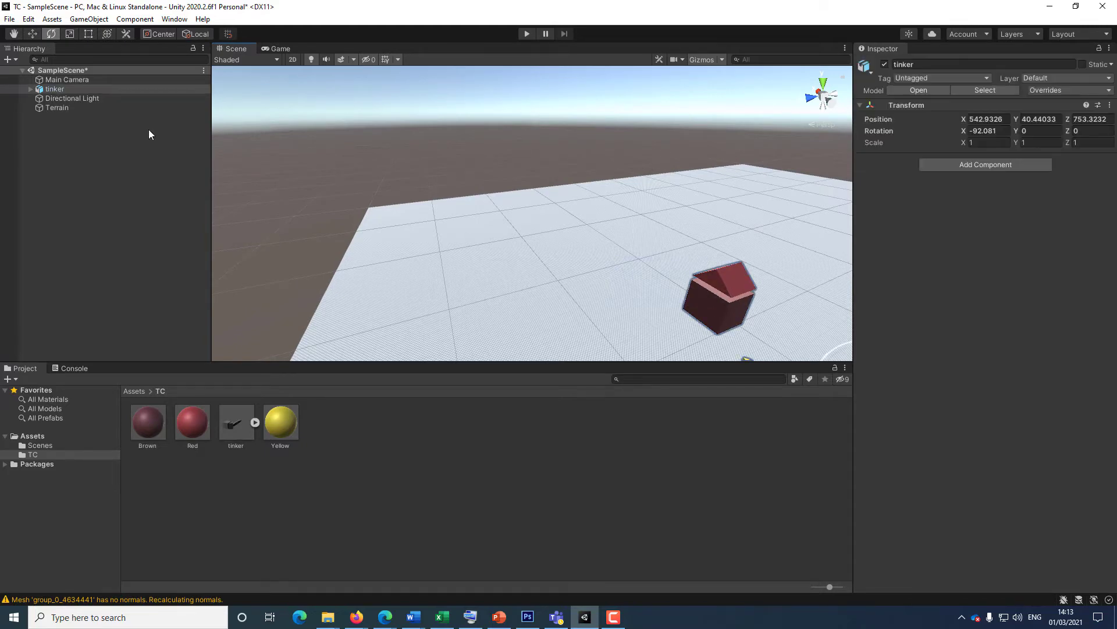
{"action": "left_click", "coordinate": [44, 89]}
{"action": "left_click", "coordinate": [32, 33]}
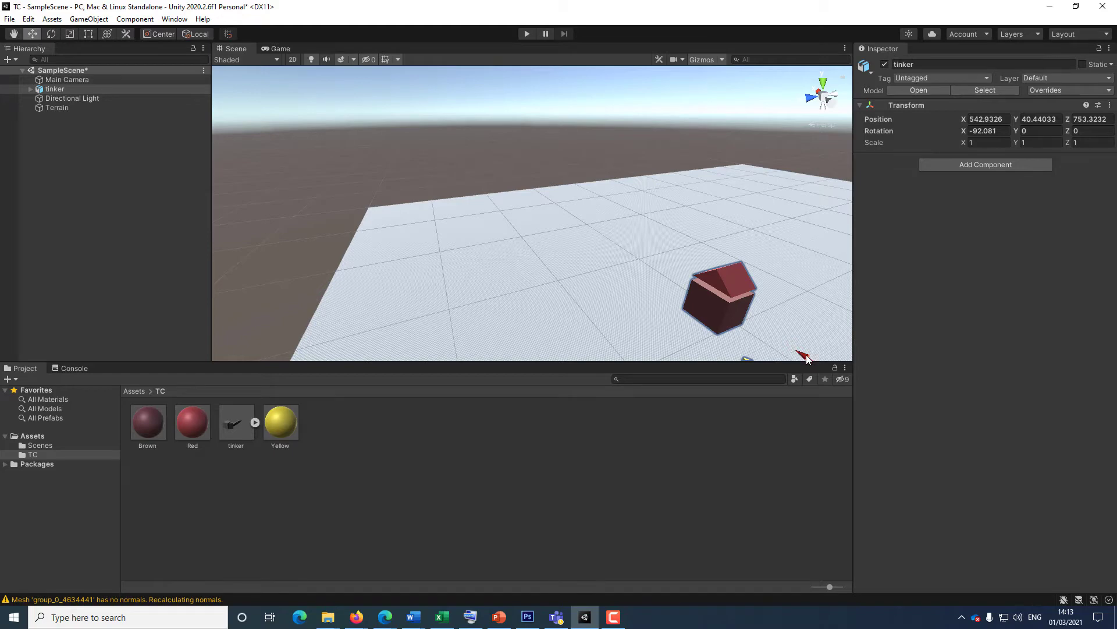
{"action": "left_click_drag", "start_coordinate": [806, 358], "coordinate": [515, 291]}
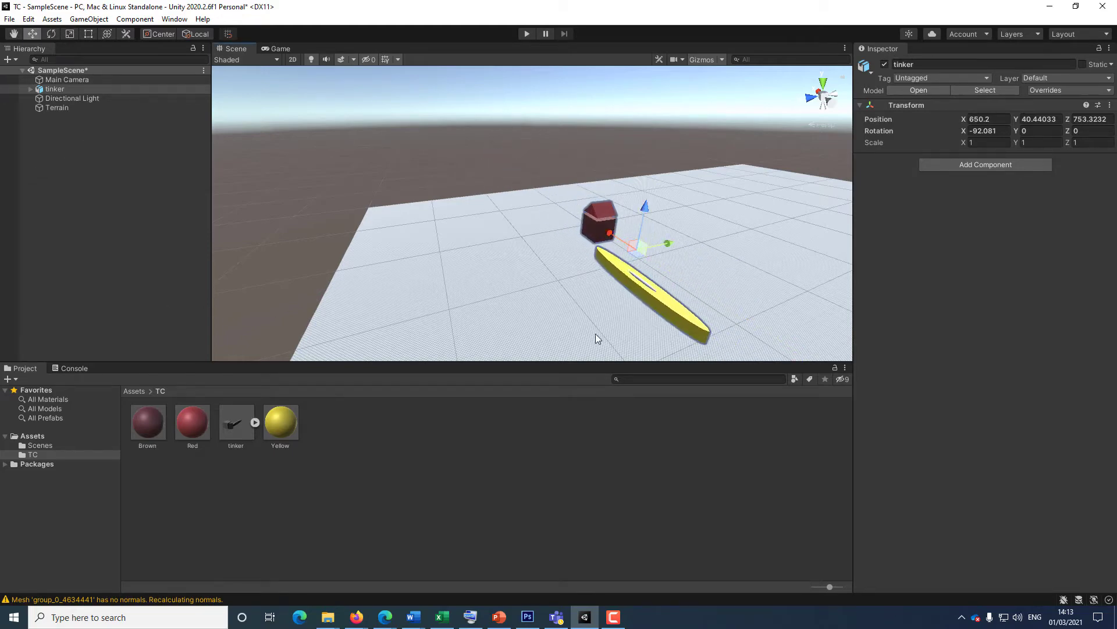
- Select the child part group_0_4634441 and move it along Z to -3.4
{"action": "left_click", "coordinate": [30, 89]}
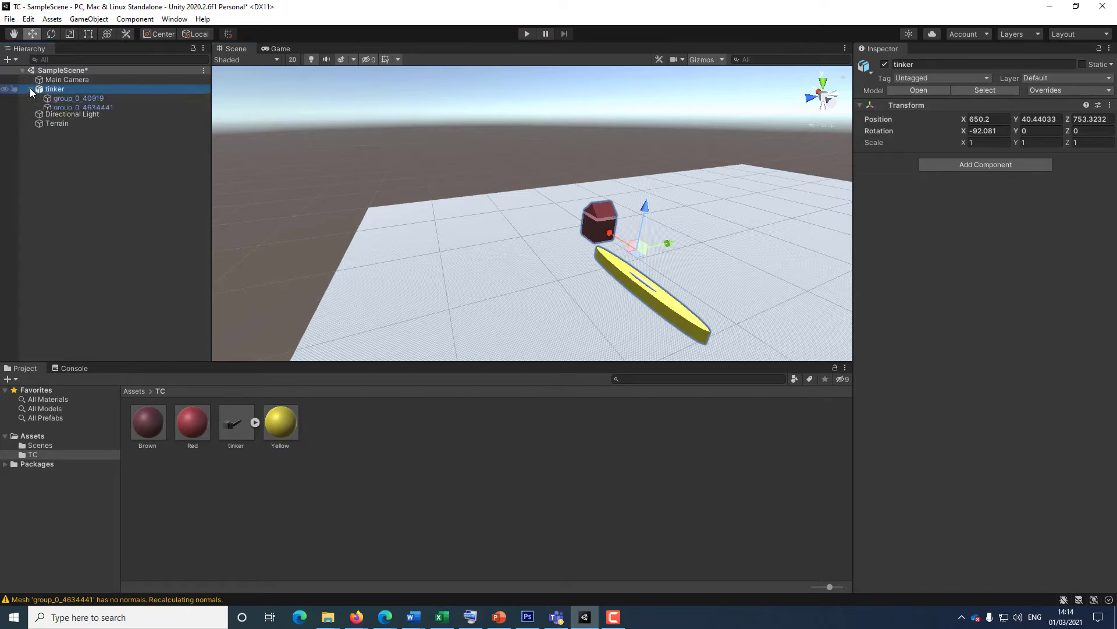
{"action": "left_click", "coordinate": [65, 99]}
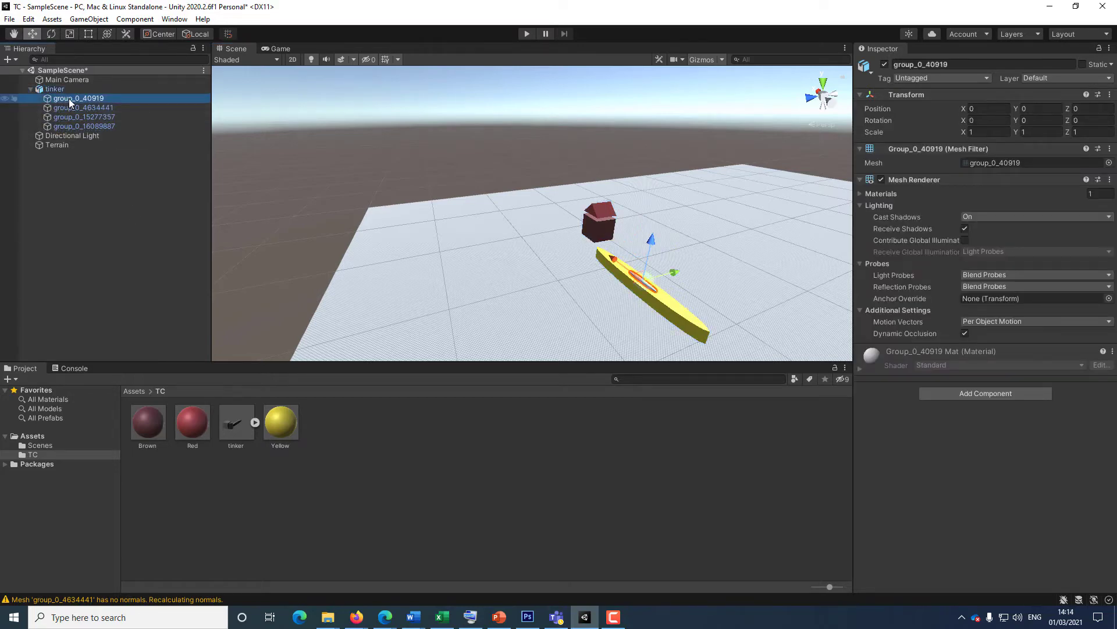
{"action": "left_click", "coordinate": [72, 107]}
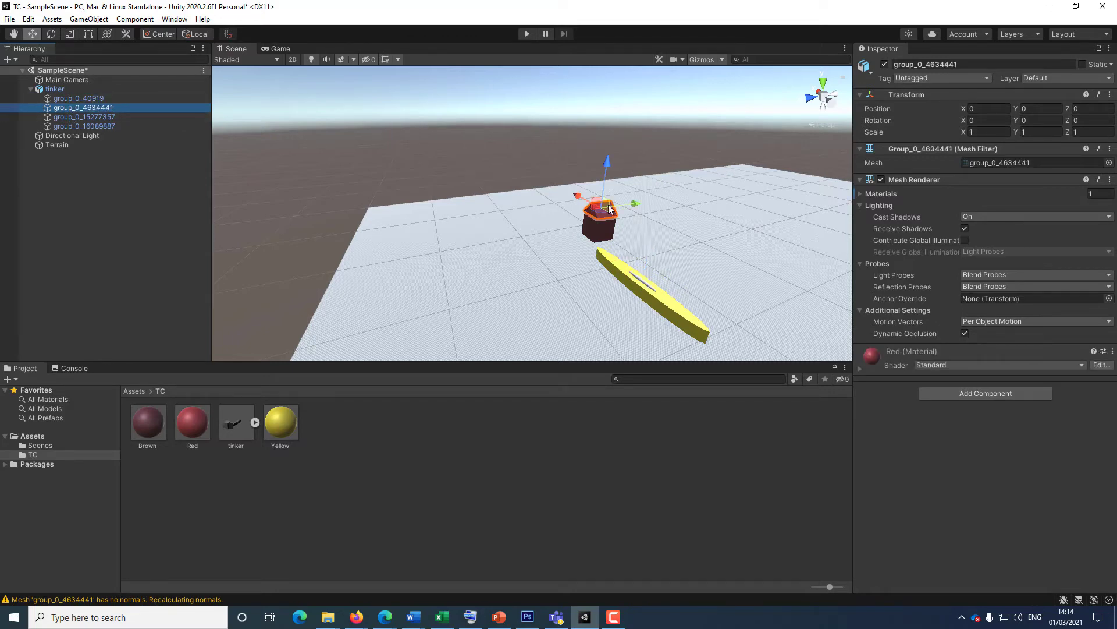
{"action": "left_click_drag", "start_coordinate": [610, 173], "coordinate": [696, 287]}
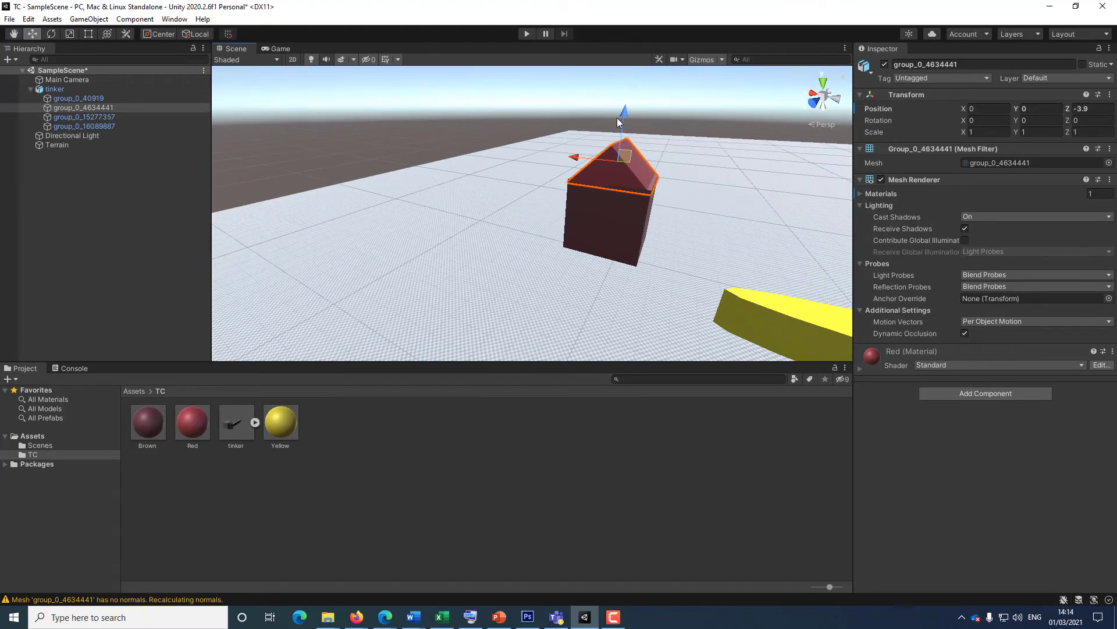
{"action": "left_click_drag", "start_coordinate": [626, 119], "coordinate": [638, 116]}
{"action": "left_click_drag", "start_coordinate": [566, 304], "coordinate": [897, 140], "text": "alt"}
{"action": "scroll", "coordinate": [426, 277], "scroll_direction": "up", "scroll_amount": 5}
{"action": "scroll", "coordinate": [428, 277], "scroll_direction": "down", "scroll_amount": 5}
{"action": "scroll", "coordinate": [427, 277], "scroll_direction": "up", "scroll_amount": 5}
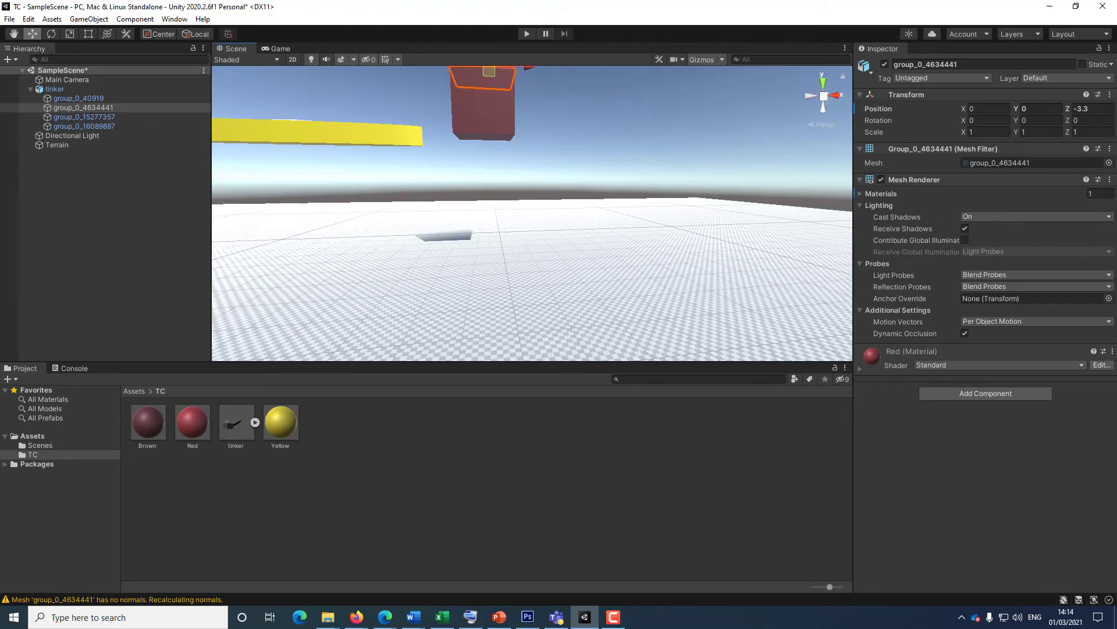
{"action": "left_click_drag", "start_coordinate": [474, 186], "coordinate": [501, 107], "text": "alt"}
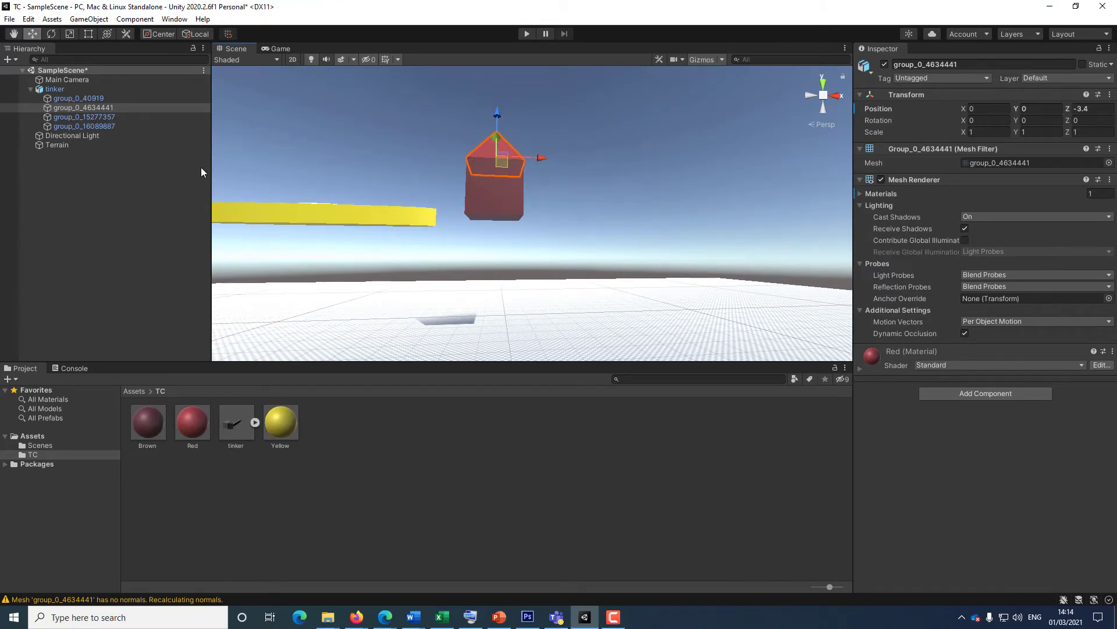
- Lower the whole tinker group onto the ground at Position Y -2.1
{"action": "left_click", "coordinate": [50, 93]}
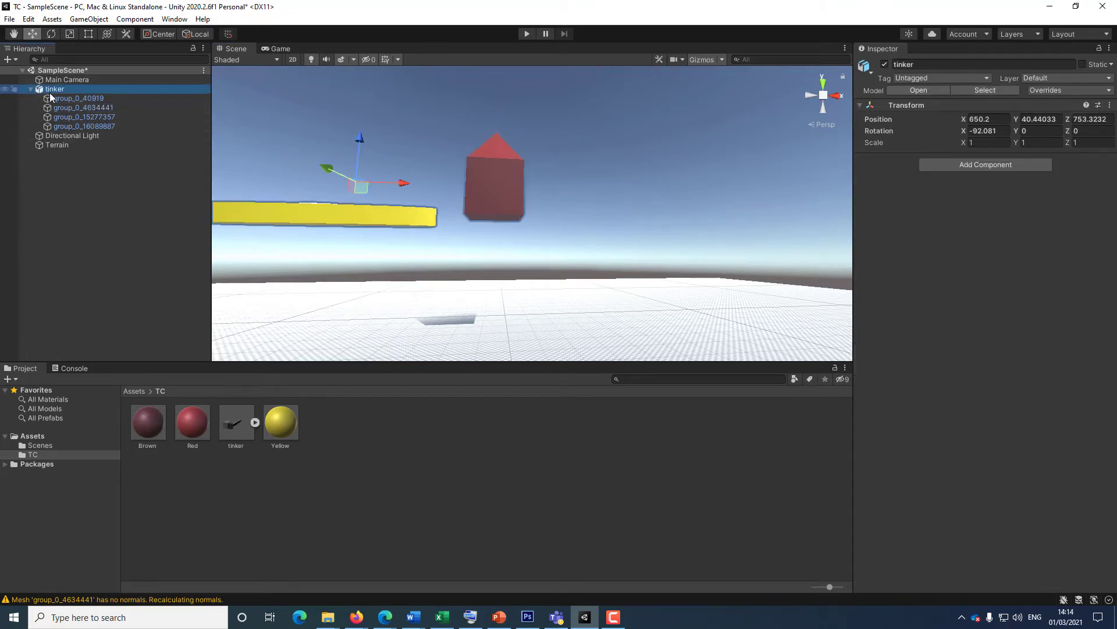
{"action": "left_click_drag", "start_coordinate": [361, 138], "coordinate": [353, 253]}
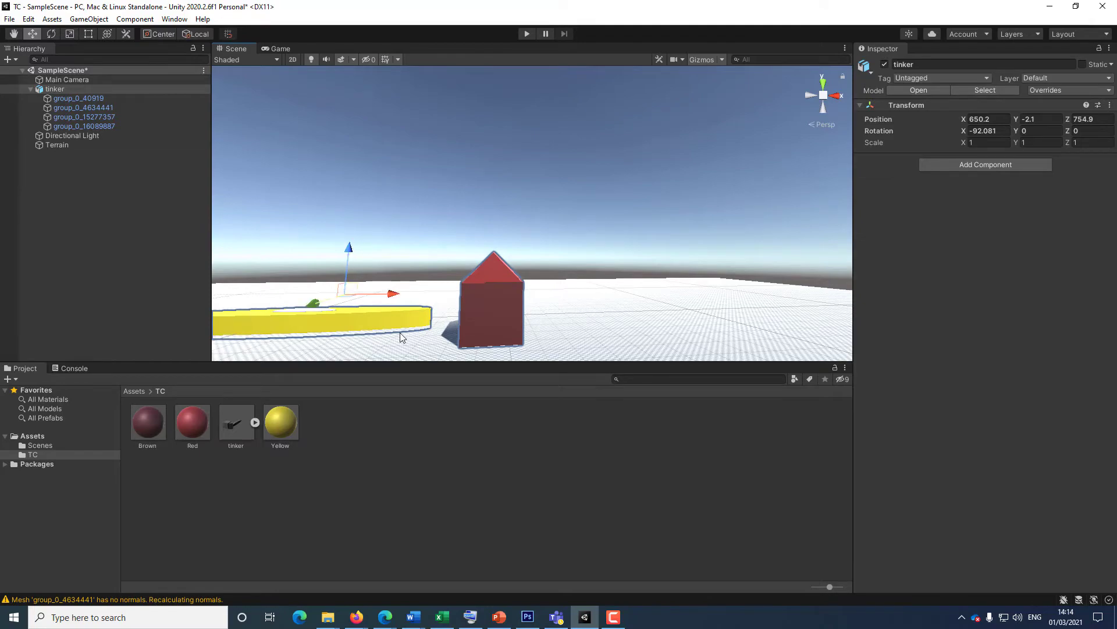
{"action": "left_click_drag", "start_coordinate": [438, 336], "coordinate": [465, 389], "text": "alt"}
{"action": "left_click_drag", "start_coordinate": [435, 319], "coordinate": [319, 280], "text": "alt"}
{"action": "scroll", "coordinate": [357, 286], "scroll_direction": "down", "scroll_amount": 5}
{"action": "scroll", "coordinate": [357, 295], "scroll_direction": "down", "scroll_amount": 5}
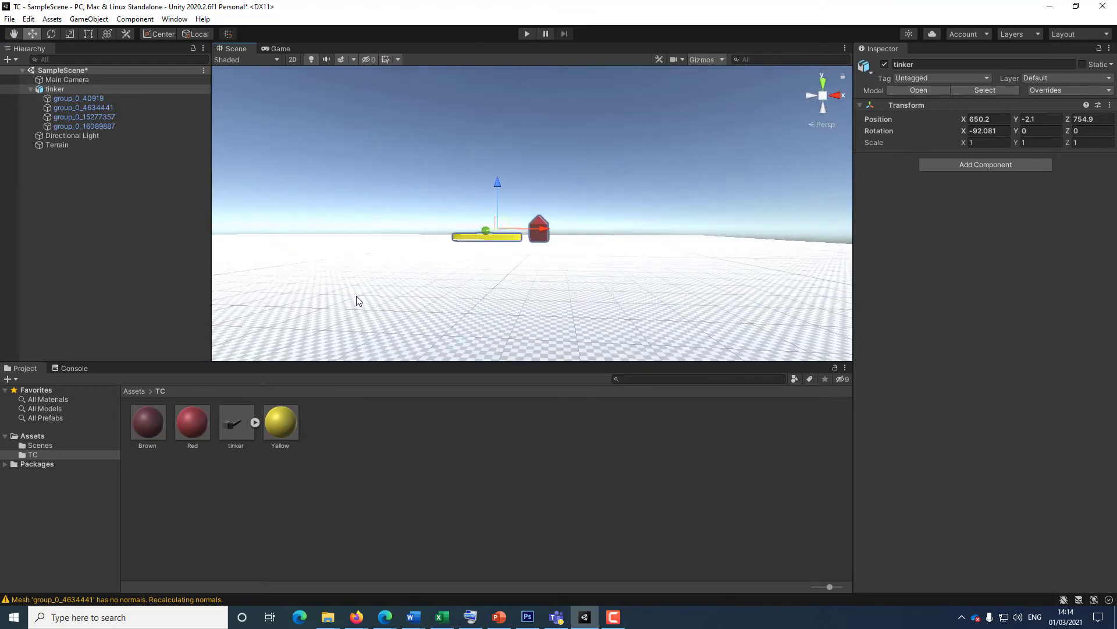
{"action": "middle_click_drag", "start_coordinate": [371, 300], "coordinate": [331, 420]}
{"action": "middle_click_drag", "start_coordinate": [452, 312], "coordinate": [367, 243]}
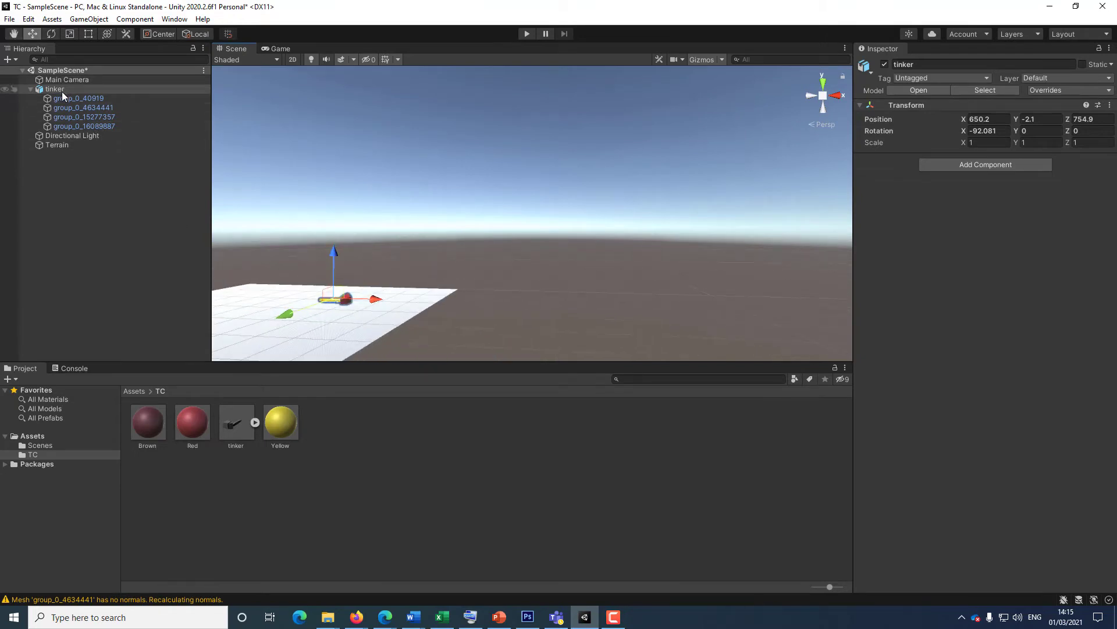
- Frame the house parts group_0_40919 and group_0_4634441, then expand the tinker asset's contents
{"action": "left_click", "coordinate": [74, 99]}
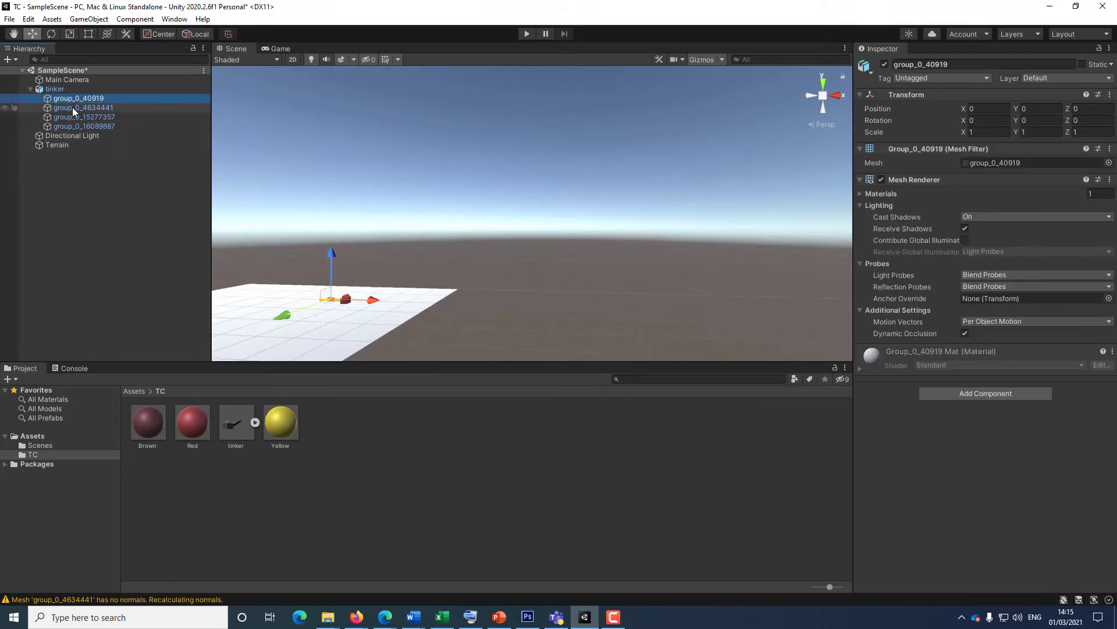
{"action": "left_click", "coordinate": [72, 107]}
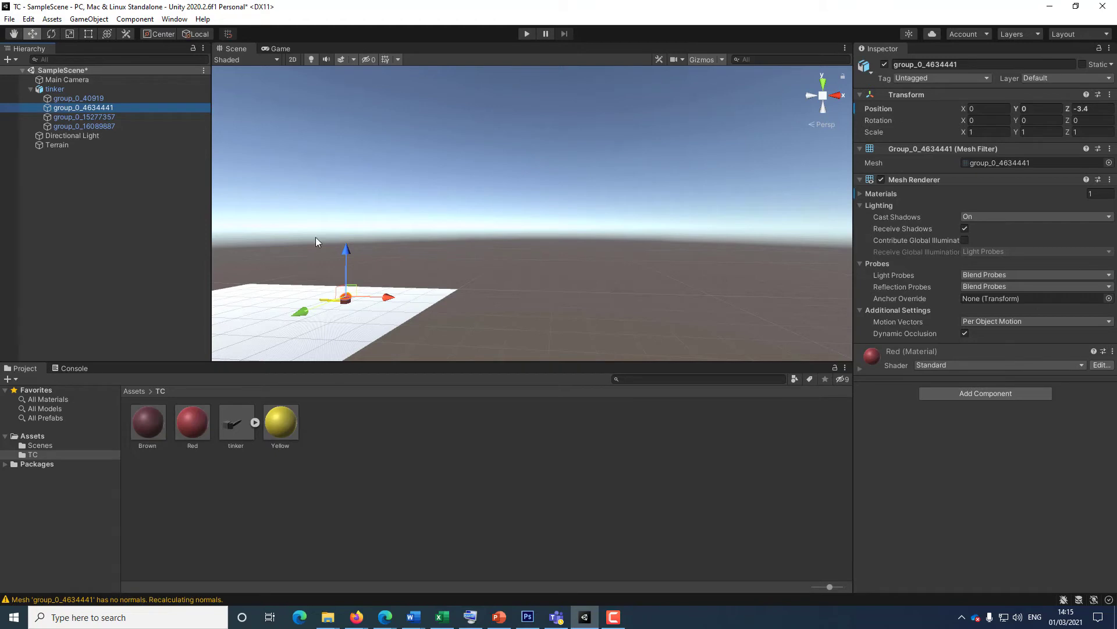
{"action": "left_click", "coordinate": [232, 50]}
{"action": "key", "text": "r"}
{"action": "key", "text": "f"}
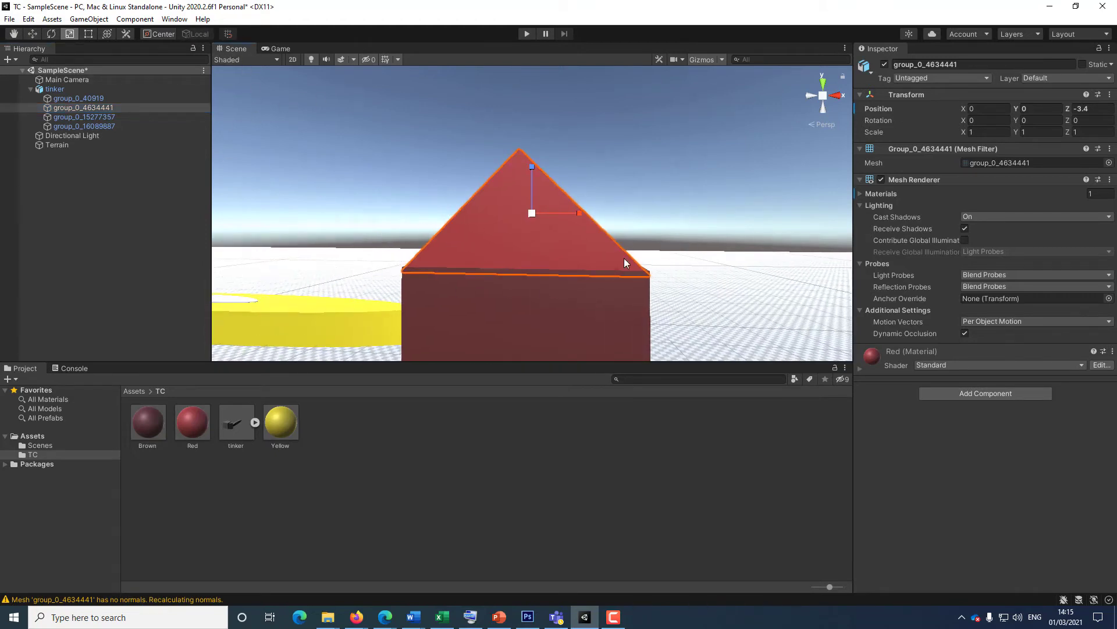
{"action": "left_click_drag", "start_coordinate": [571, 274], "coordinate": [543, 326], "text": "alt"}
{"action": "scroll", "coordinate": [543, 326], "scroll_direction": "down", "scroll_amount": 6}
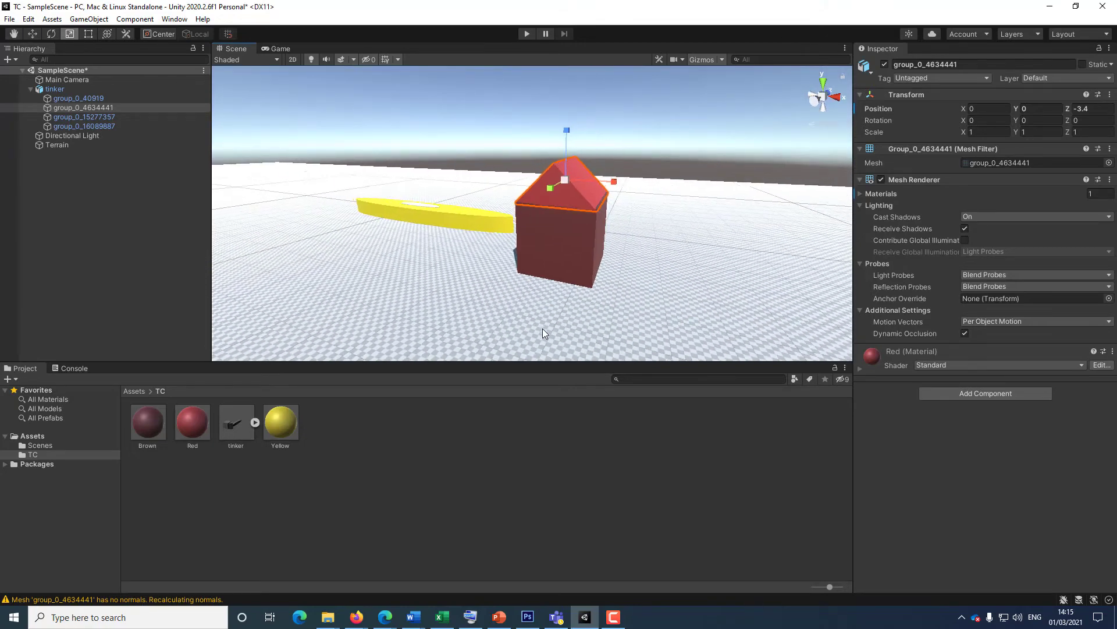
{"action": "scroll", "coordinate": [522, 330], "scroll_direction": "down", "scroll_amount": 2}
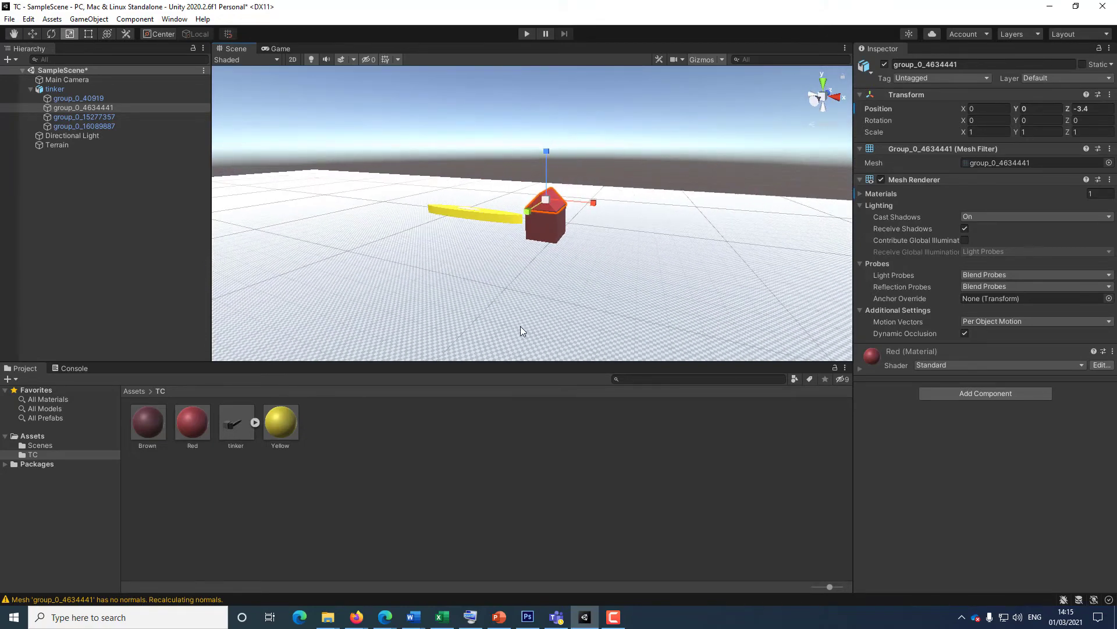
{"action": "left_click", "coordinate": [255, 424]}
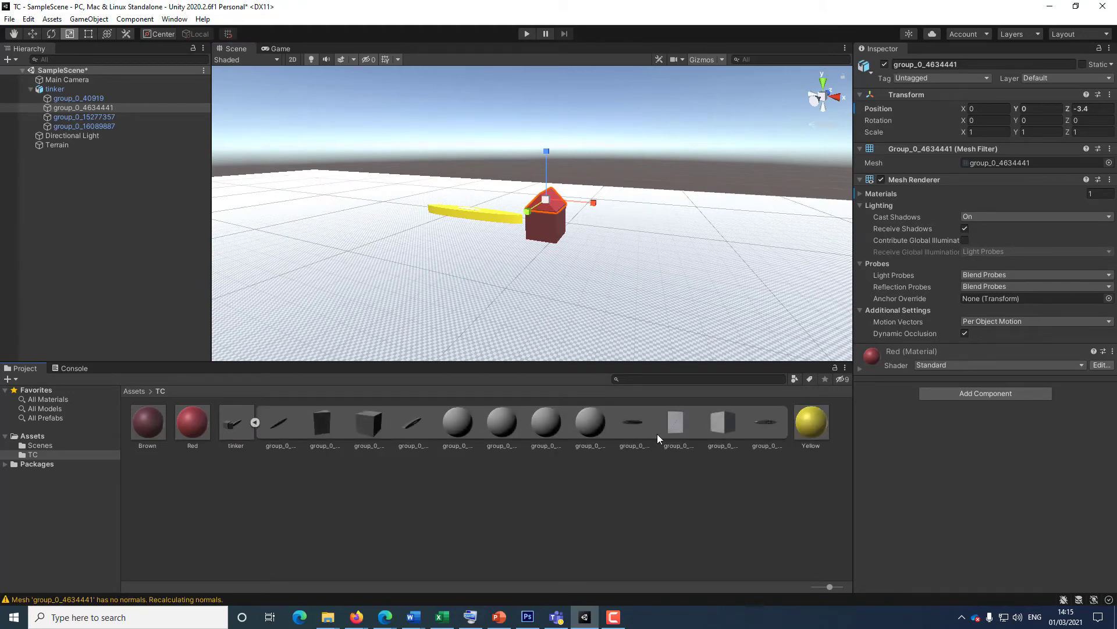
- Extract the first two embedded materials of the tinker model into the TC folder
{"action": "left_click", "coordinate": [467, 429]}
{"action": "right_click", "coordinate": [466, 428]}
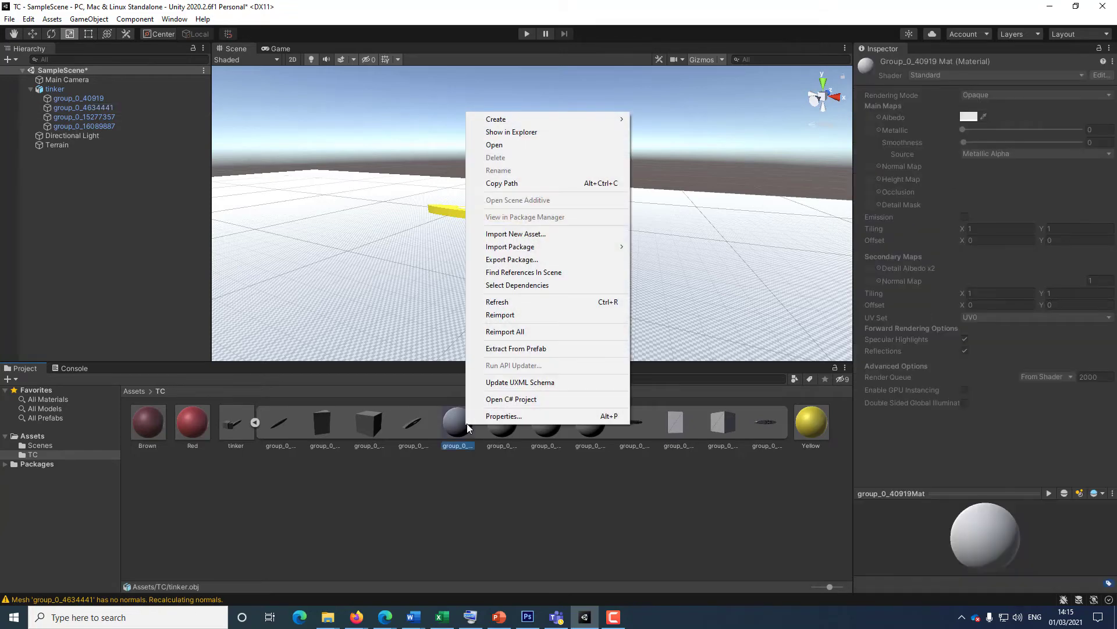
{"action": "left_click", "coordinate": [524, 352]}
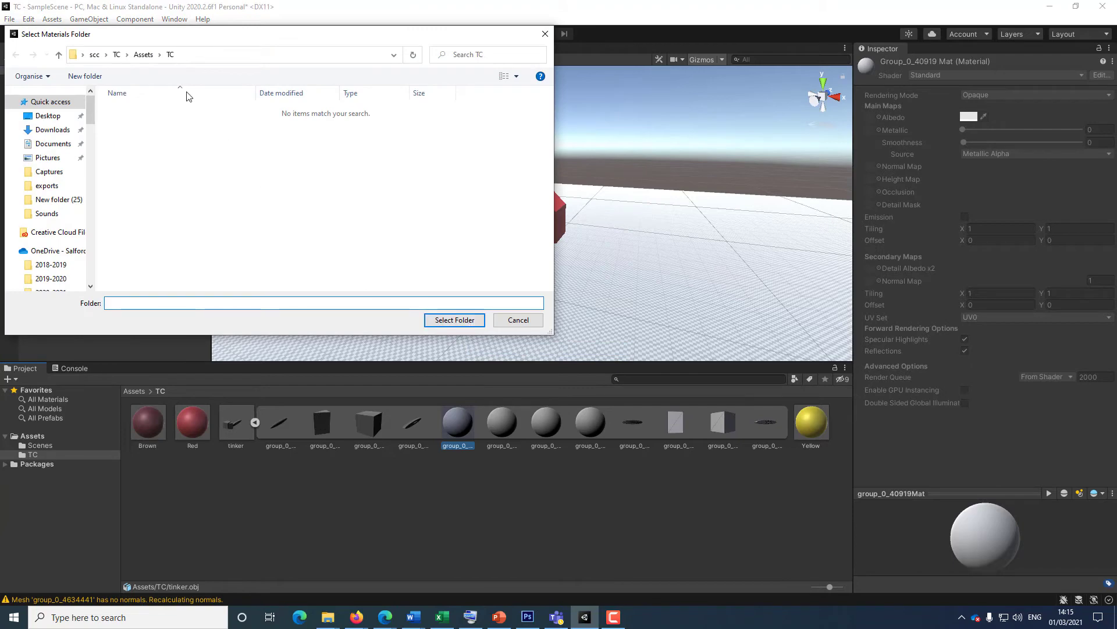
{"action": "left_click", "coordinate": [170, 54]}
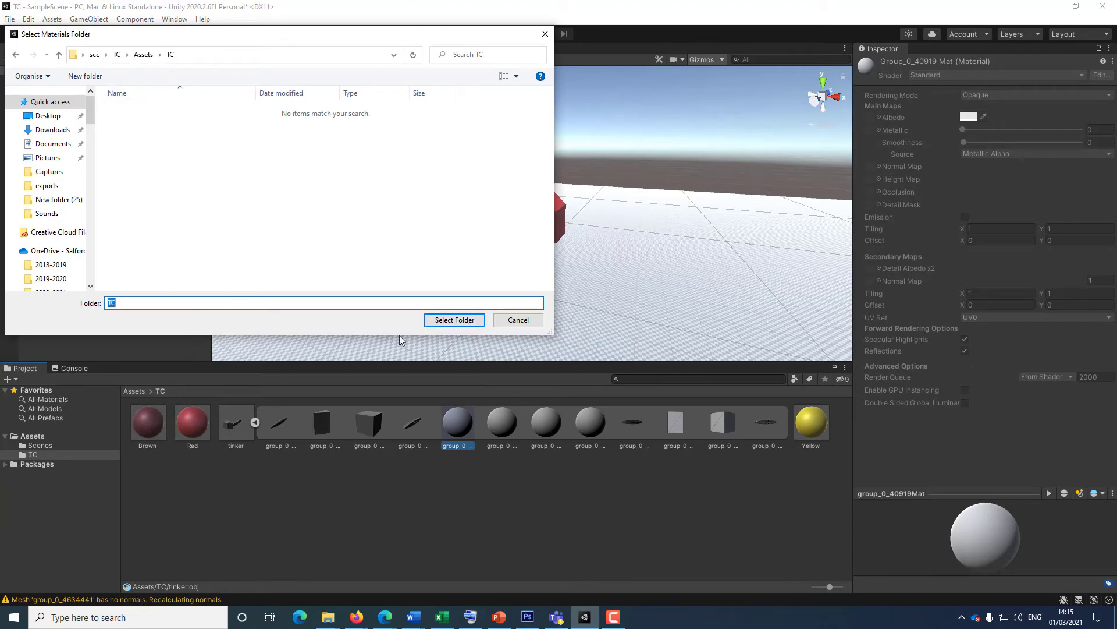
{"action": "left_click", "coordinate": [464, 320]}
{"action": "left_click", "coordinate": [503, 421]}
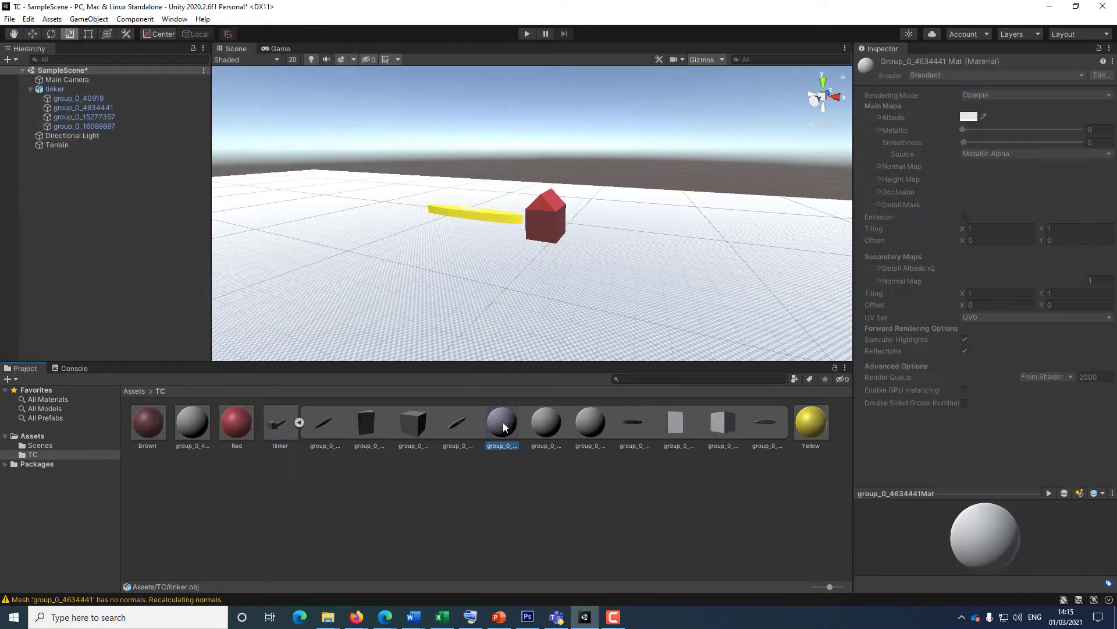
{"action": "right_click", "coordinate": [503, 421]}
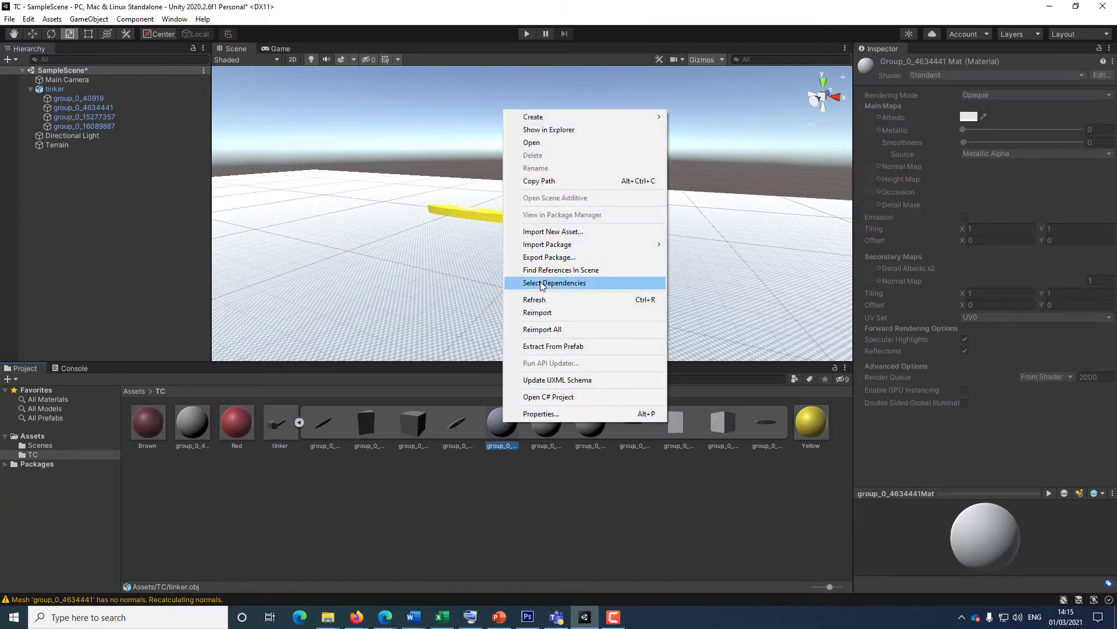
{"action": "left_click", "coordinate": [550, 349]}
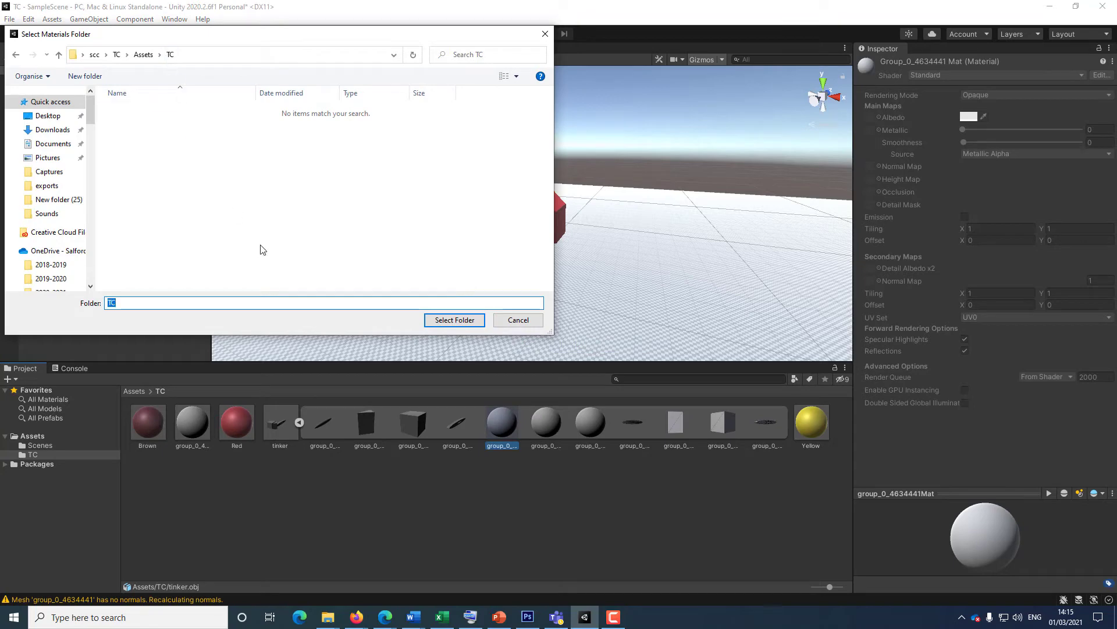
{"action": "left_click", "coordinate": [445, 326]}
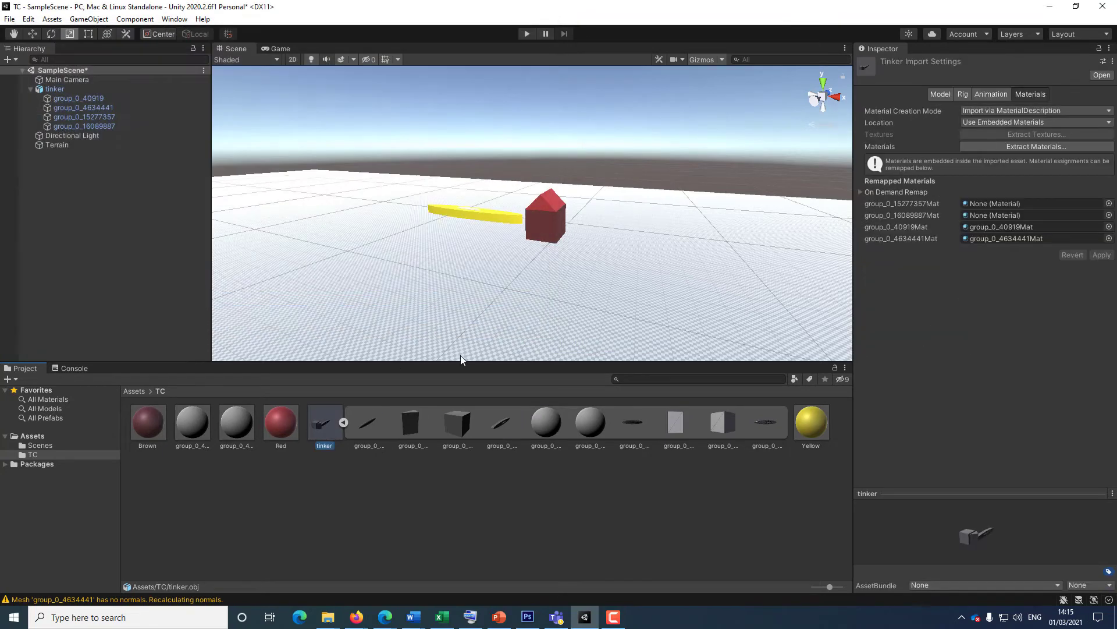
- Extract the third and fourth embedded materials into the TC folder
{"action": "right_click", "coordinate": [550, 425]}
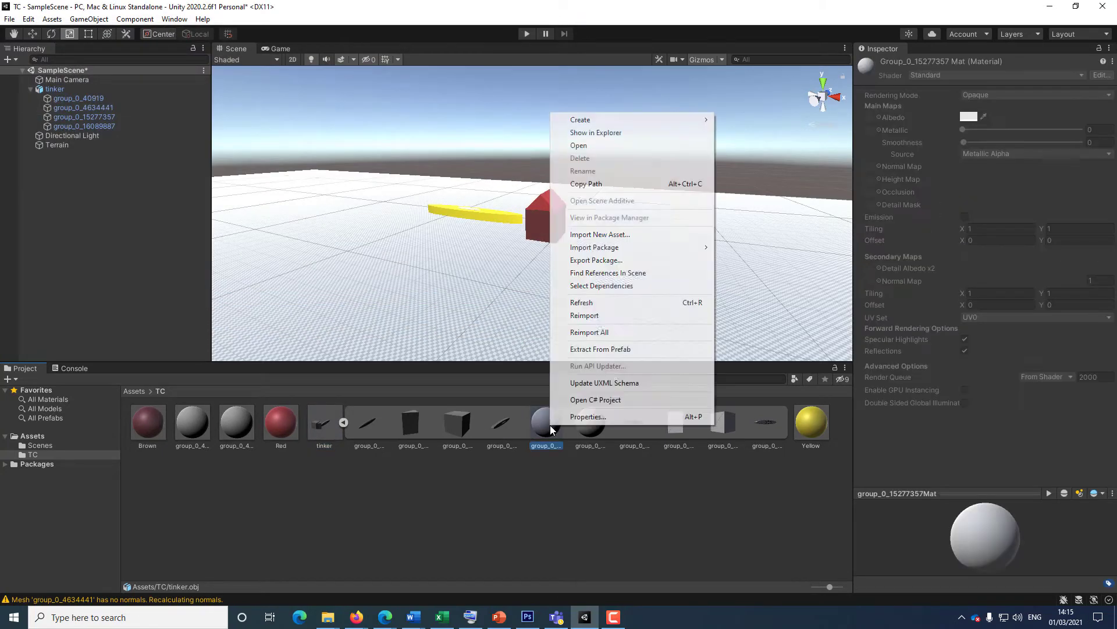
{"action": "left_click", "coordinate": [586, 350]}
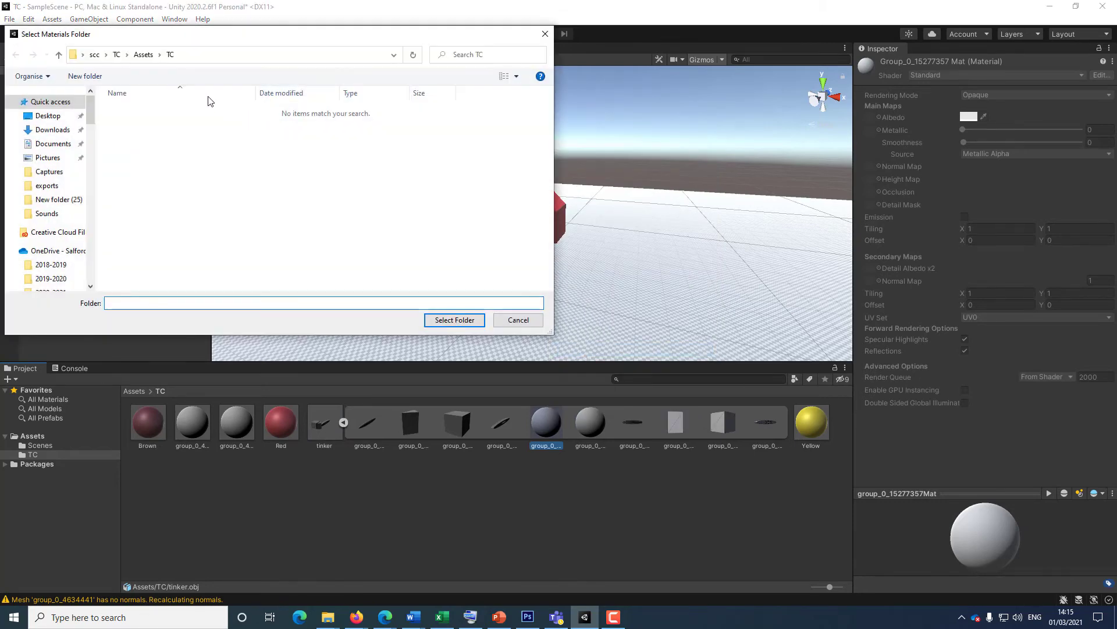
{"action": "left_click", "coordinate": [454, 320]}
{"action": "left_click", "coordinate": [577, 423]}
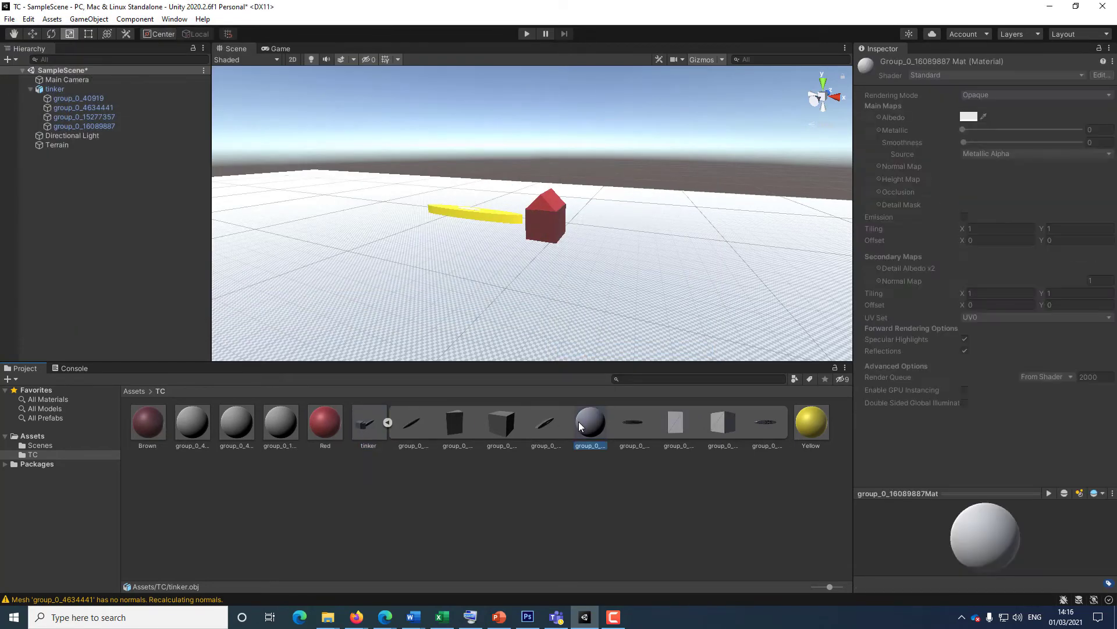
{"action": "right_click", "coordinate": [579, 421]}
{"action": "left_click", "coordinate": [612, 347]}
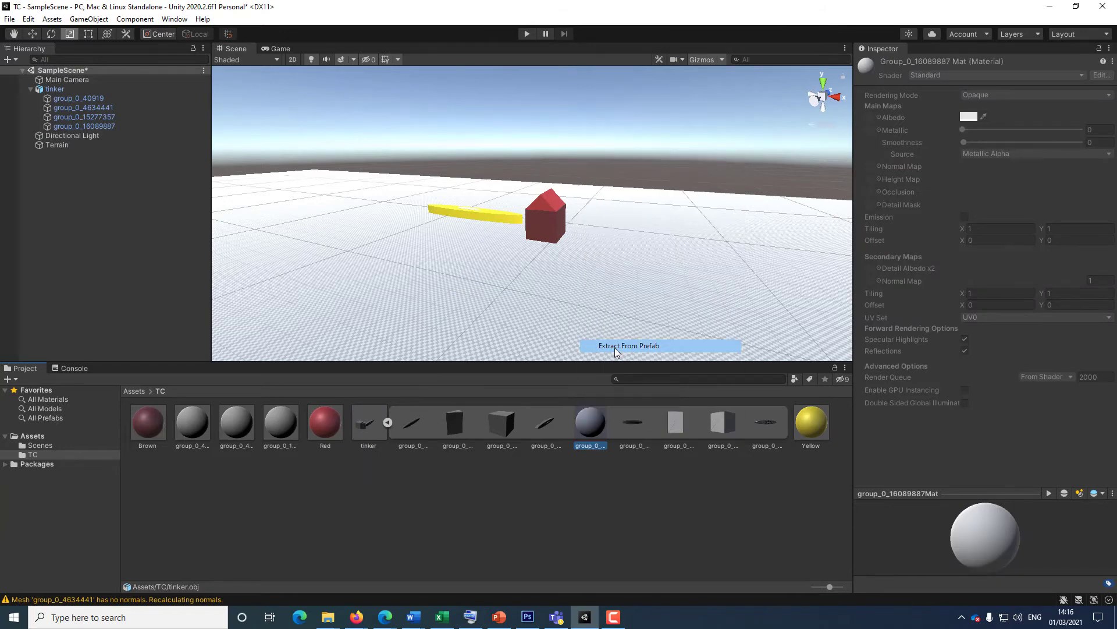
{"action": "left_click", "coordinate": [455, 321]}
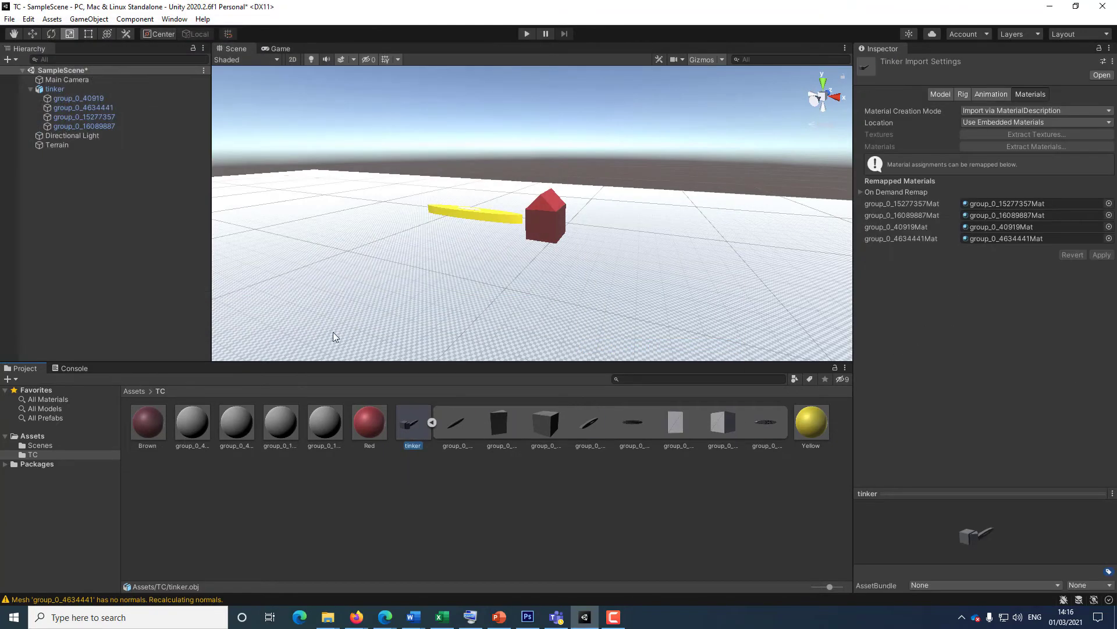
- Select the four extracted group_0 materials in TC and delete them
{"action": "left_click", "coordinate": [194, 424]}
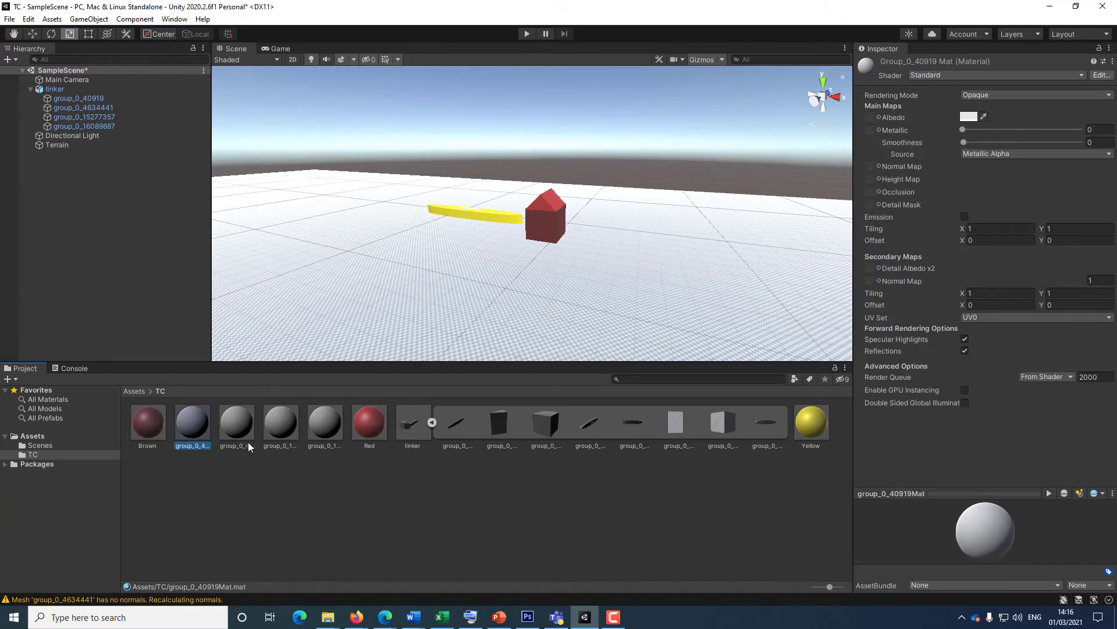
{"action": "left_click", "coordinate": [313, 421], "text": "shift"}
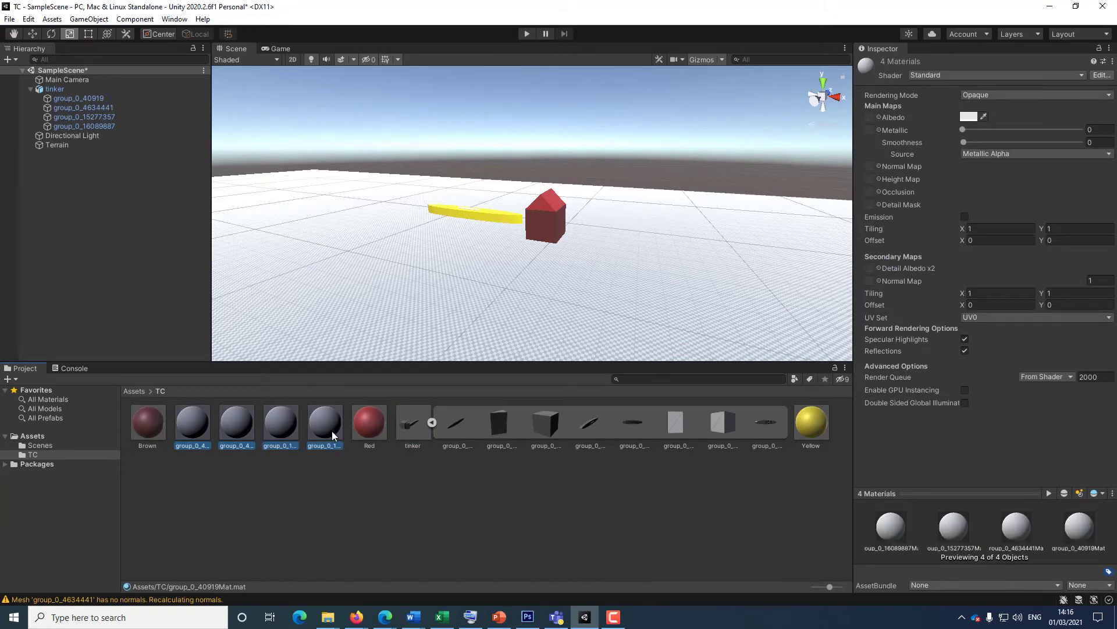
{"action": "left_click", "coordinate": [184, 433]}
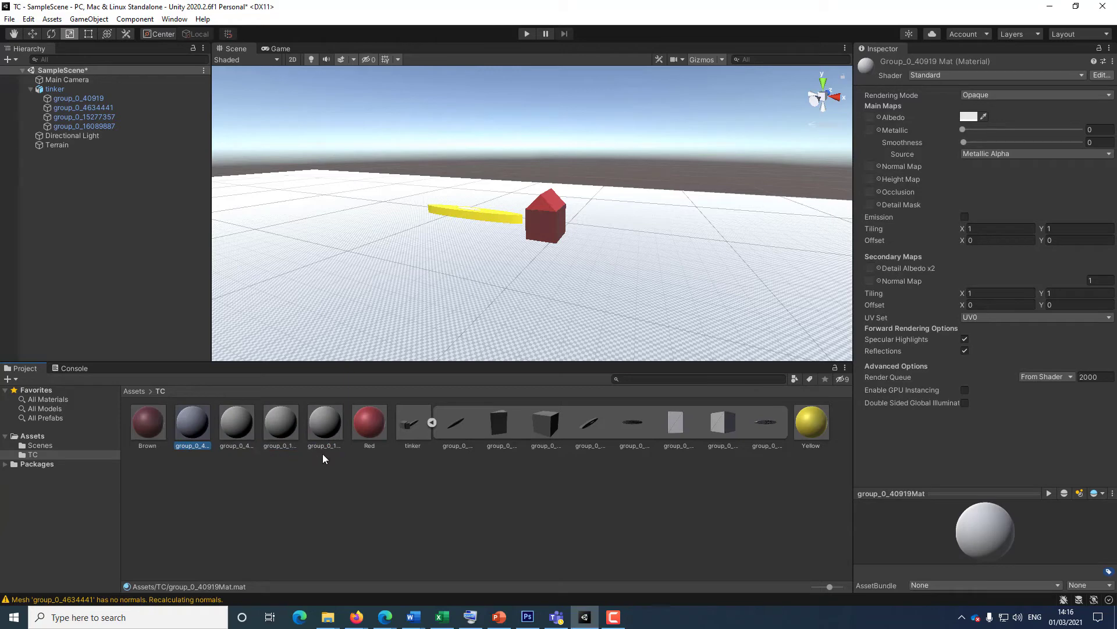
{"action": "left_click", "coordinate": [325, 426], "text": "shift"}
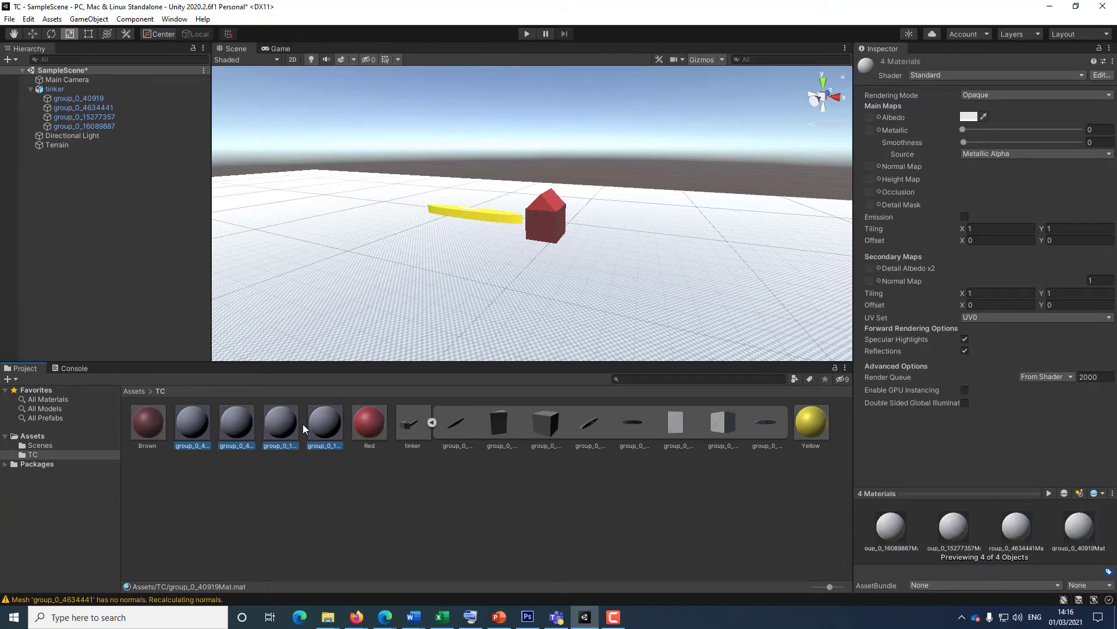
{"action": "key", "text": "Delete"}
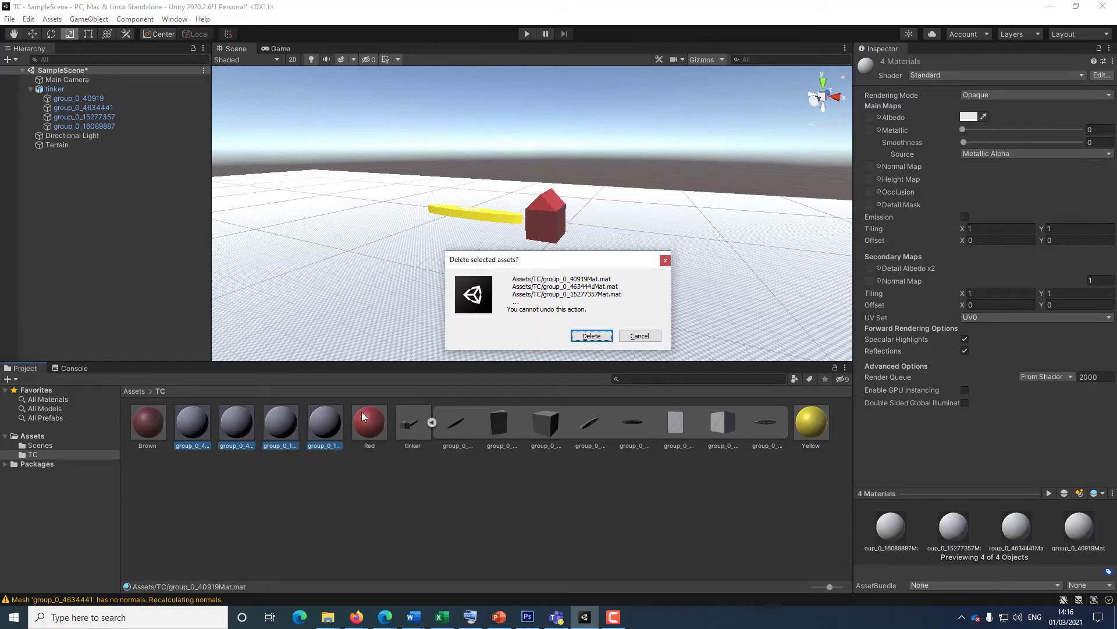
{"action": "left_click", "coordinate": [592, 341]}
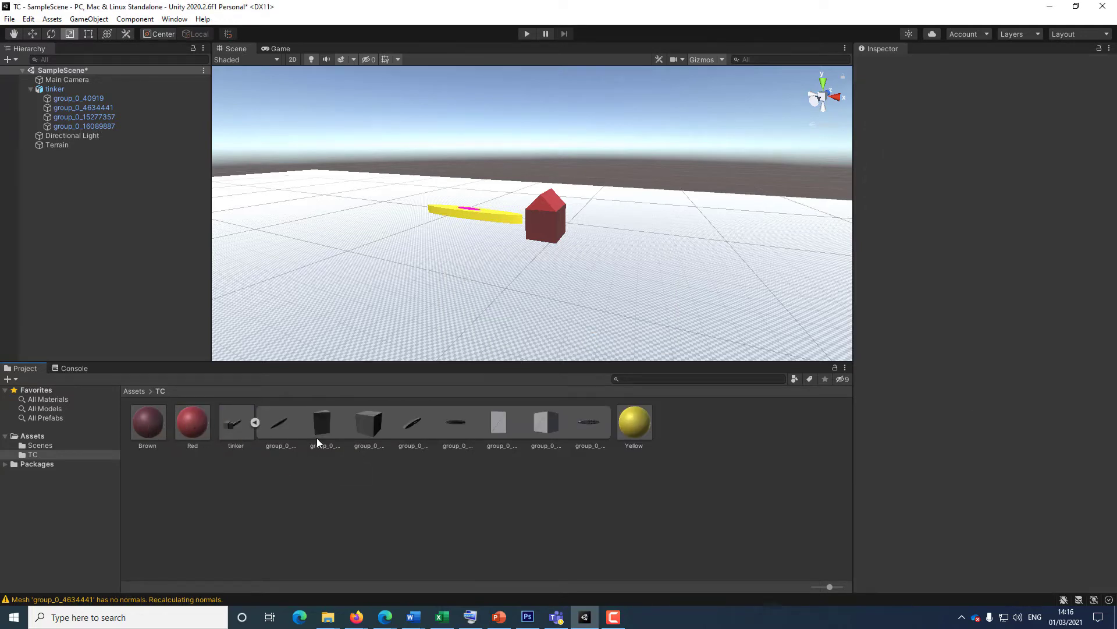
{"action": "right_click", "coordinate": [402, 425]}
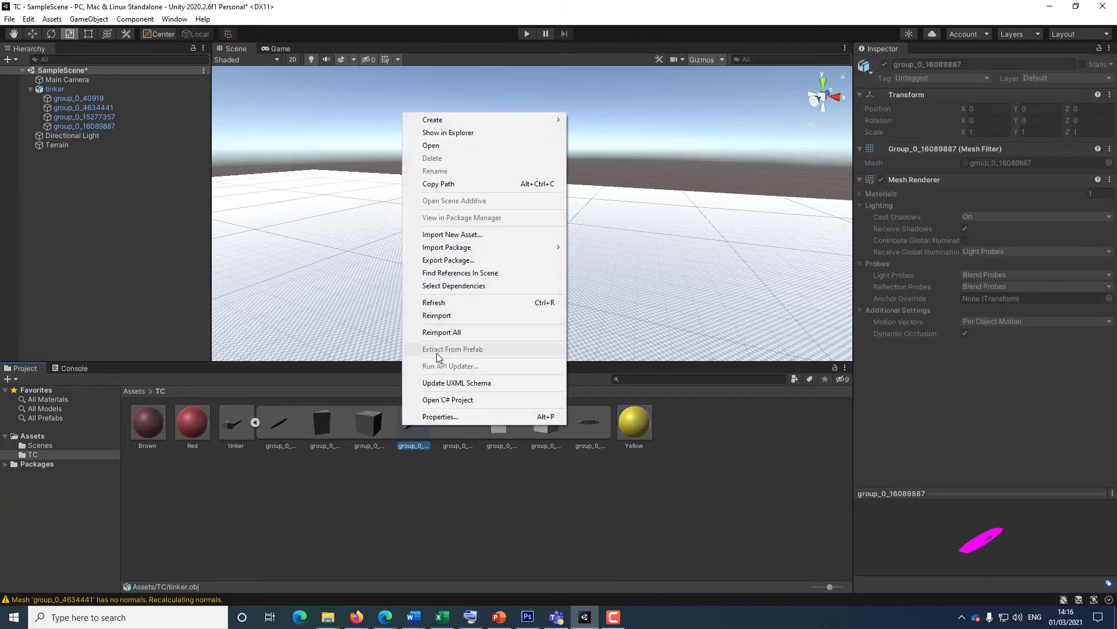
{"action": "left_click", "coordinate": [370, 432]}
{"action": "right_click", "coordinate": [371, 432]}
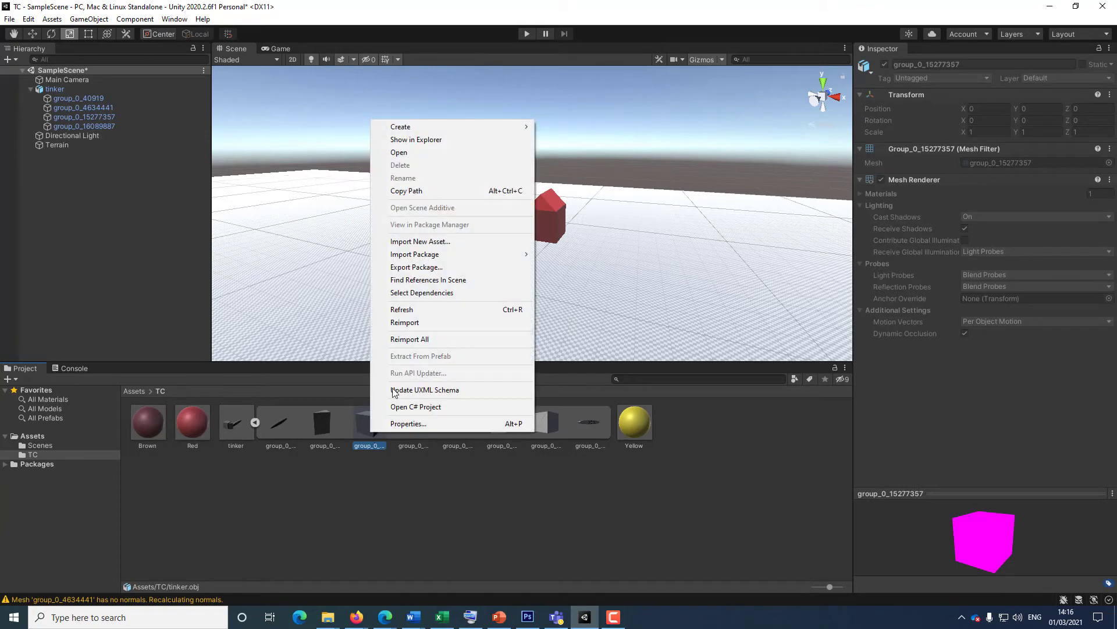
{"action": "left_click", "coordinate": [320, 484]}
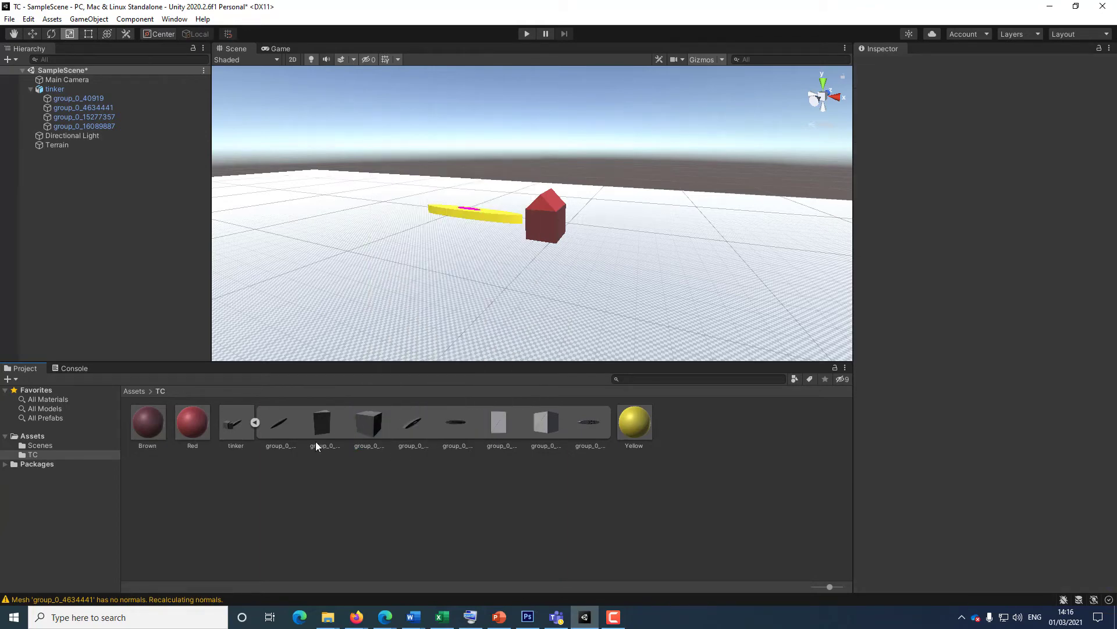
{"action": "right_click", "coordinate": [323, 424]}
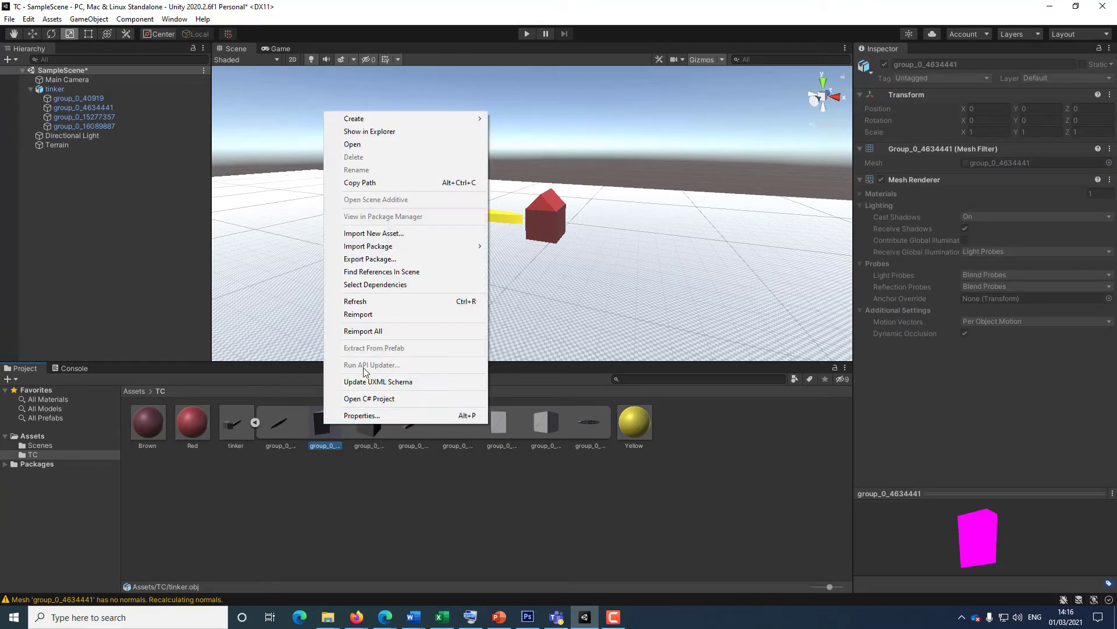
{"action": "left_click", "coordinate": [537, 515]}
{"action": "left_click", "coordinate": [75, 99]}
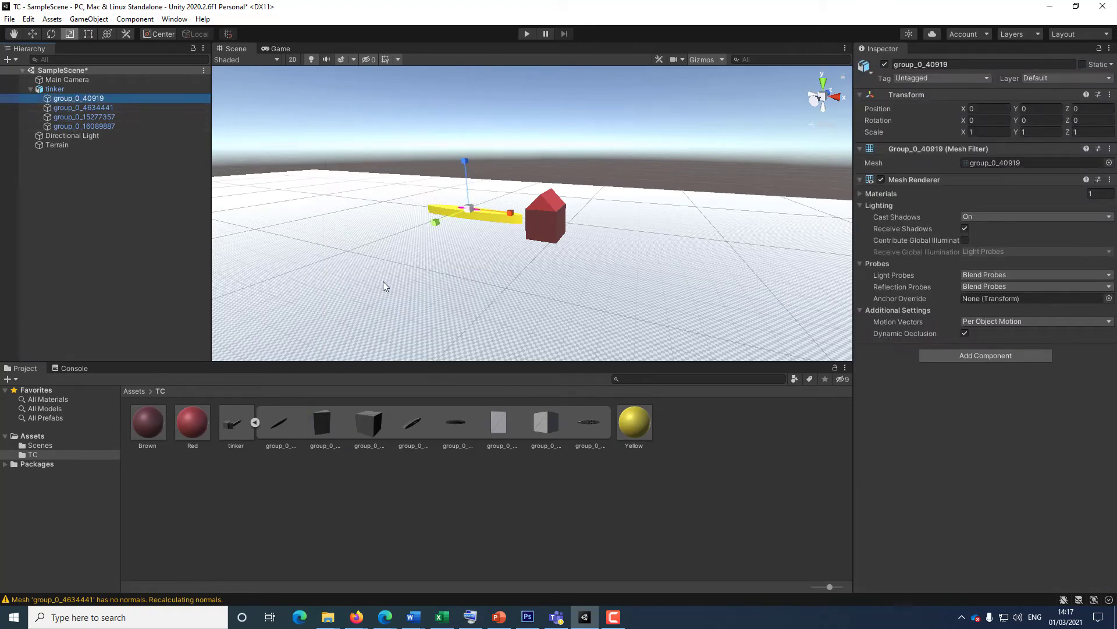
{"action": "key", "text": "Delete"}
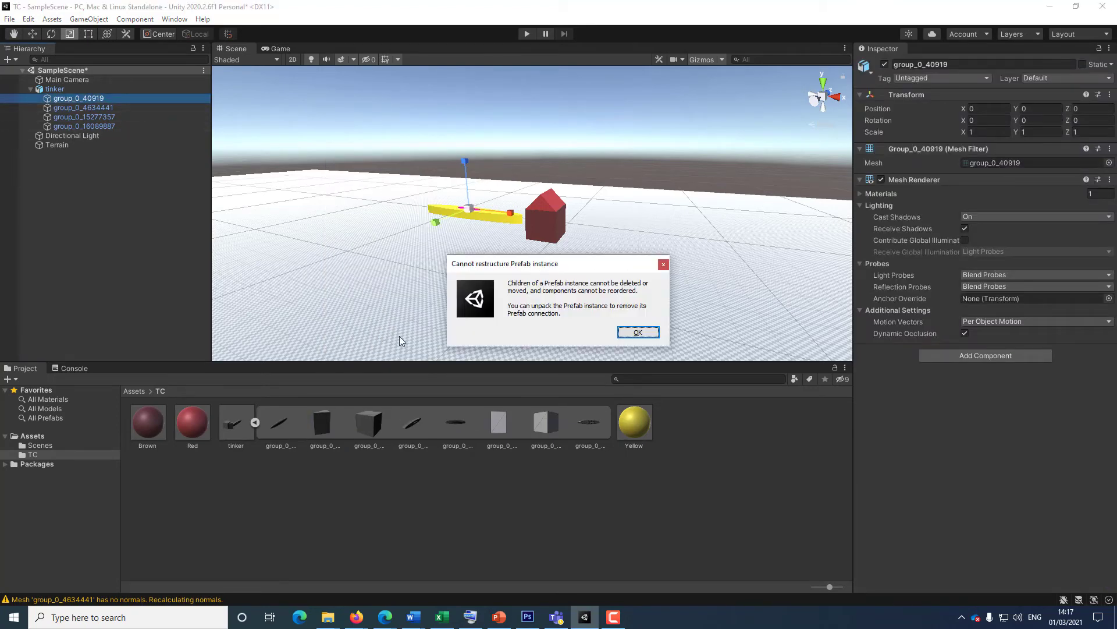
{"action": "left_click", "coordinate": [639, 333]}
{"action": "left_click", "coordinate": [99, 106]}
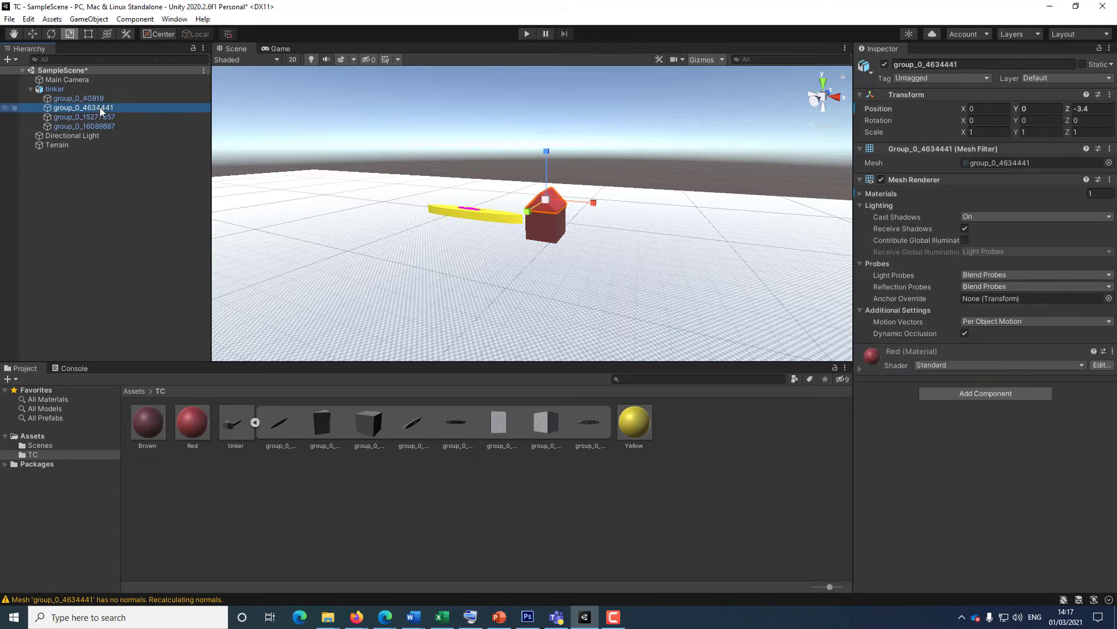
{"action": "left_click", "coordinate": [52, 90]}
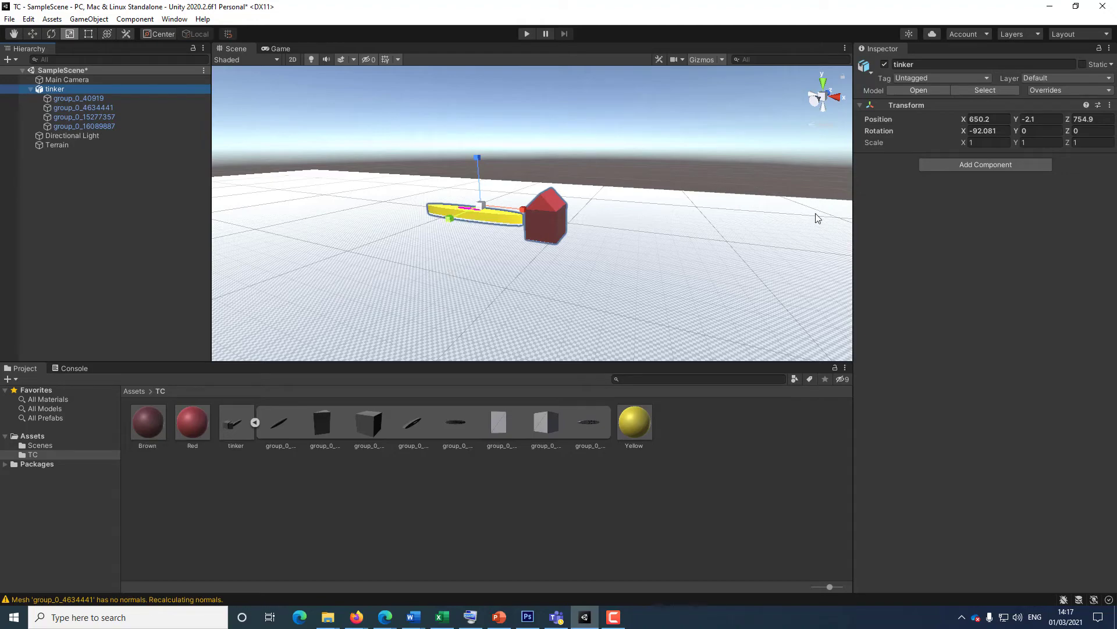
{"action": "right_click_drag", "start_coordinate": [512, 279], "coordinate": [578, 293]}
{"action": "left_click_drag", "start_coordinate": [513, 261], "coordinate": [684, 314], "text": "alt"}
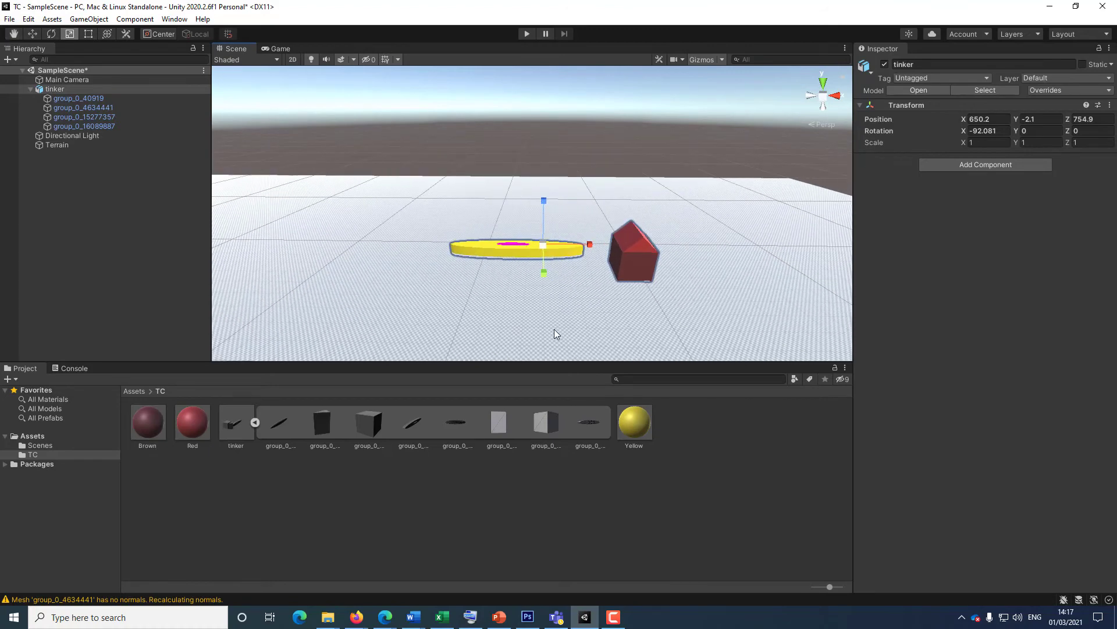
{"action": "left_click_drag", "start_coordinate": [554, 298], "coordinate": [559, 245], "text": "alt"}
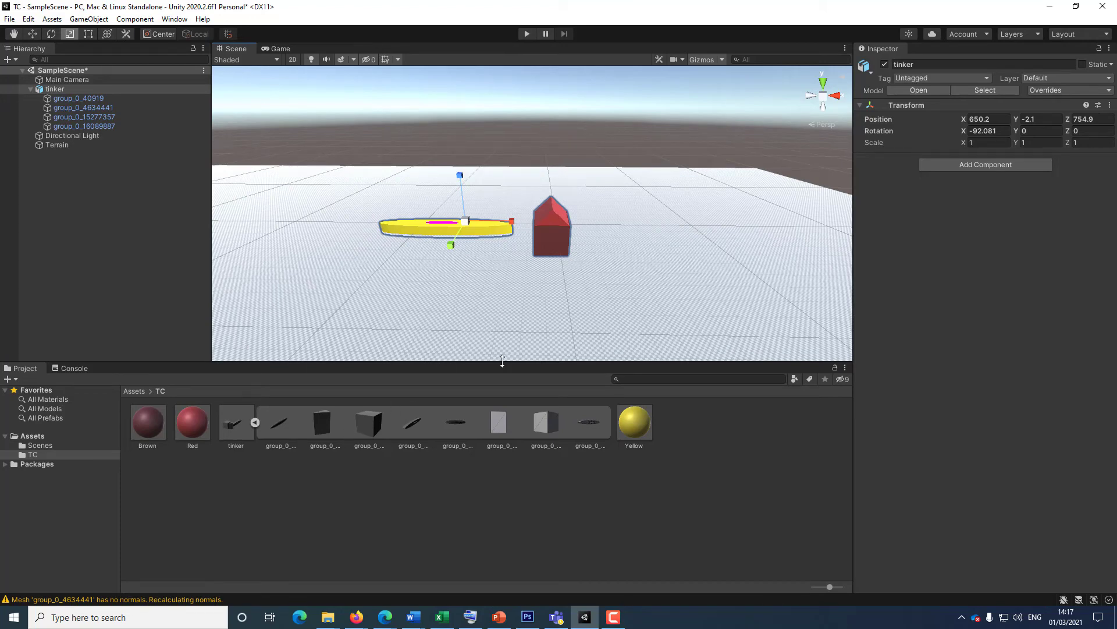
- Switch to File Explorer and go to the Downloads folder
{"action": "left_click", "coordinate": [319, 619]}
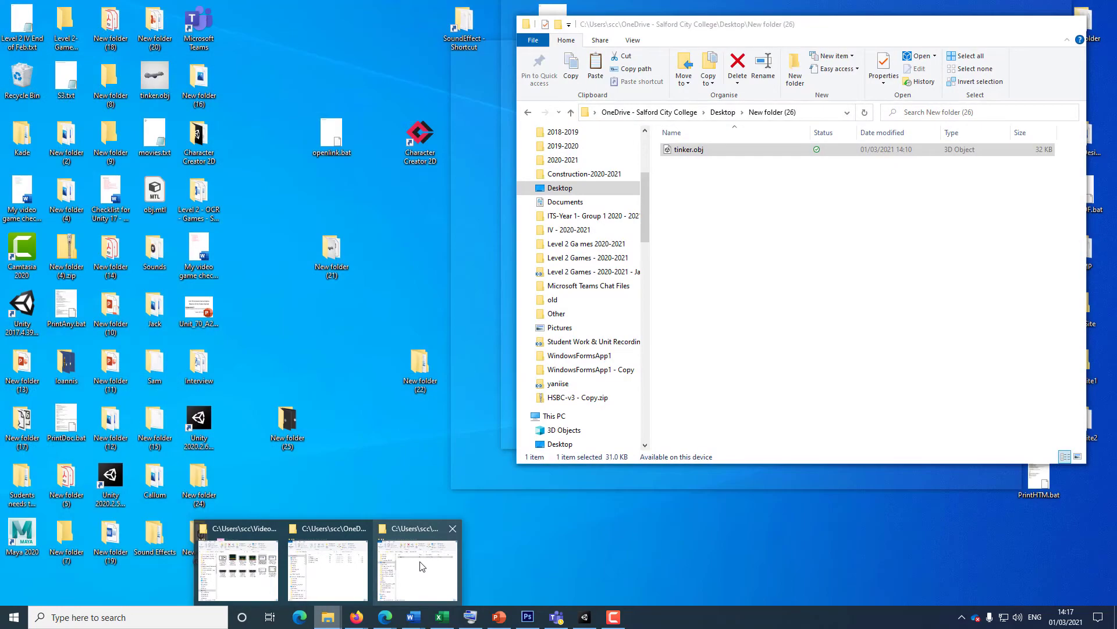
{"action": "left_click", "coordinate": [422, 566]}
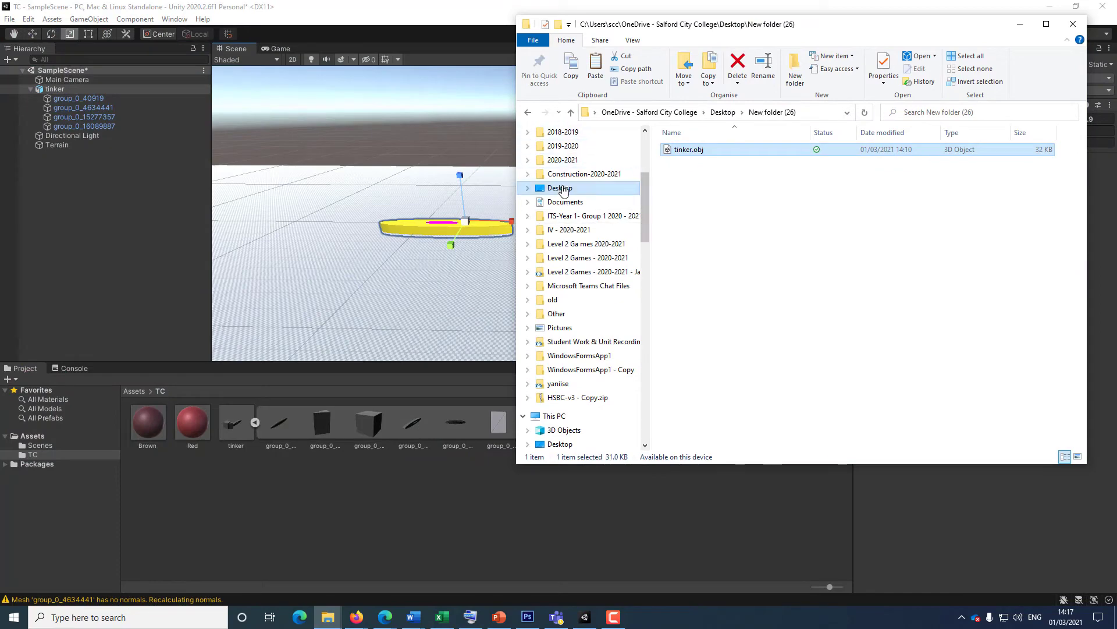
{"action": "scroll", "coordinate": [569, 185], "scroll_direction": "up", "scroll_amount": 2}
{"action": "scroll", "coordinate": [570, 185], "scroll_direction": "up", "scroll_amount": 3}
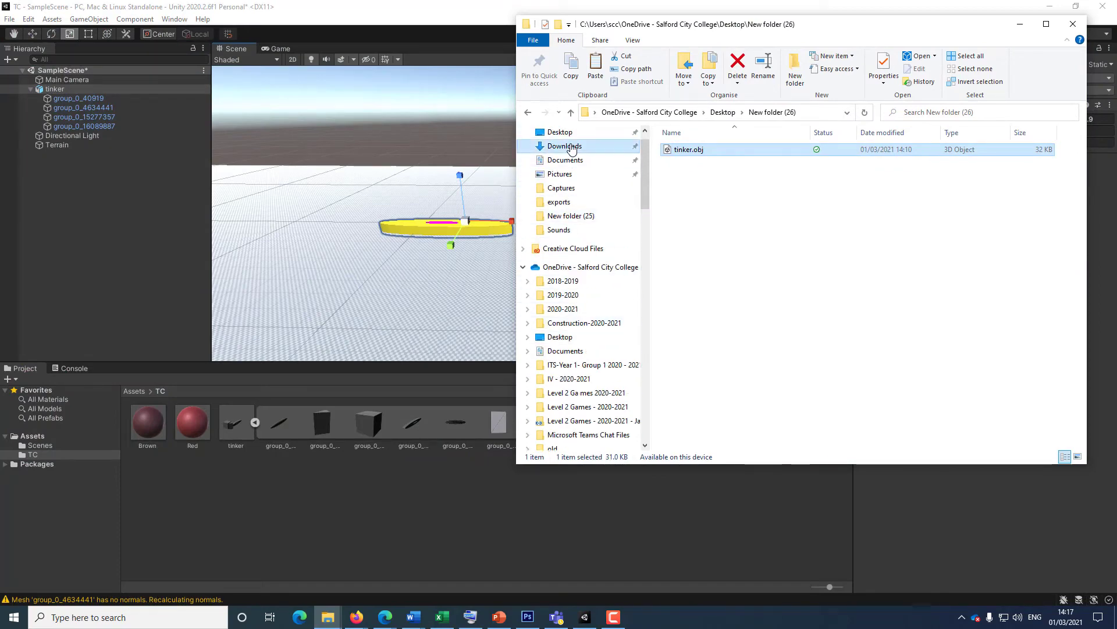
{"action": "left_click", "coordinate": [566, 145]}
- Import New Project (3).png into Unity's TC folder and try it on the red house
{"action": "left_click_drag", "start_coordinate": [748, 180], "coordinate": [347, 519]}
{"action": "left_click", "coordinate": [376, 525]}
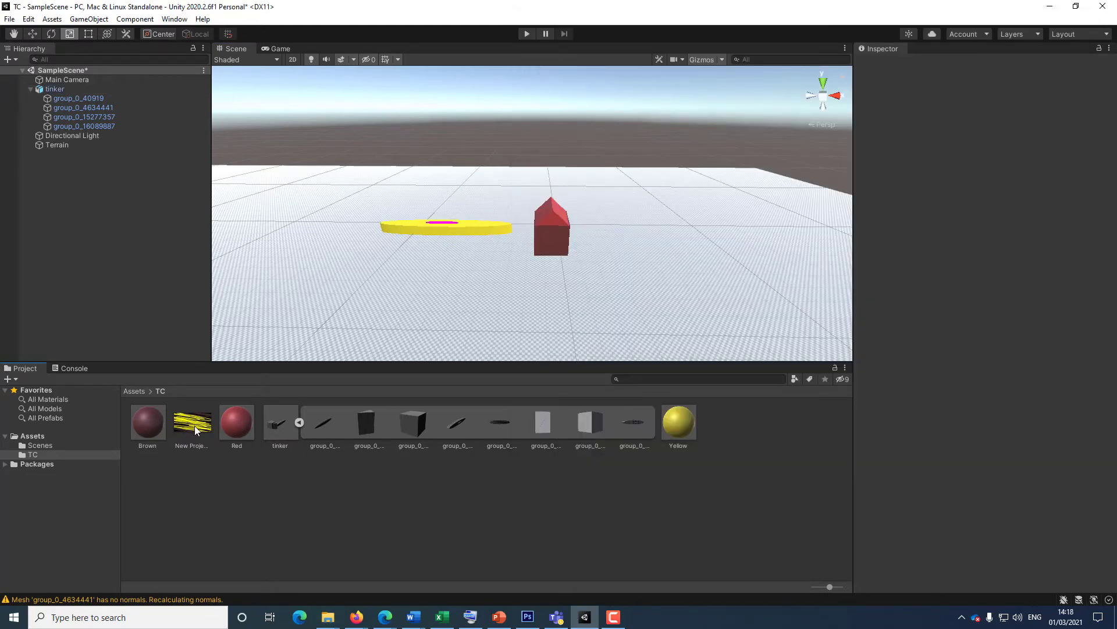
{"action": "left_click_drag", "start_coordinate": [195, 425], "coordinate": [545, 240]}
- Put the New Project texture in Brown's Albedo, remove it, then open the Hierarchy create list
{"action": "left_click", "coordinate": [133, 429]}
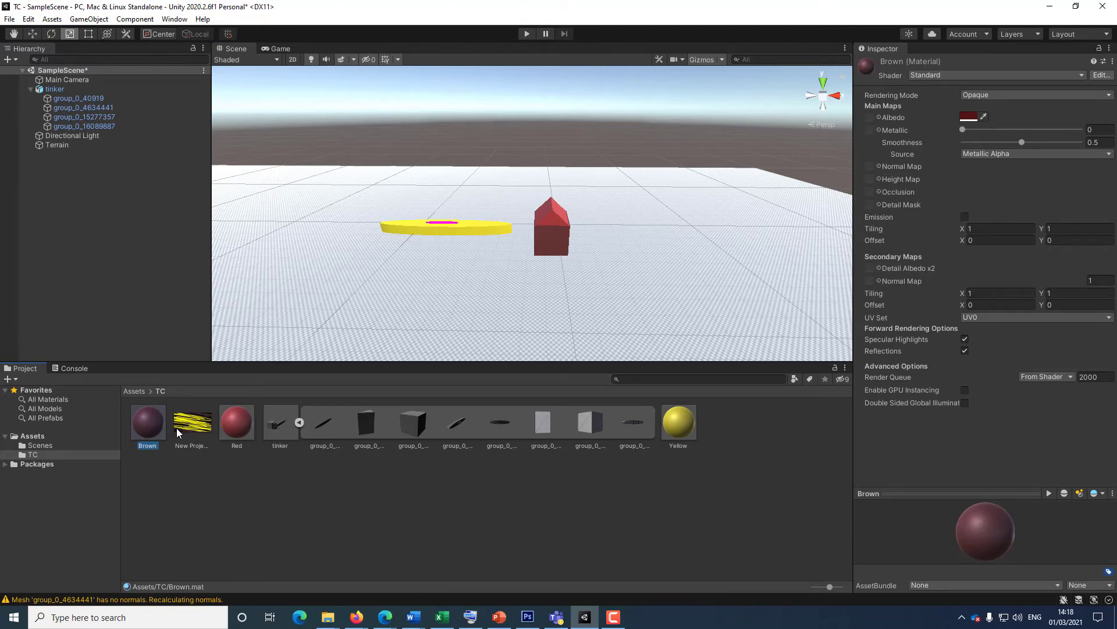
{"action": "left_click_drag", "start_coordinate": [189, 431], "coordinate": [872, 115]}
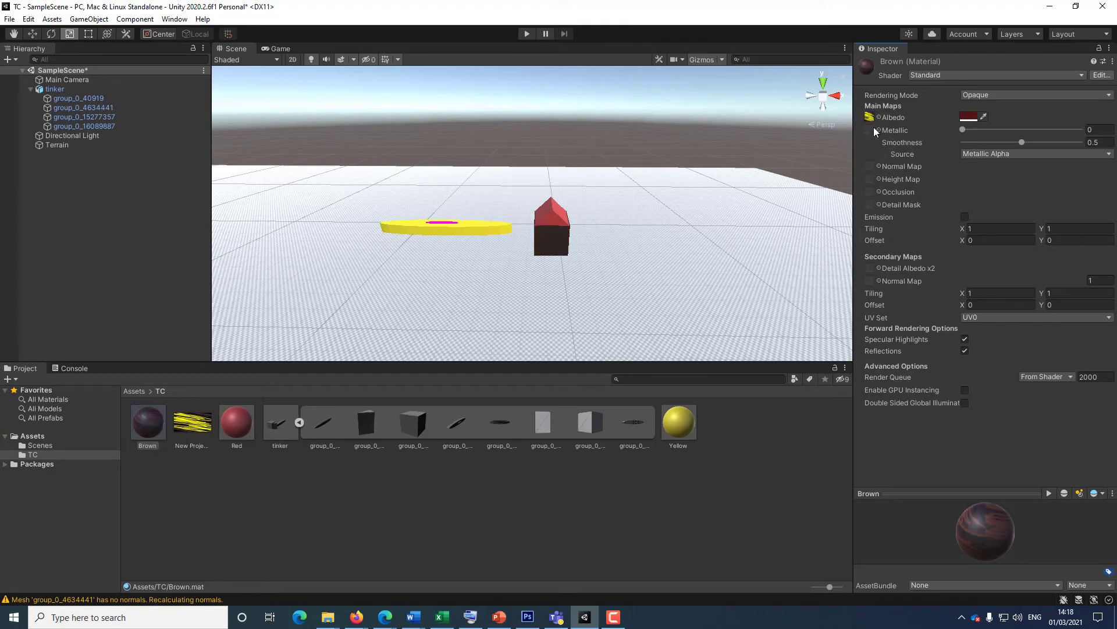
{"action": "left_click", "coordinate": [869, 119]}
{"action": "key", "text": "Delete"}
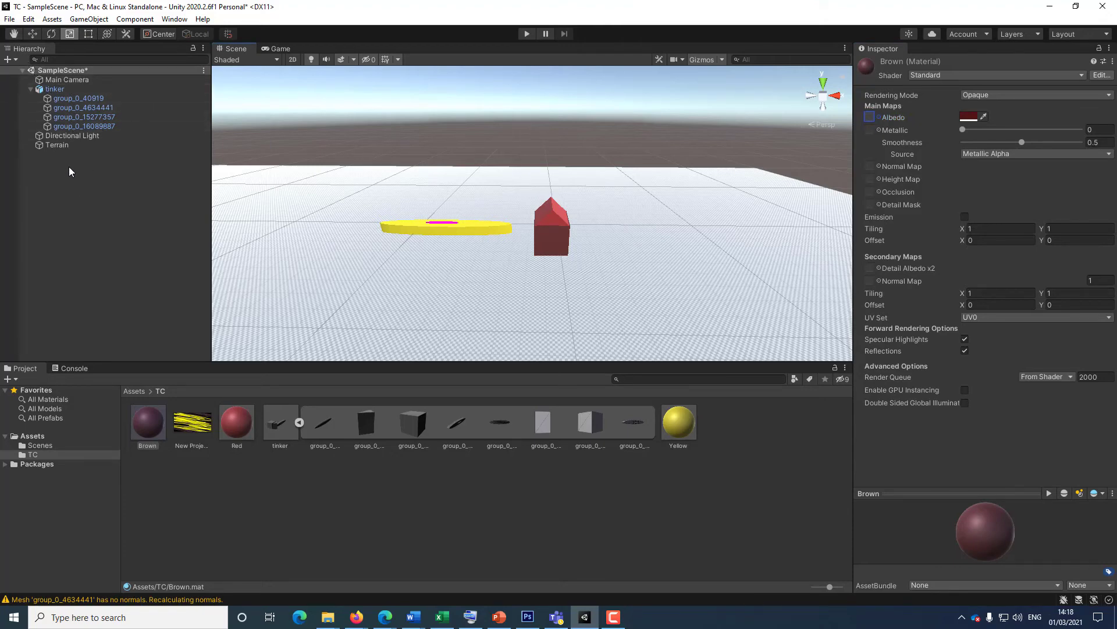
{"action": "left_click", "coordinate": [8, 59]}
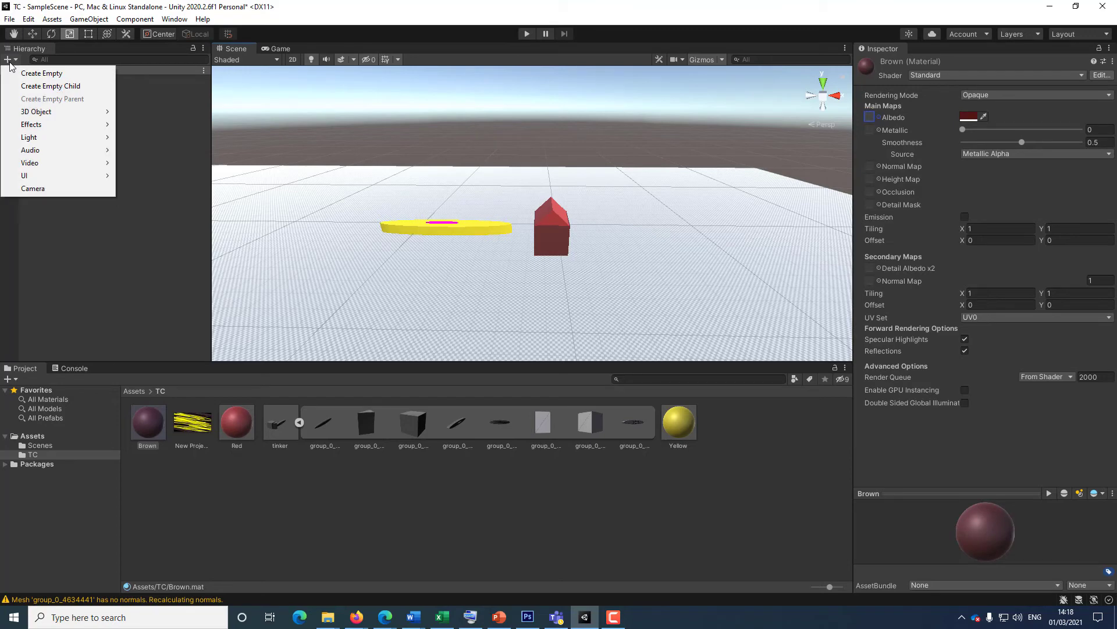
{"action": "mouse_move", "coordinate": [89, 118]}
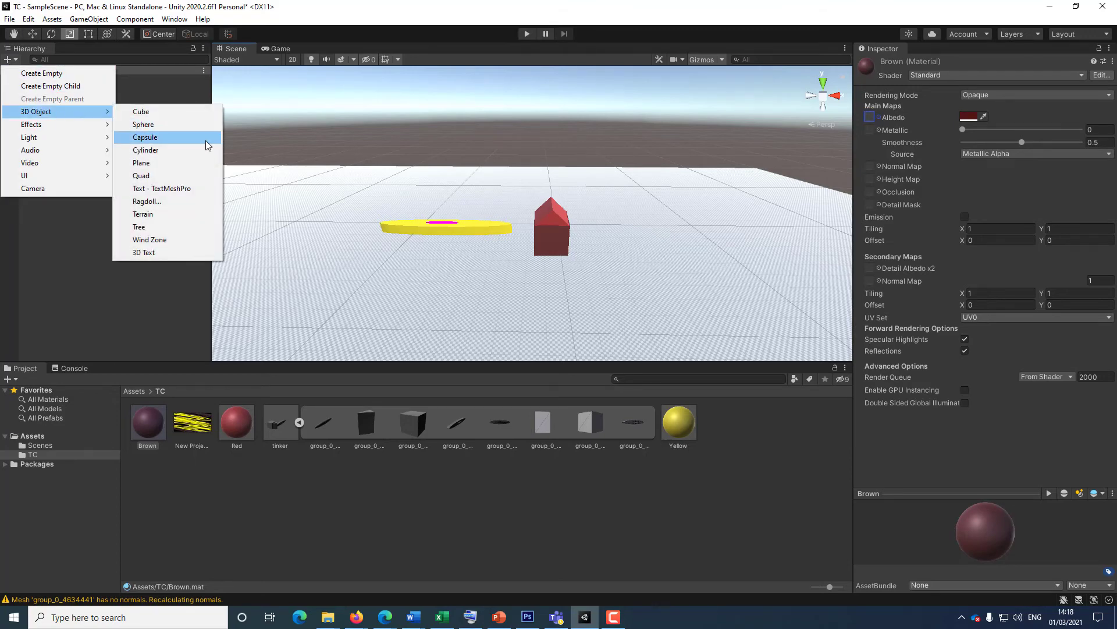
- Add a cube and scale it to roughly 33.1 × 23.3 × 4.5
{"action": "left_click", "coordinate": [156, 108]}
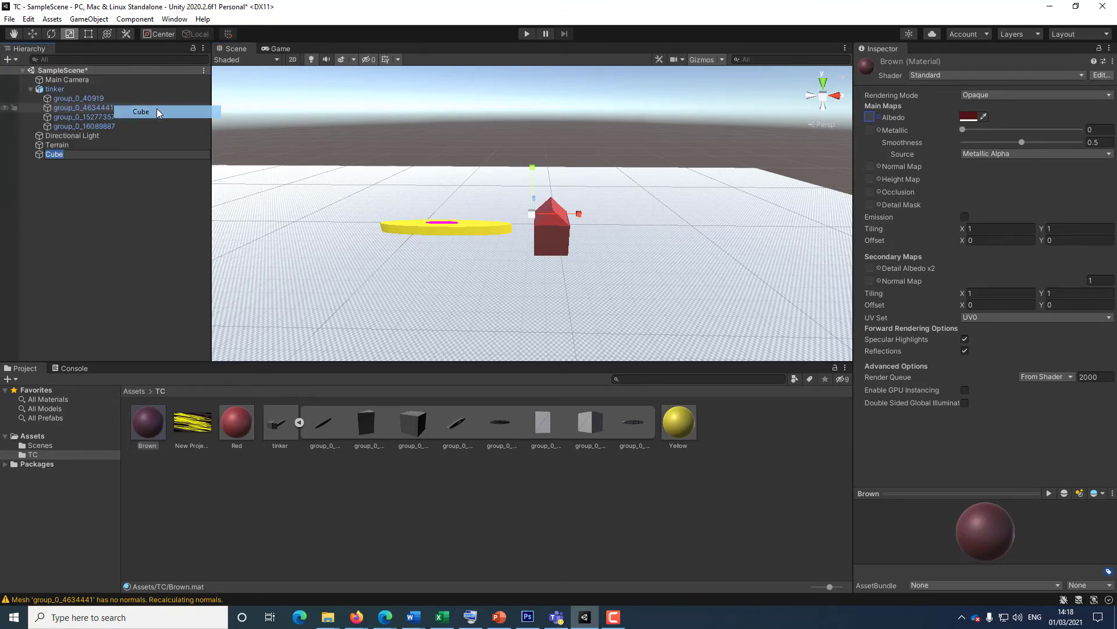
{"action": "left_click_drag", "start_coordinate": [533, 217], "coordinate": [734, 263]}
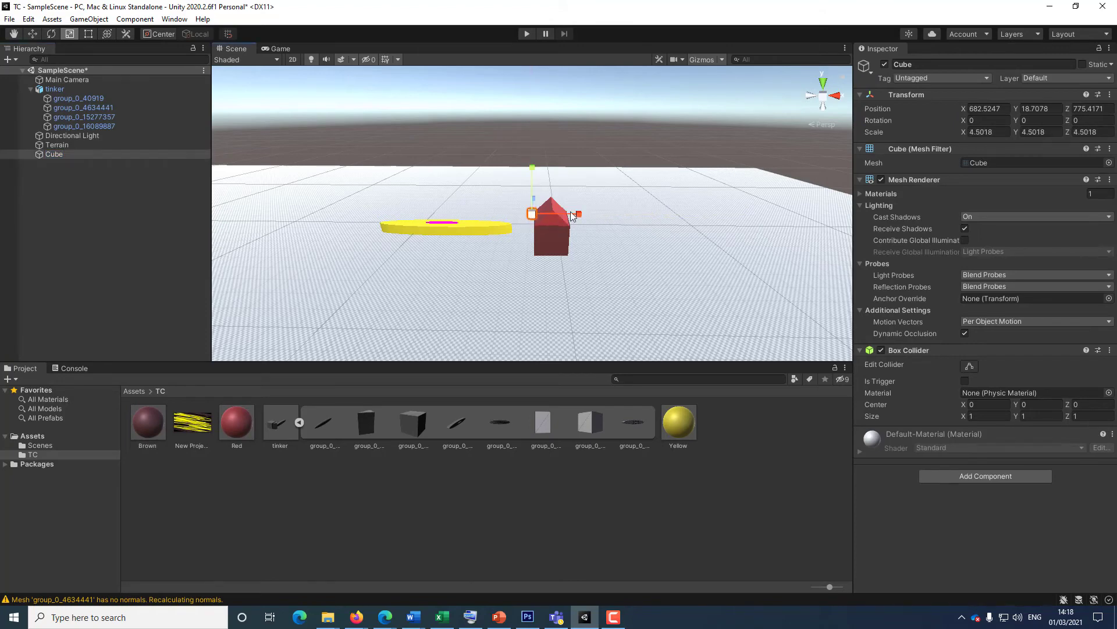
{"action": "left_click_drag", "start_coordinate": [576, 212], "coordinate": [641, 214]}
{"action": "left_click_drag", "start_coordinate": [532, 167], "coordinate": [549, 23]}
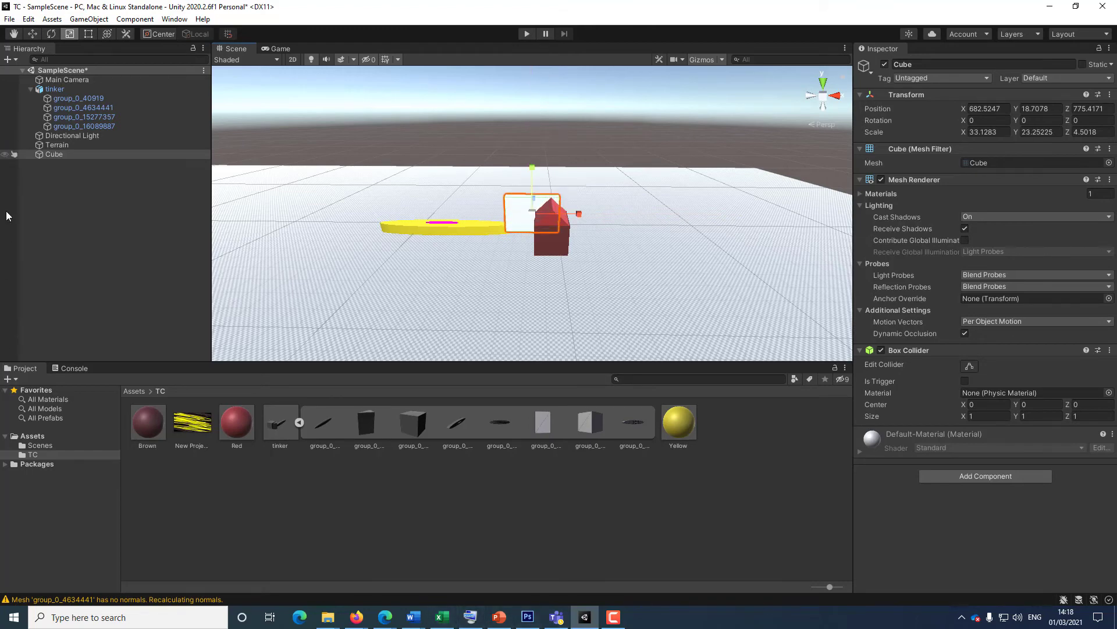
- Move the cube to X 760.3, Z 702.6, front-right of the red house
{"action": "left_click", "coordinate": [32, 34]}
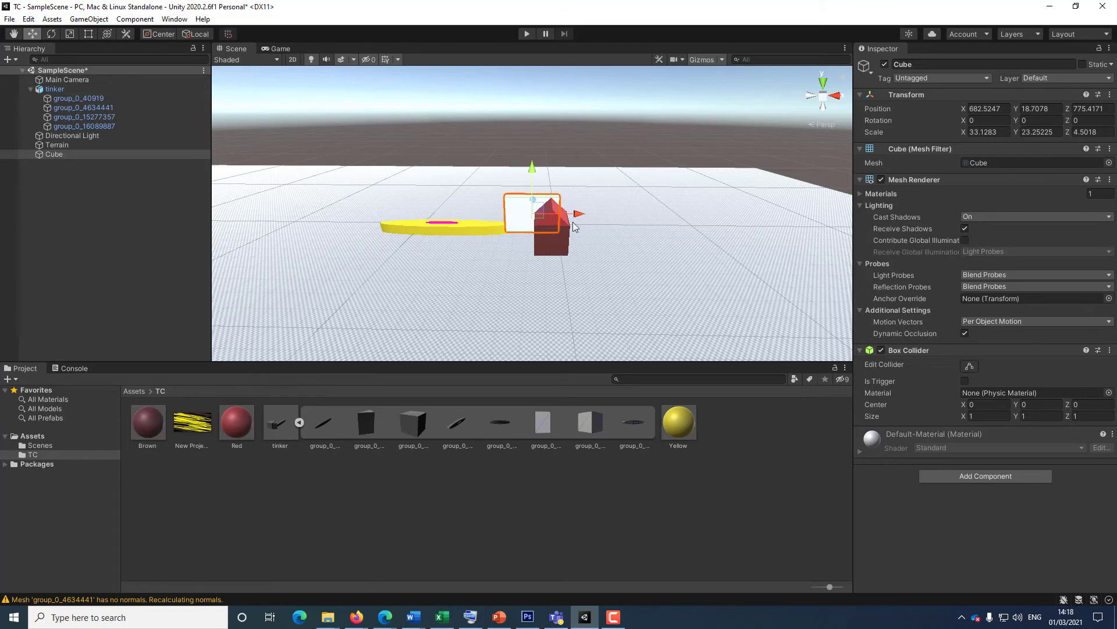
{"action": "left_click_drag", "start_coordinate": [582, 216], "coordinate": [696, 273]}
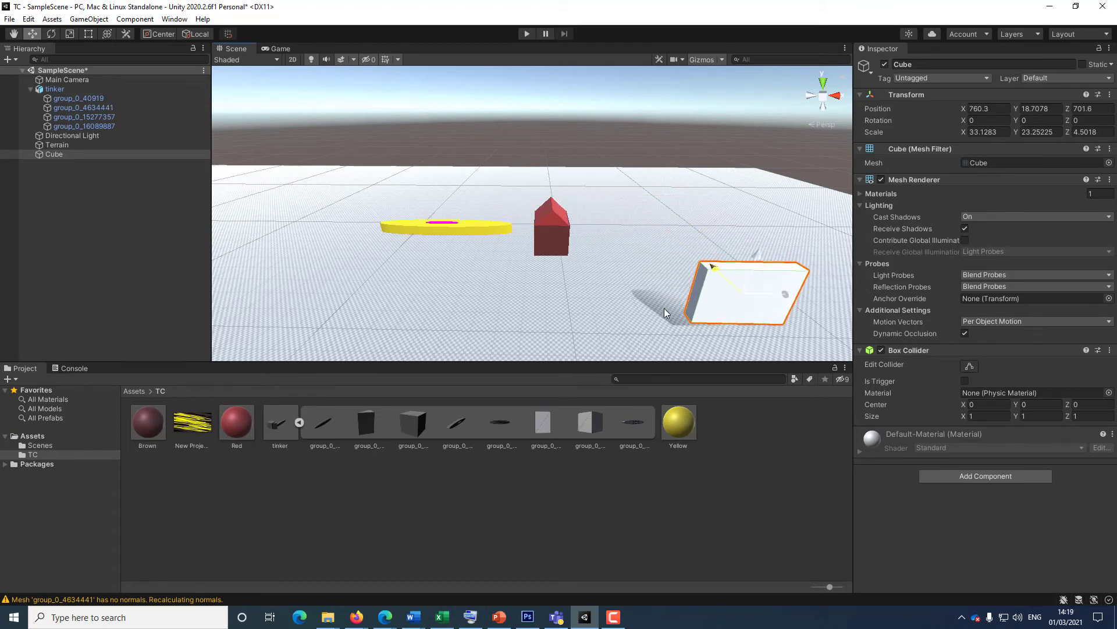
{"action": "left_click", "coordinate": [665, 308]}
{"action": "left_click", "coordinate": [714, 312]}
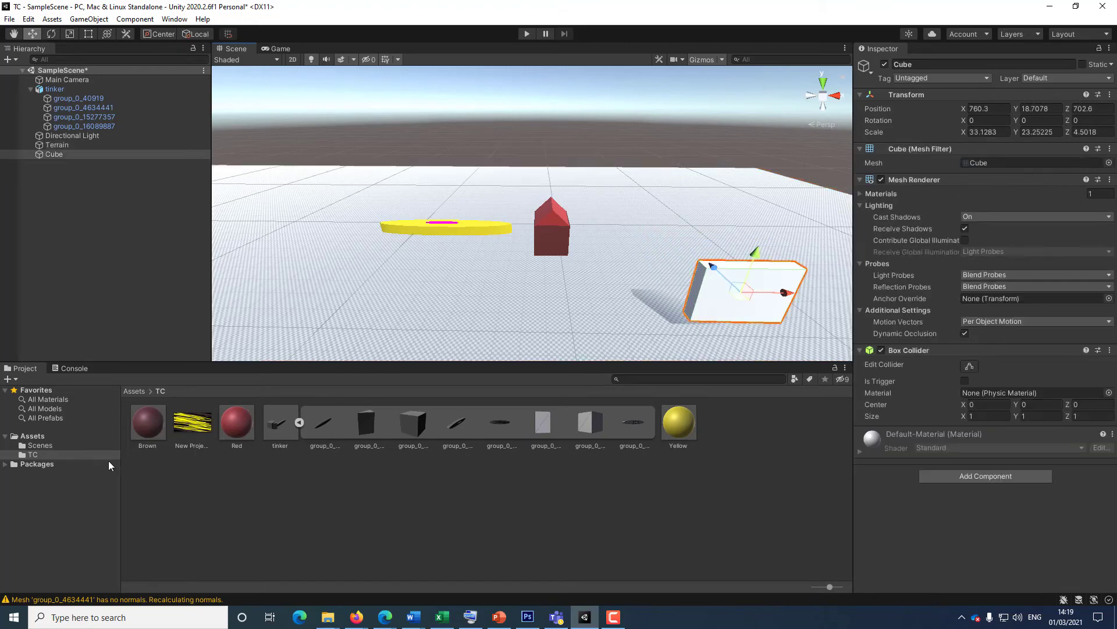
{"action": "left_click", "coordinate": [156, 427]}
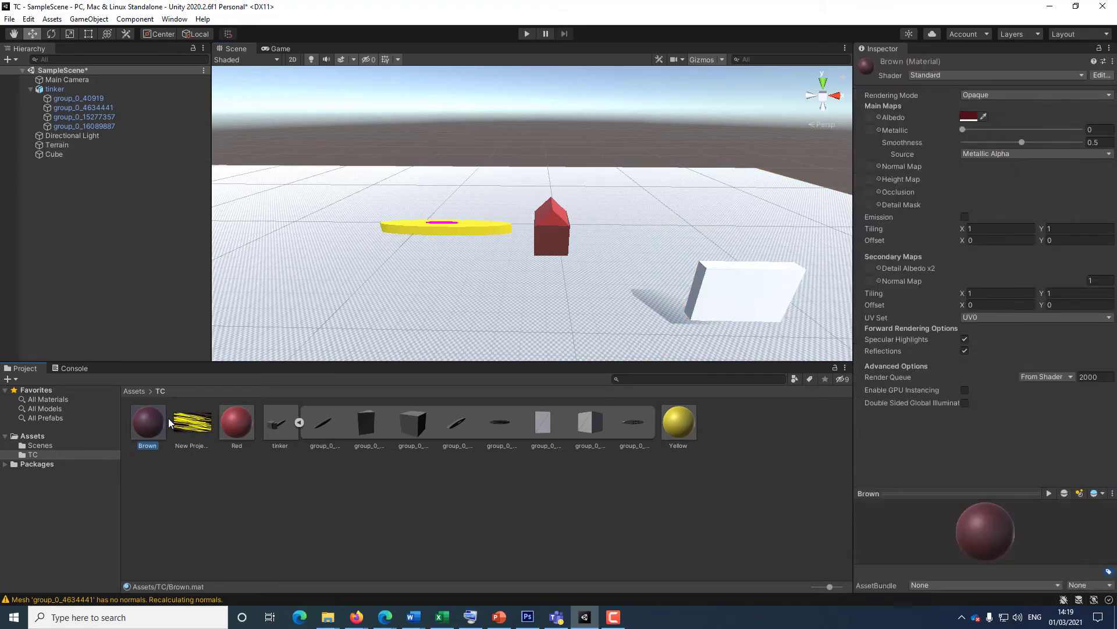
- Set the wood texture as Brown's Albedo and apply Brown to the cube
{"action": "left_click_drag", "start_coordinate": [198, 428], "coordinate": [870, 118]}
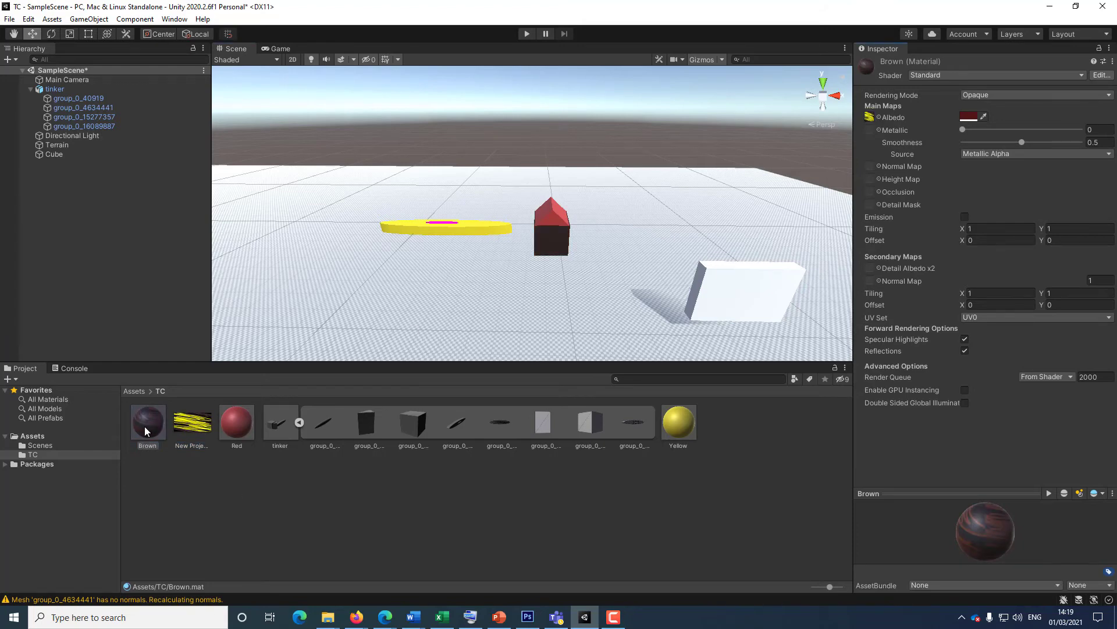
{"action": "left_click_drag", "start_coordinate": [144, 426], "coordinate": [617, 320]}
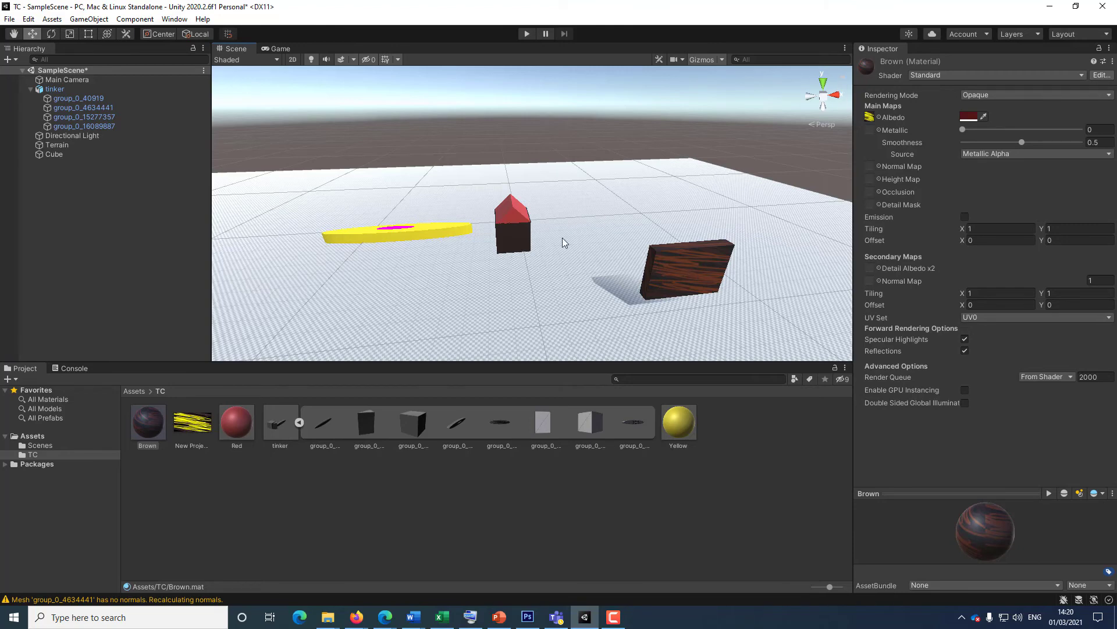
{"action": "left_click_drag", "start_coordinate": [152, 430], "coordinate": [319, 300]}
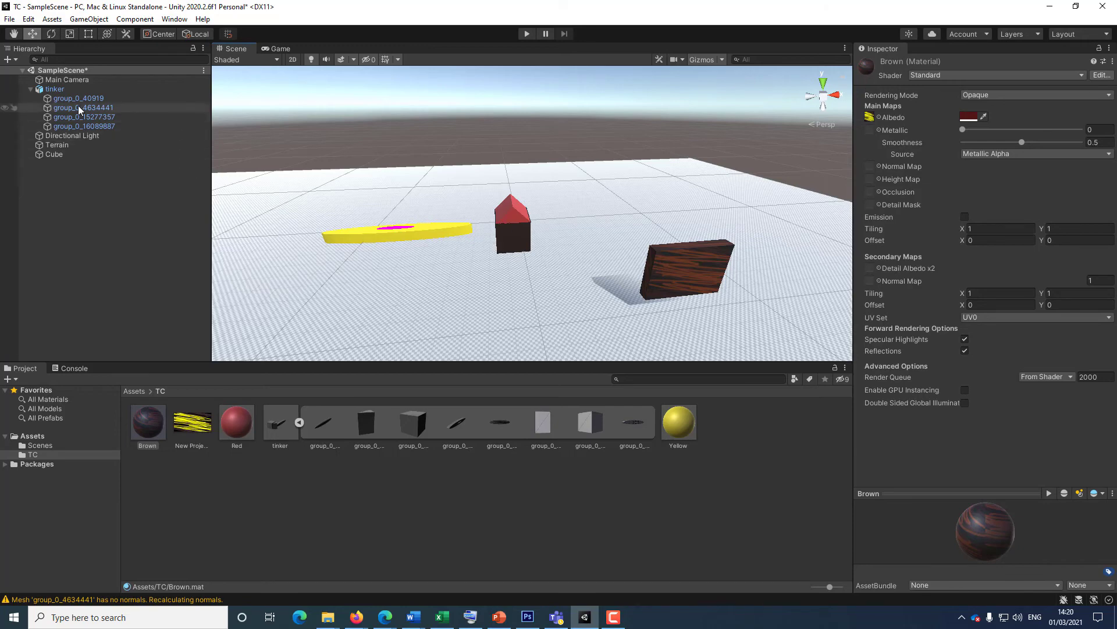
- Rename the tinker model to House1 in the Hierarchy and select it
{"action": "left_click", "coordinate": [64, 89]}
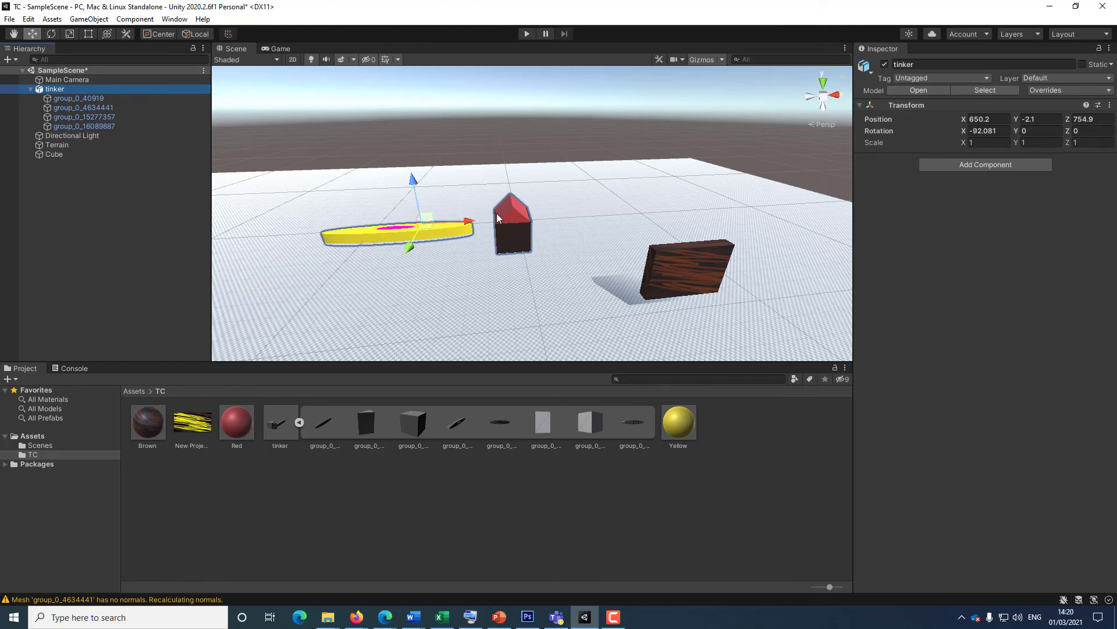
{"action": "left_click", "coordinate": [30, 89]}
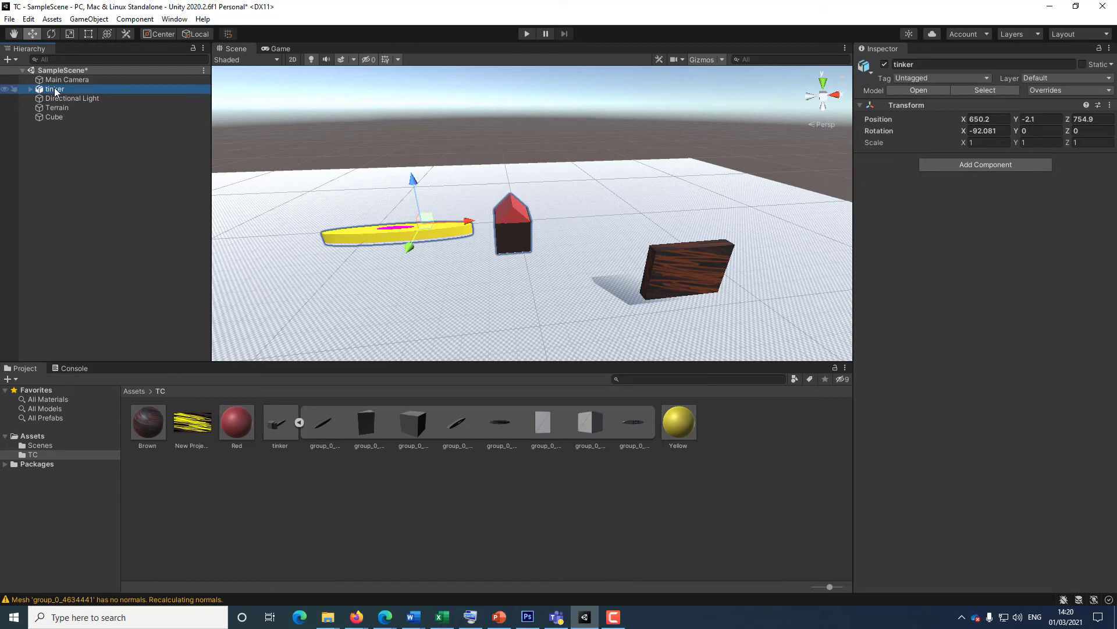
{"action": "left_click", "coordinate": [60, 90]}
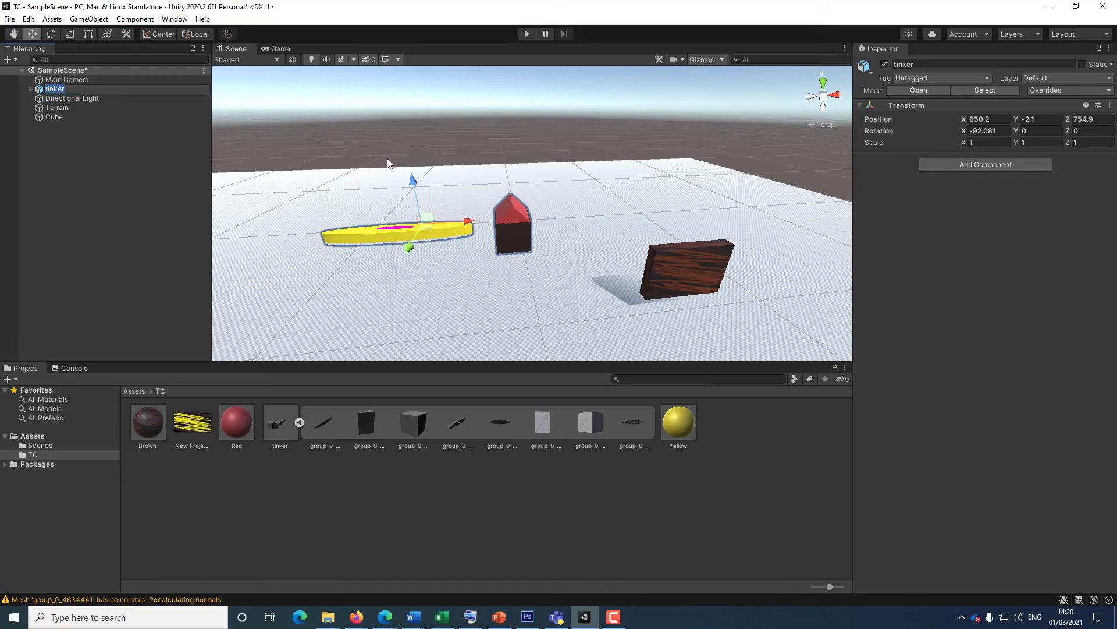
{"action": "type", "text": "House1"}
{"action": "left_click", "coordinate": [88, 125]}
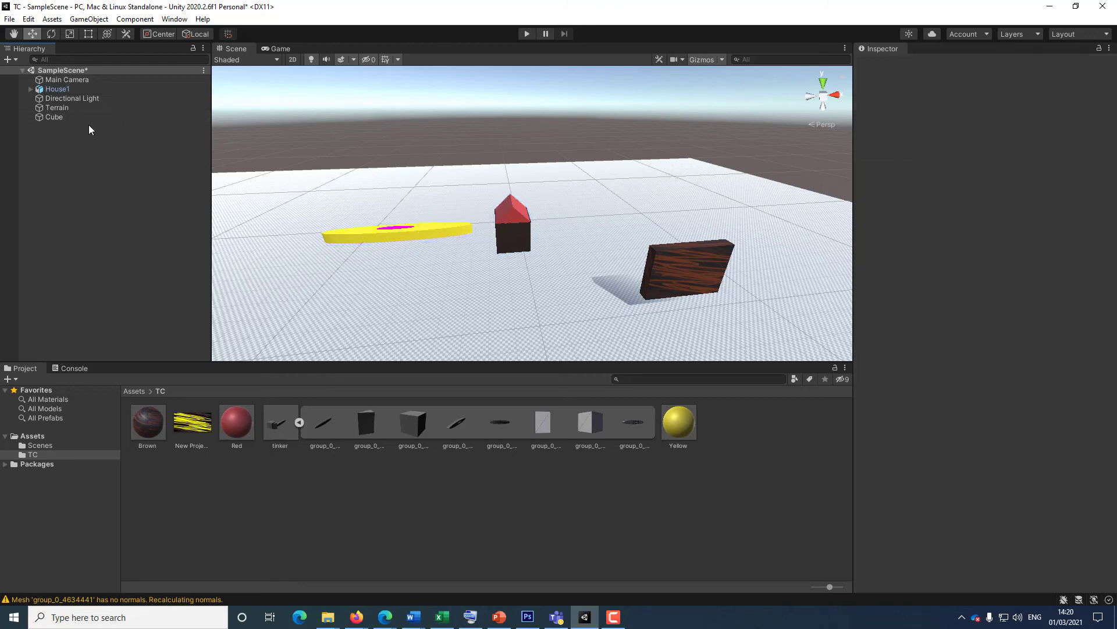
{"action": "left_click", "coordinate": [52, 88]}
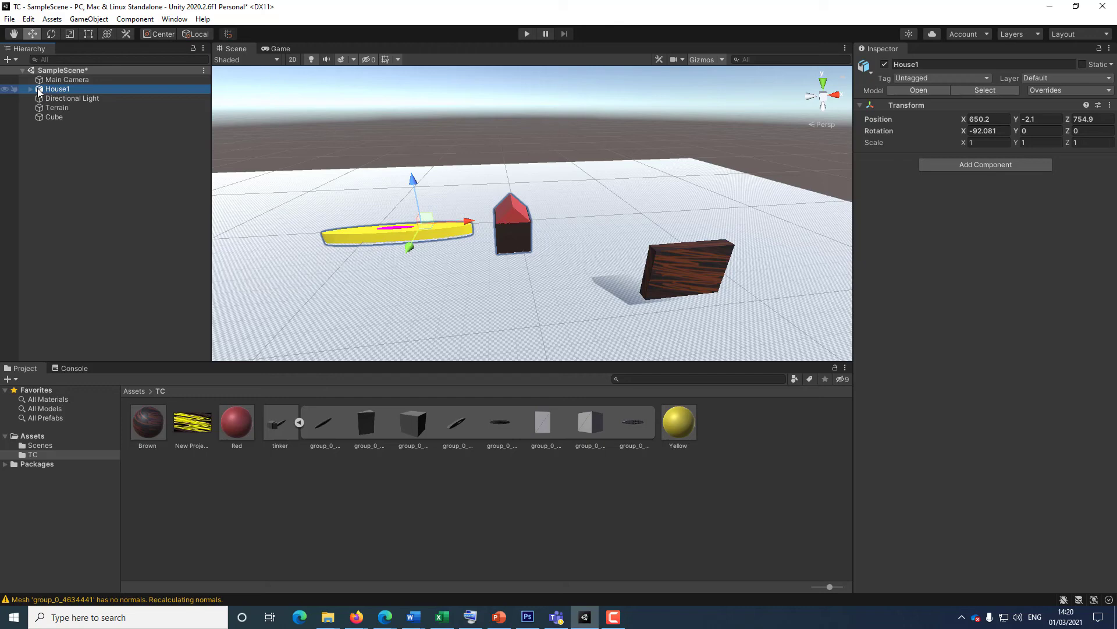
- Duplicate House1 with Ctrl+D into House1 (1) through House1 (13), then select House1 (13)
{"action": "key", "text": "ctrl+d"}
{"action": "key", "text": "ctrl+d"}
{"action": "key", "text": "ctrl+d"}
{"action": "key", "text": "ctrl+d"}
{"action": "key", "text": "ctrl+d"}
{"action": "key", "text": "ctrl+d"}
{"action": "key", "text": "ctrl+d"}
{"action": "key", "text": "ctrl+d"}
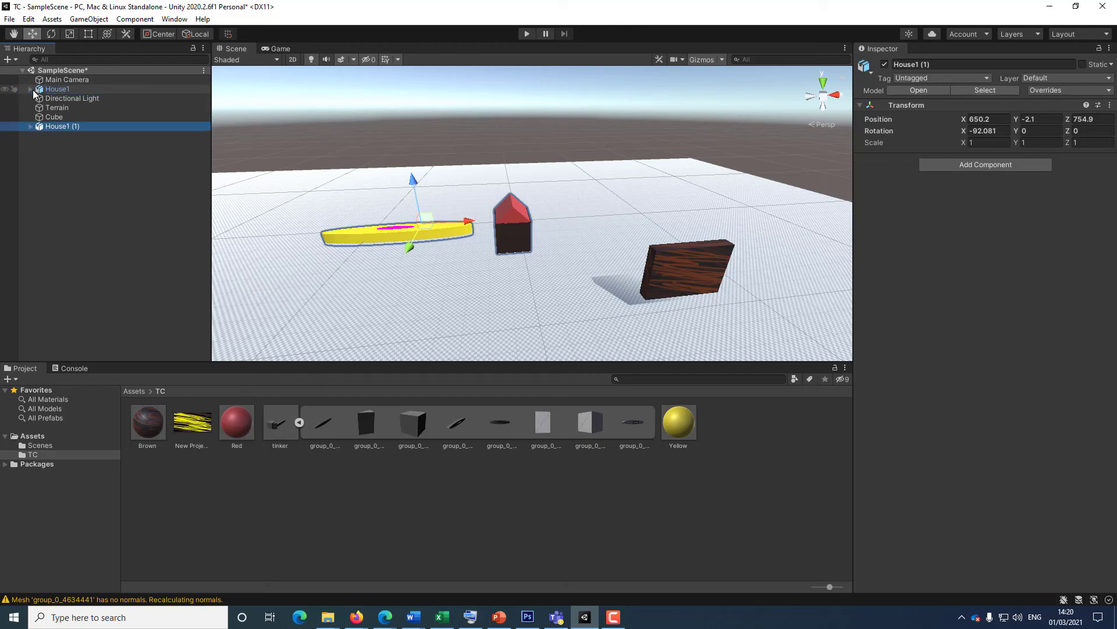
{"action": "key", "text": "ctrl+d"}
{"action": "key", "text": "ctrl+d"}
{"action": "key", "text": "ctrl+d"}
{"action": "key", "text": "ctrl+d"}
{"action": "key", "text": "ctrl+d"}
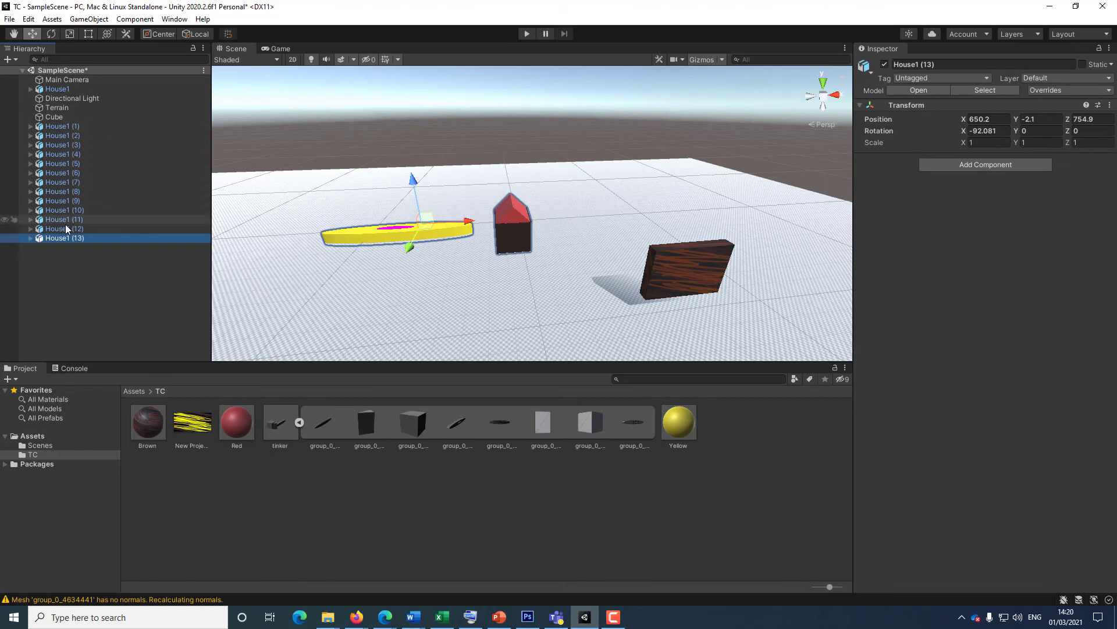
{"action": "left_click", "coordinate": [524, 232]}
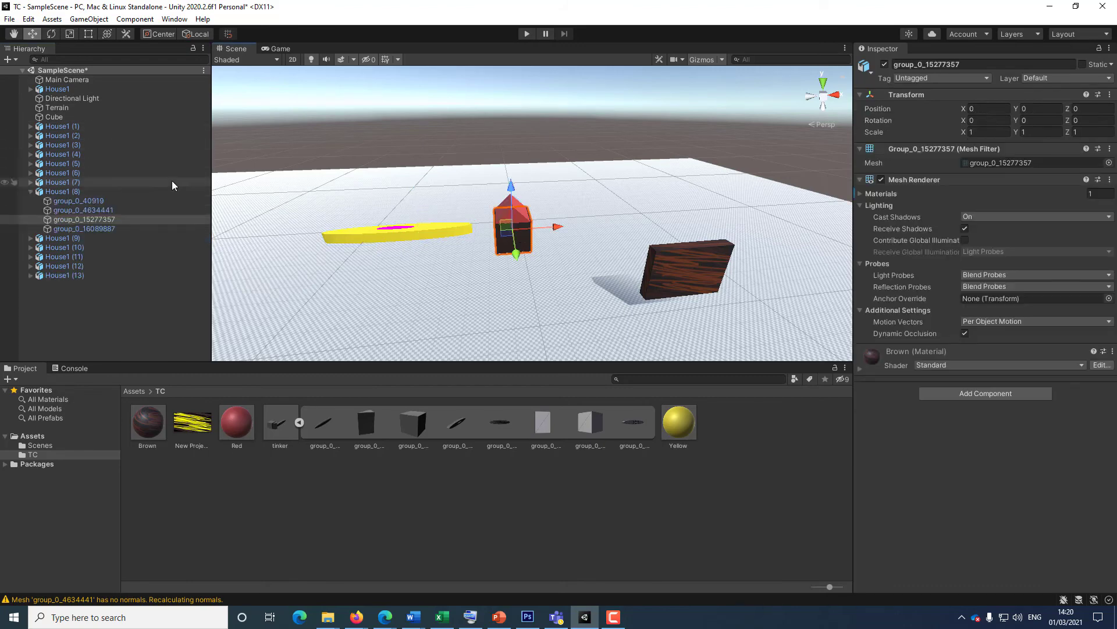
{"action": "left_click", "coordinate": [34, 198]}
{"action": "left_click", "coordinate": [33, 191]}
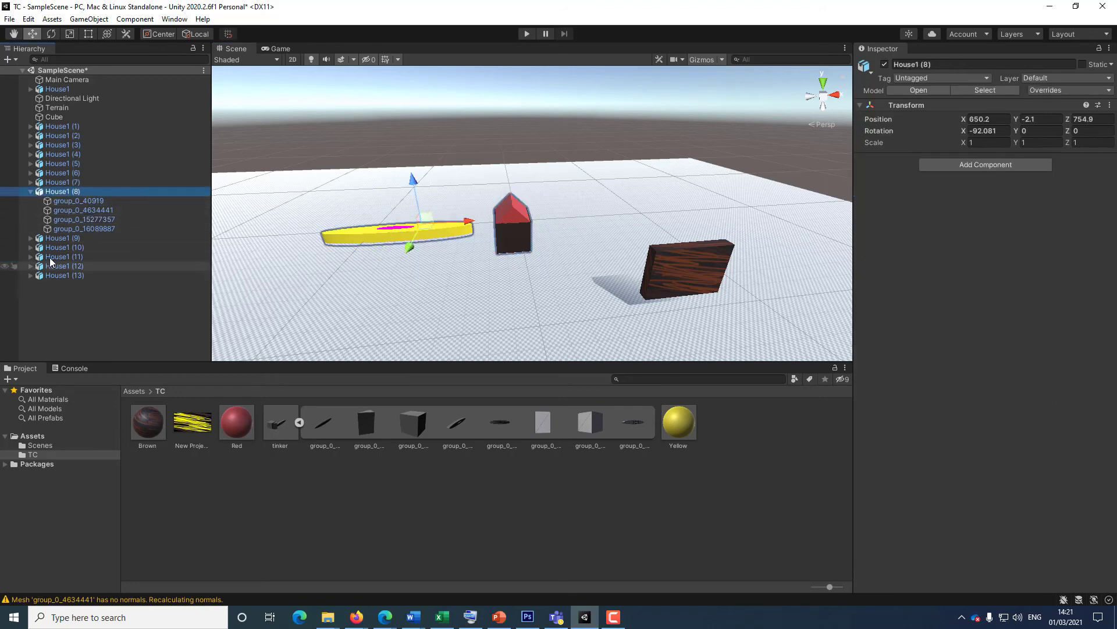
{"action": "left_click", "coordinate": [31, 191]}
{"action": "left_click", "coordinate": [51, 237]}
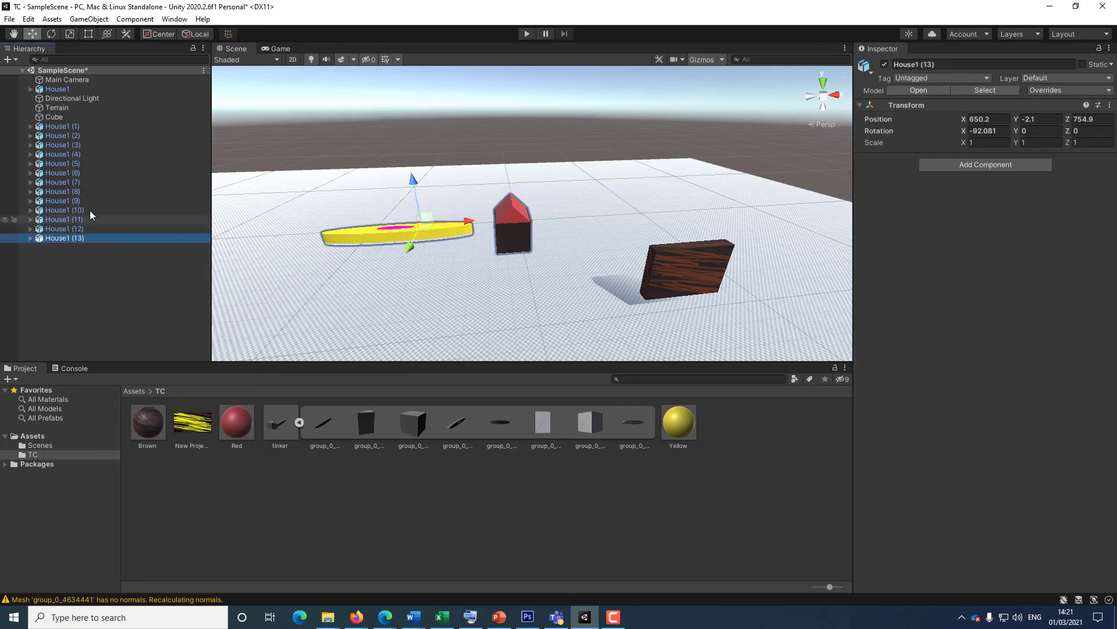
- Move House1 (13), (12), (11) and (8) forward along the terrain
{"action": "left_click_drag", "start_coordinate": [409, 250], "coordinate": [400, 294]}
{"action": "scroll", "coordinate": [402, 296], "scroll_direction": "down", "scroll_amount": 10}
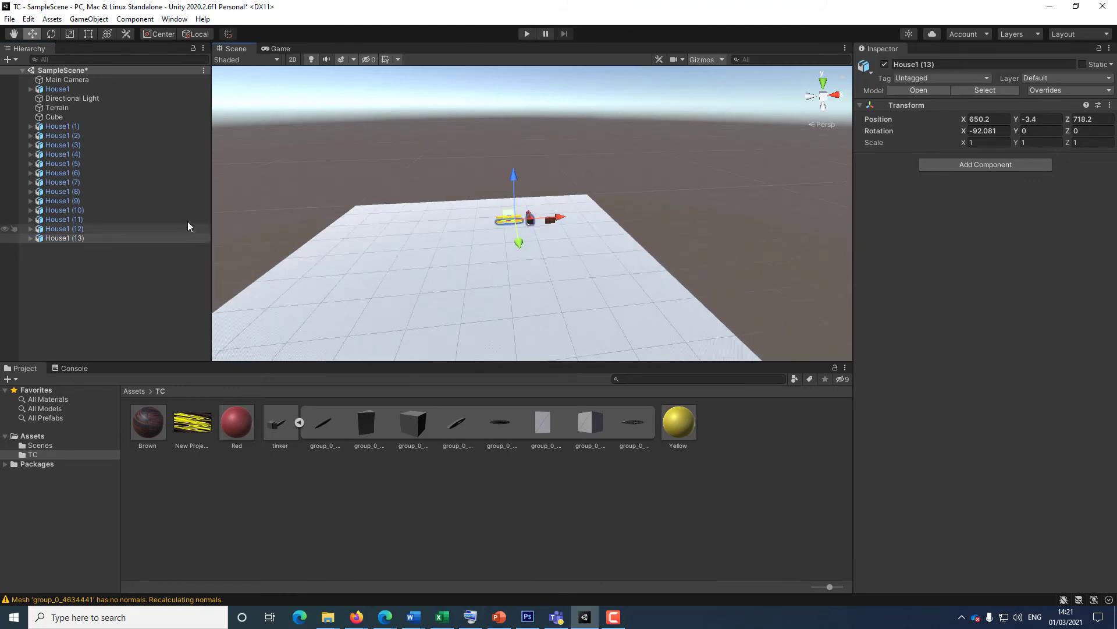
{"action": "left_click", "coordinate": [92, 228]}
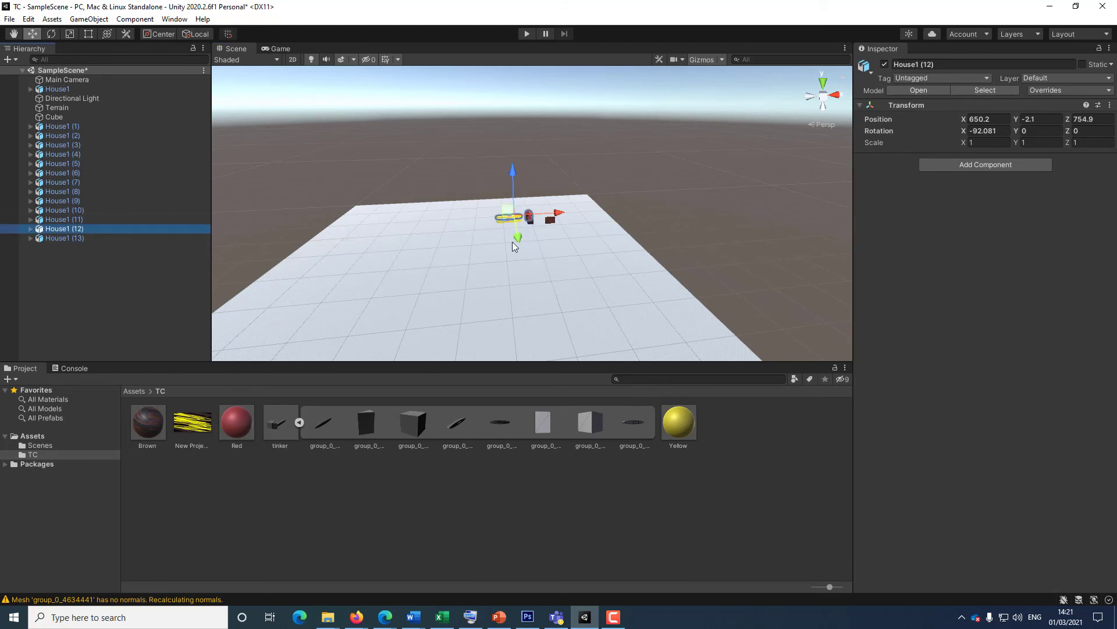
{"action": "left_click_drag", "start_coordinate": [522, 238], "coordinate": [518, 254]}
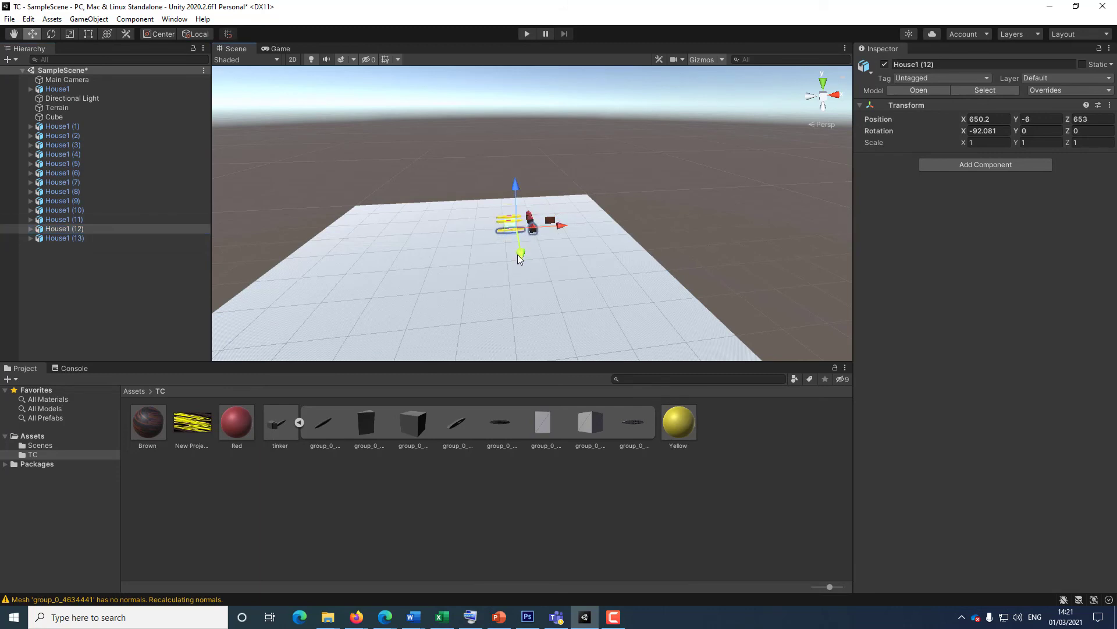
{"action": "left_click", "coordinate": [78, 219]}
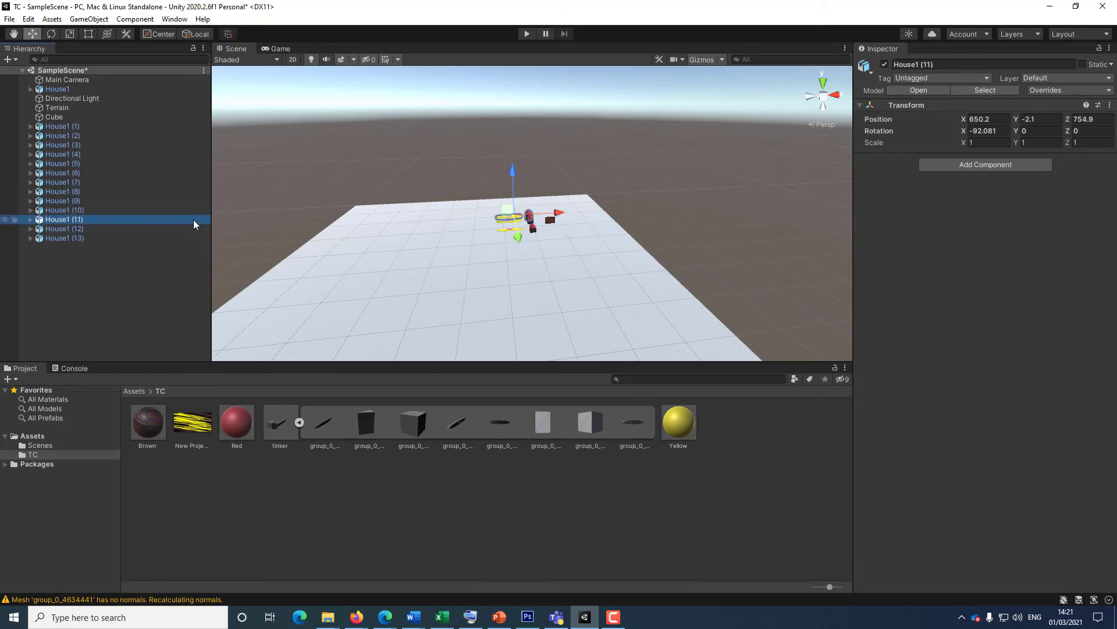
{"action": "left_click_drag", "start_coordinate": [518, 236], "coordinate": [527, 291]}
{"action": "left_click", "coordinate": [80, 211]}
{"action": "left_click", "coordinate": [79, 201]}
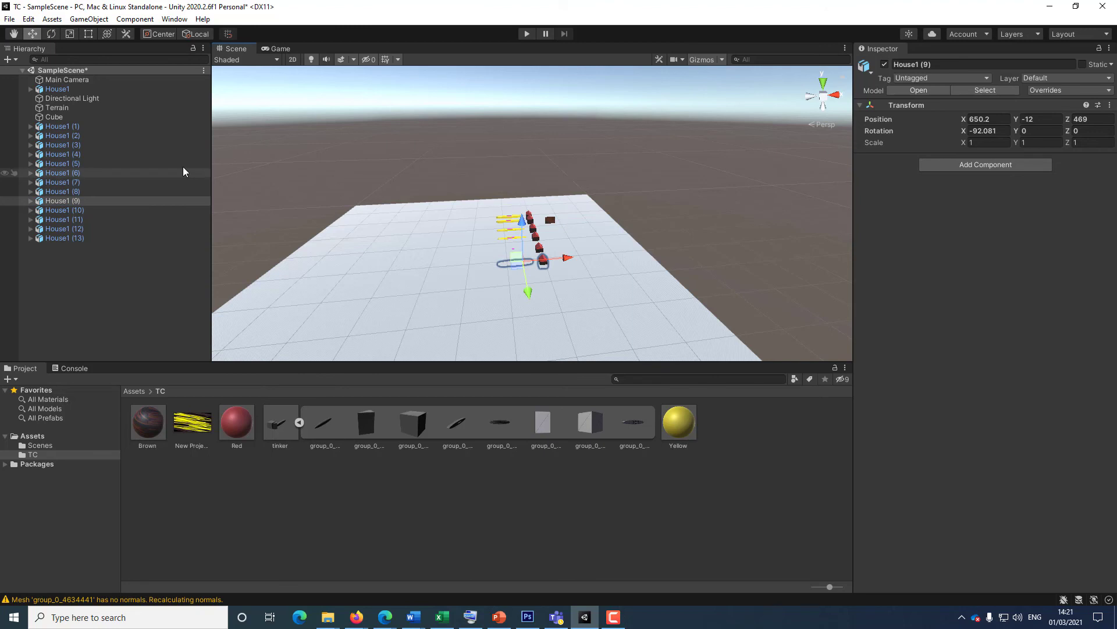
{"action": "left_click", "coordinate": [68, 190]}
{"action": "left_click_drag", "start_coordinate": [517, 236], "coordinate": [521, 300]}
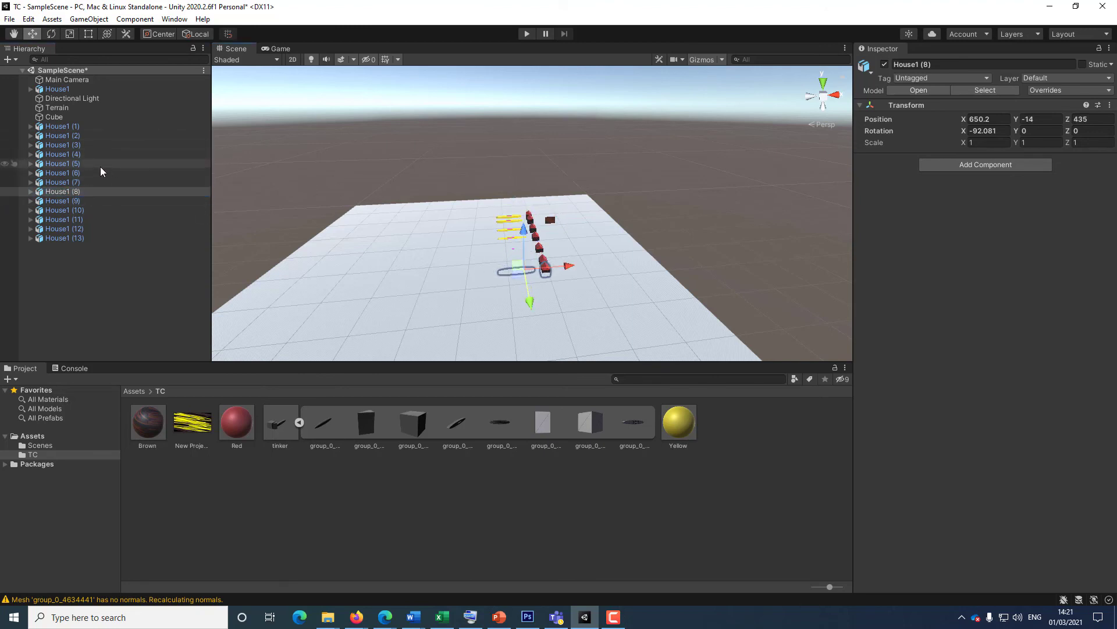
- Move House1 (7) to the front of the row
{"action": "left_click", "coordinate": [70, 173]}
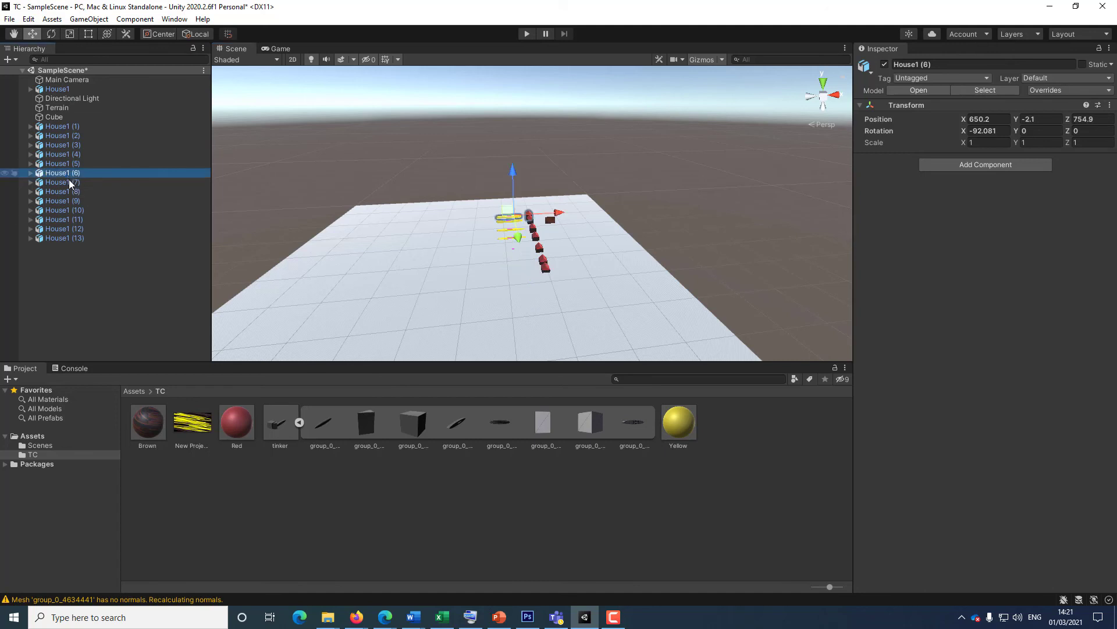
{"action": "left_click", "coordinate": [68, 181]}
{"action": "left_click_drag", "start_coordinate": [517, 239], "coordinate": [496, 302]}
{"action": "mouse_move", "coordinate": [496, 298]}
{"action": "right_mouse_down"}
{"action": "mouse_move", "coordinate": [613, 327]}
{"action": "mouse_move", "coordinate": [511, 287]}
{"action": "right_mouse_up"}
{"action": "middle_click_drag", "start_coordinate": [267, 250], "coordinate": [467, 258]}
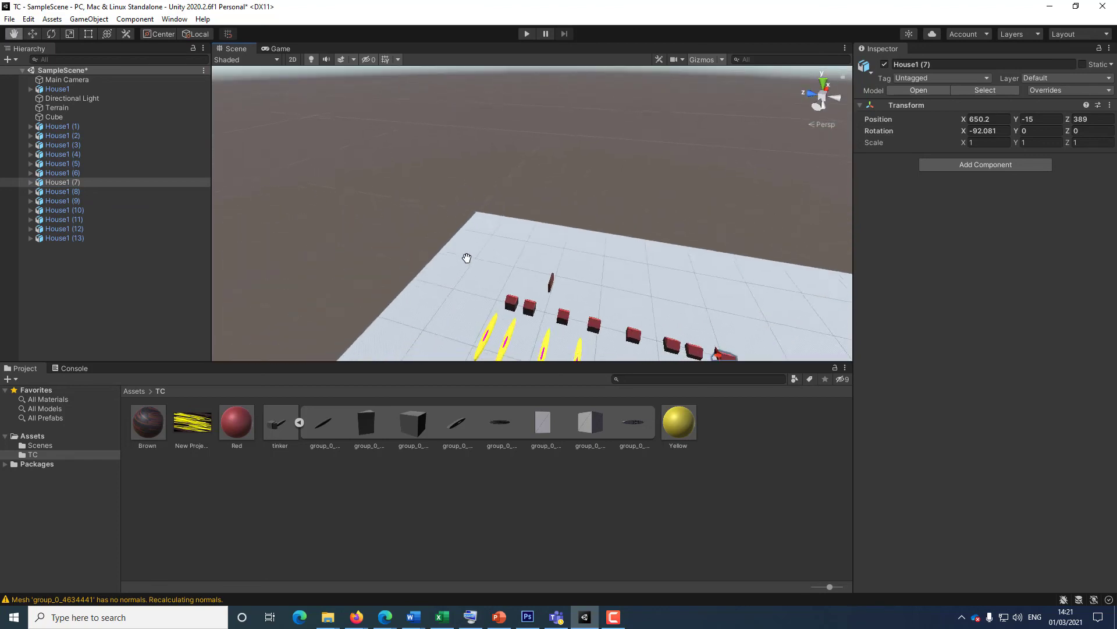
{"action": "scroll", "coordinate": [467, 238], "scroll_direction": "down", "scroll_amount": 3}
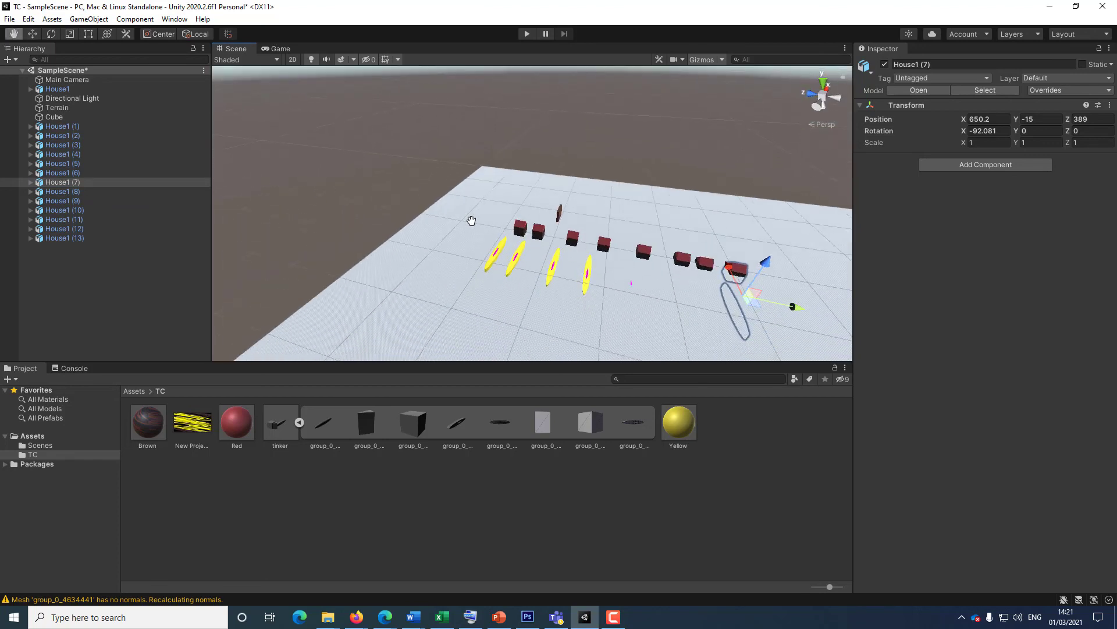
- Lift House1 (7) and (8) above the ground, then select House1 (9) through (11)
{"action": "key", "text": "w"}
{"action": "left_click", "coordinate": [632, 283]}
{"action": "left_click", "coordinate": [325, 230]}
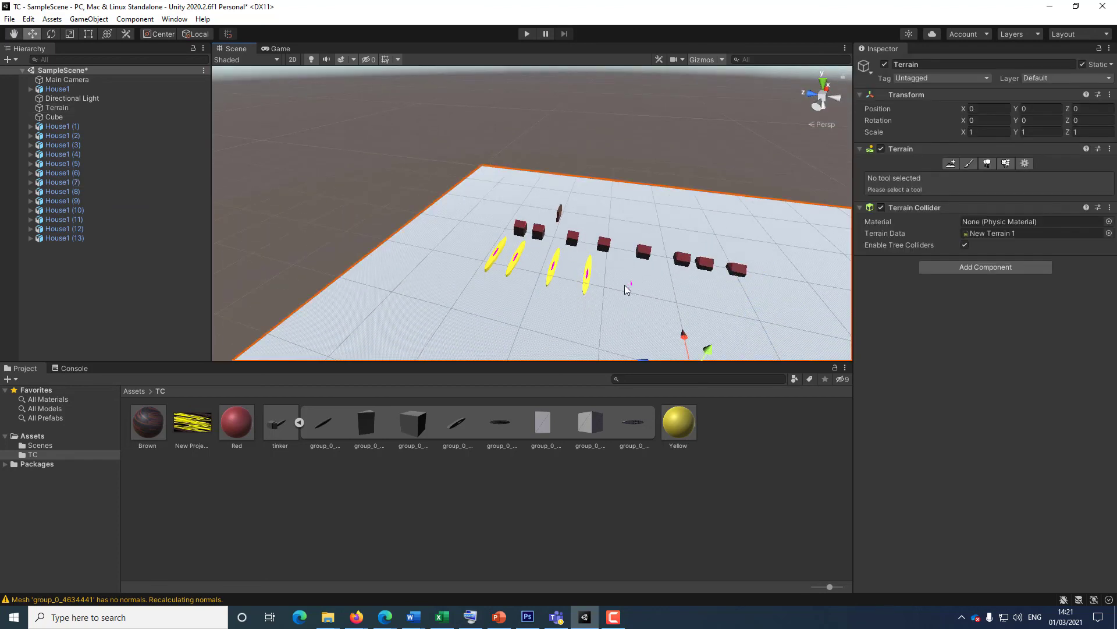
{"action": "left_click", "coordinate": [54, 189]}
{"action": "left_click", "coordinate": [51, 183]}
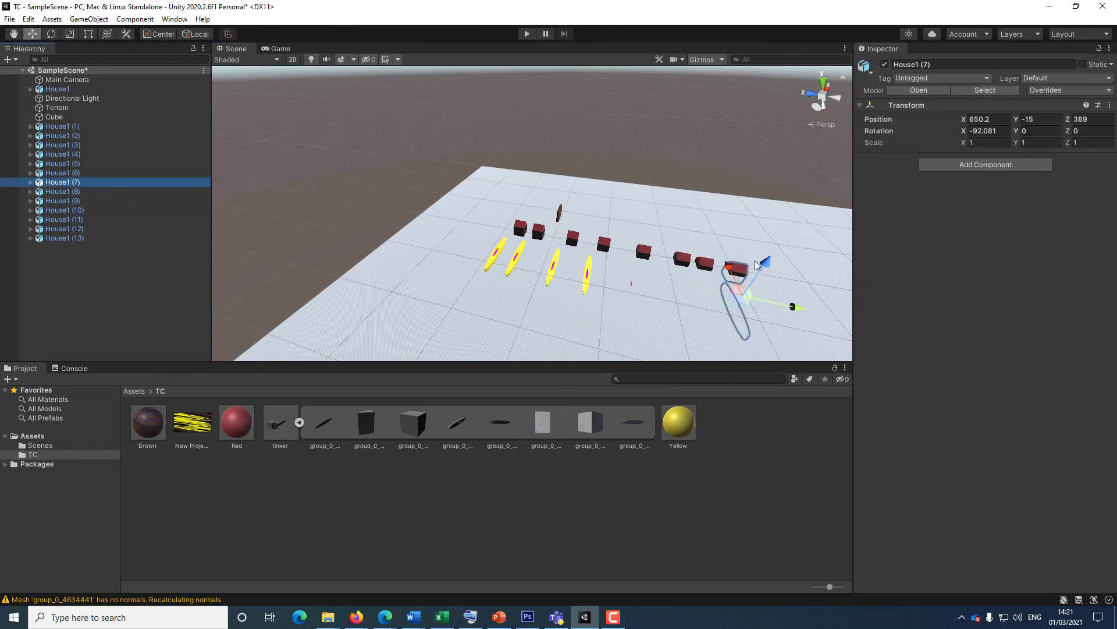
{"action": "mouse_move", "coordinate": [756, 265]}
{"action": "left_mouse_down"}
{"action": "mouse_move", "coordinate": [774, 218]}
{"action": "mouse_move", "coordinate": [759, 257]}
{"action": "mouse_move", "coordinate": [760, 248]}
{"action": "left_mouse_up"}
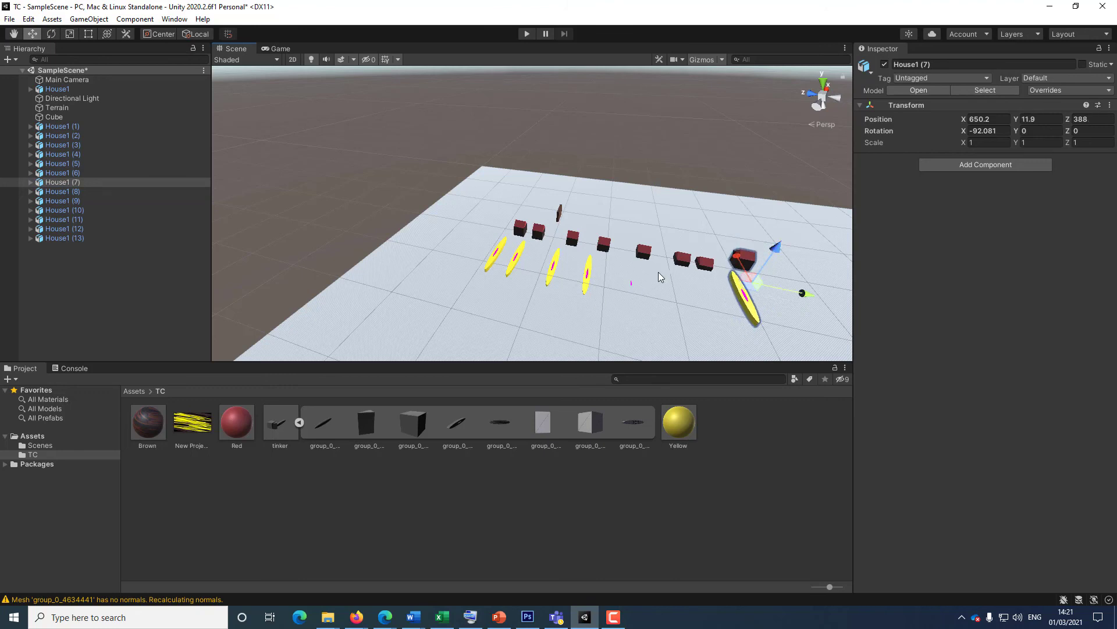
{"action": "left_click", "coordinate": [707, 263]}
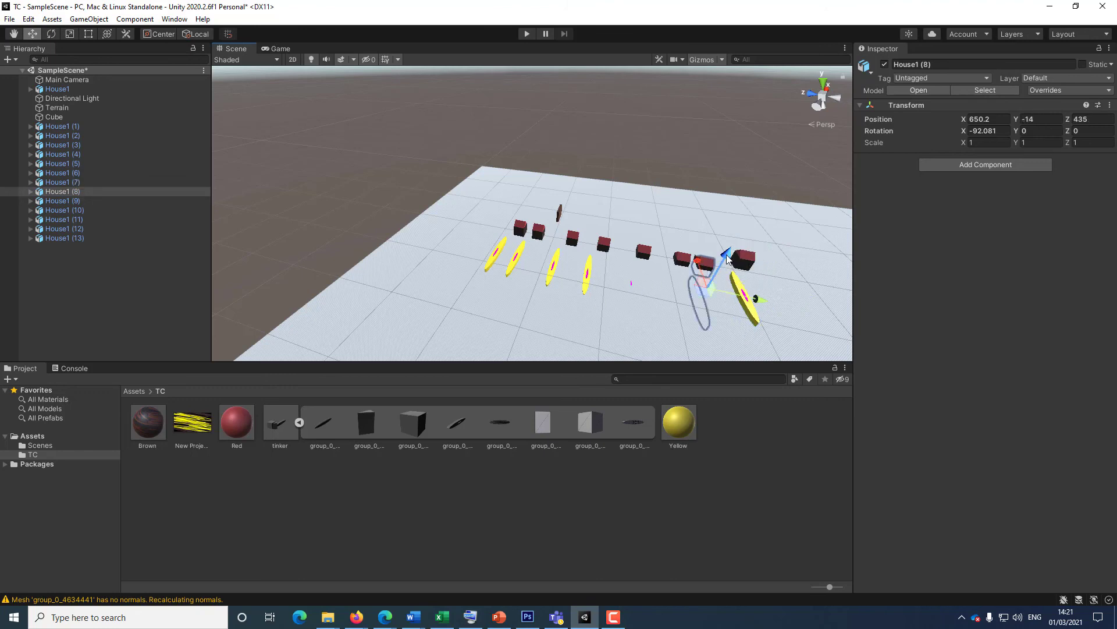
{"action": "left_click_drag", "start_coordinate": [728, 259], "coordinate": [557, 279]}
{"action": "left_click", "coordinate": [675, 261]}
{"action": "left_click", "coordinate": [632, 281]}
{"action": "left_click", "coordinate": [606, 251]}
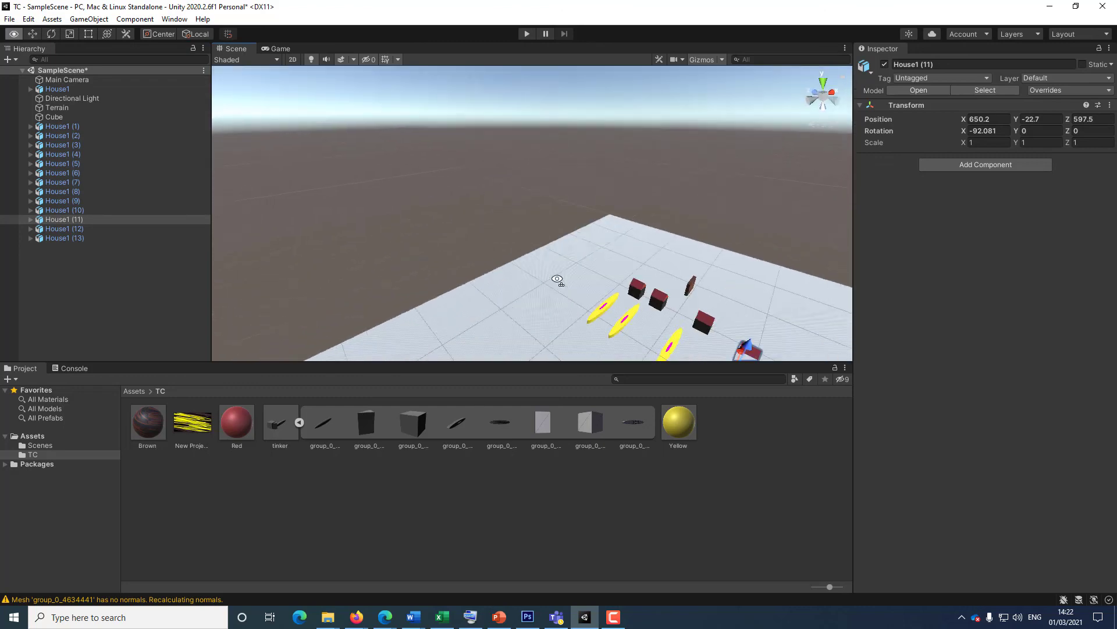
- Undo the accidental backward shift of a House1 (11) part and the earlier house move
{"action": "scroll", "coordinate": [557, 279], "scroll_direction": "down", "scroll_amount": 3}
{"action": "left_click", "coordinate": [678, 315]}
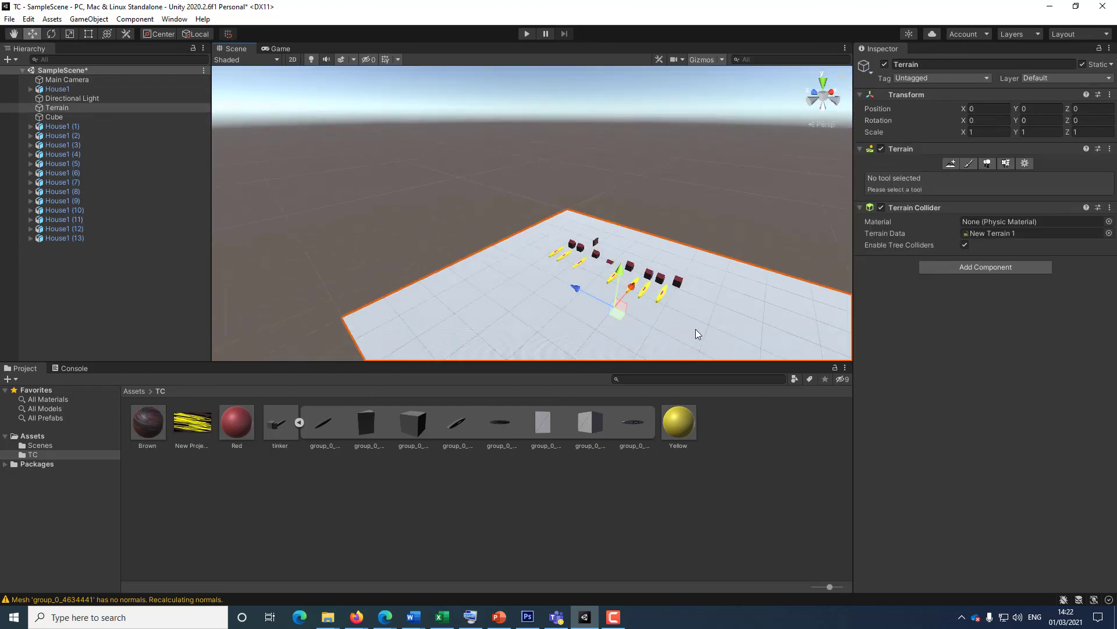
{"action": "left_click", "coordinate": [610, 261]}
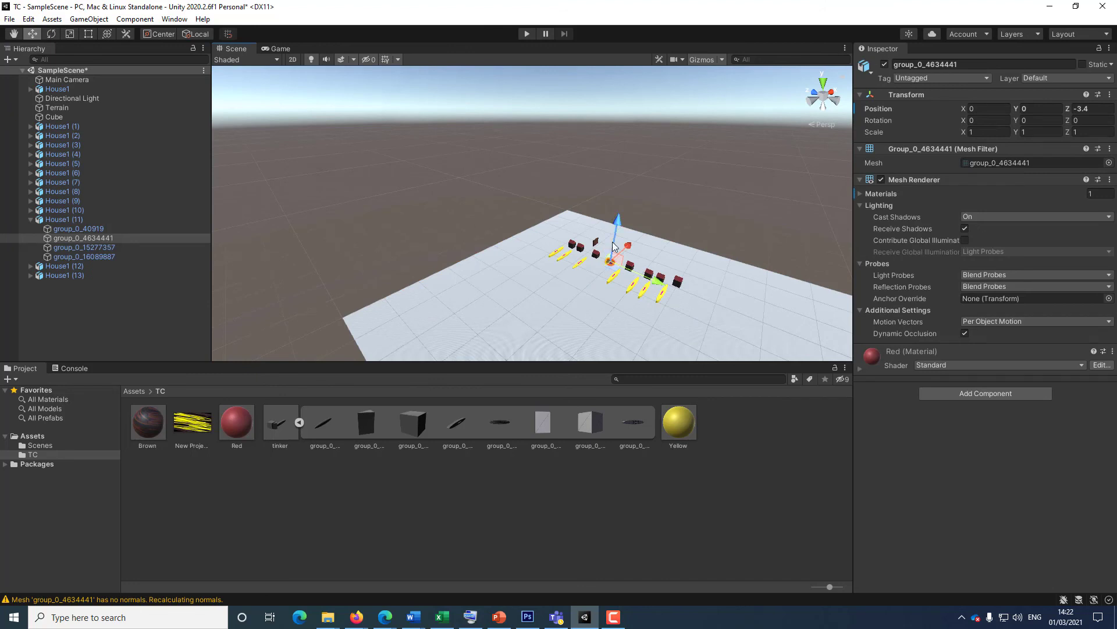
{"action": "left_click_drag", "start_coordinate": [613, 245], "coordinate": [621, 220]}
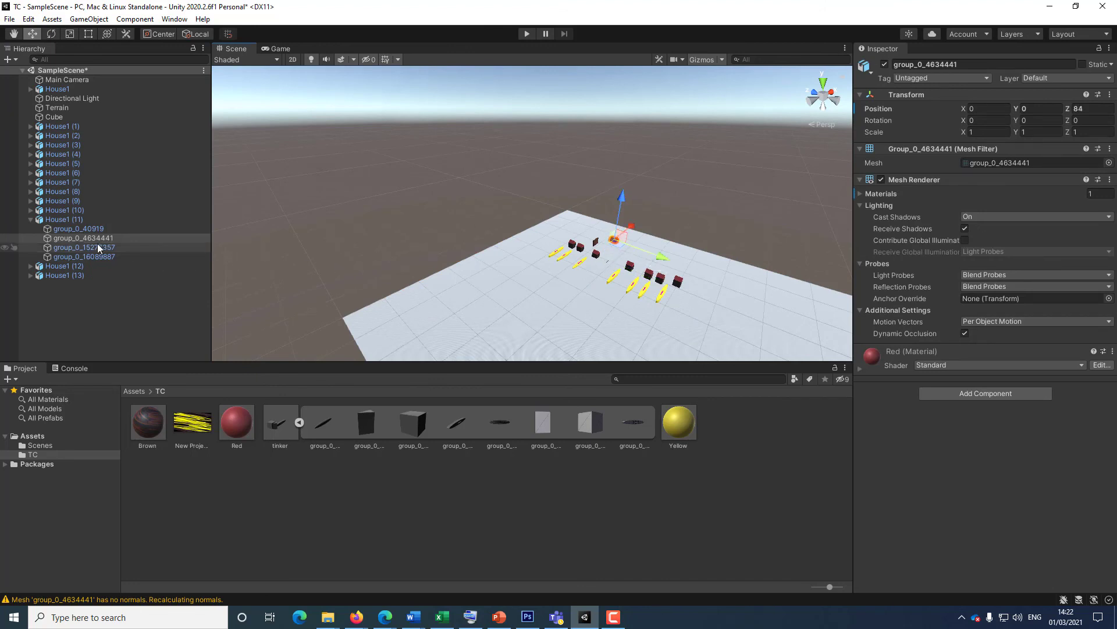
{"action": "key", "text": "ctrl+z"}
{"action": "key", "text": "ctrl+z"}
{"action": "key", "text": "ctrl+z"}
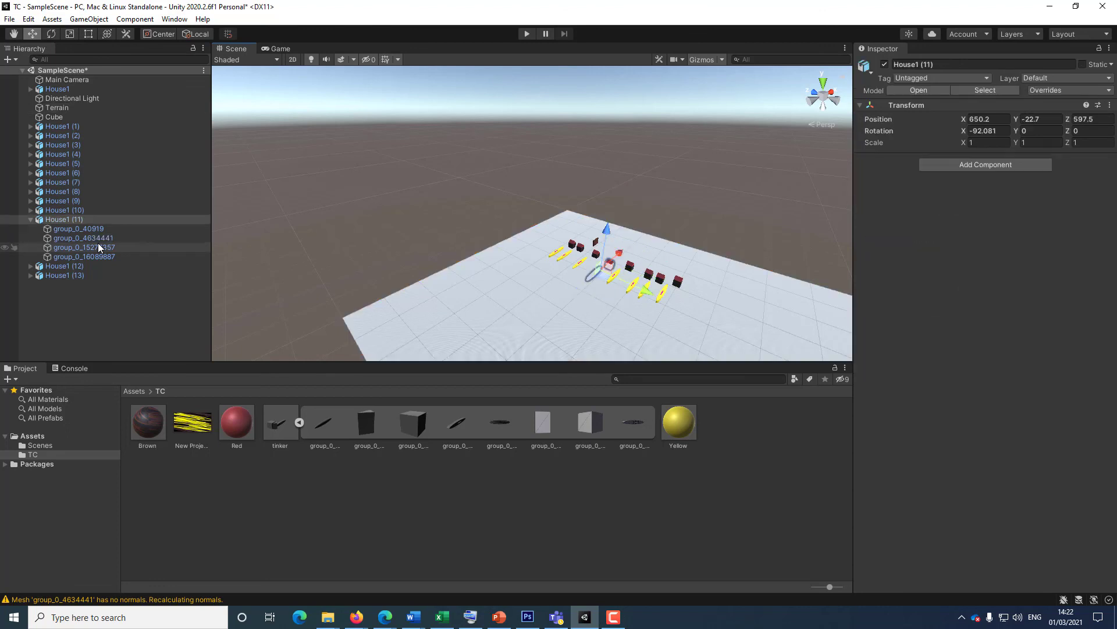
{"action": "key", "text": "ctrl+z"}
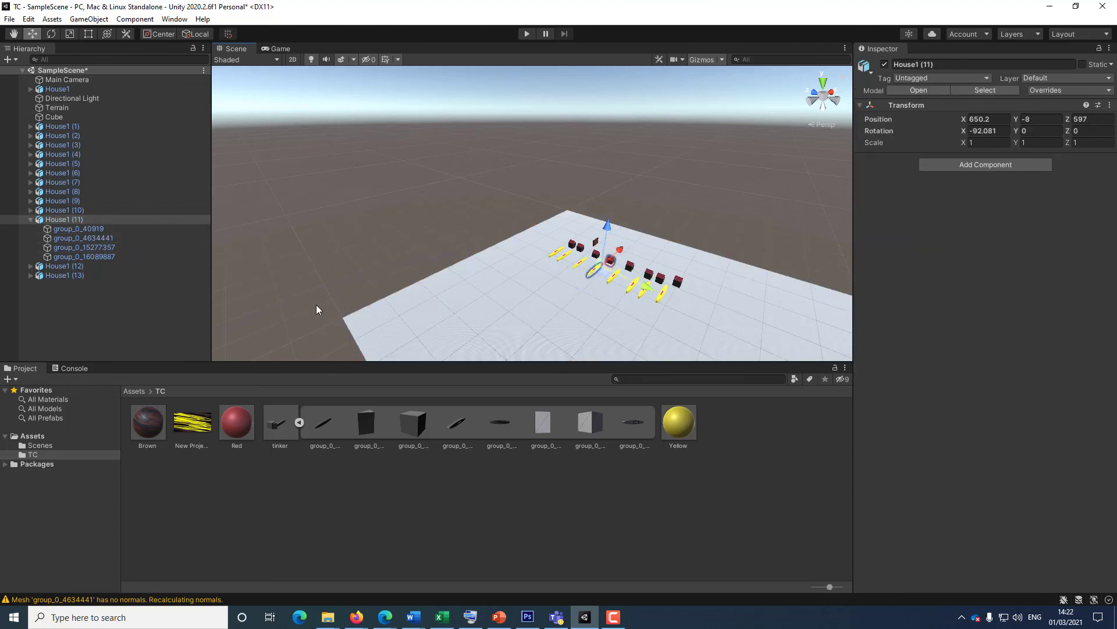
- Raise House1 (11) from Y −8 to Y 2, level with the other house rows
{"action": "left_click", "coordinate": [26, 220]}
{"action": "left_click", "coordinate": [28, 219]}
{"action": "left_click", "coordinate": [48, 219]}
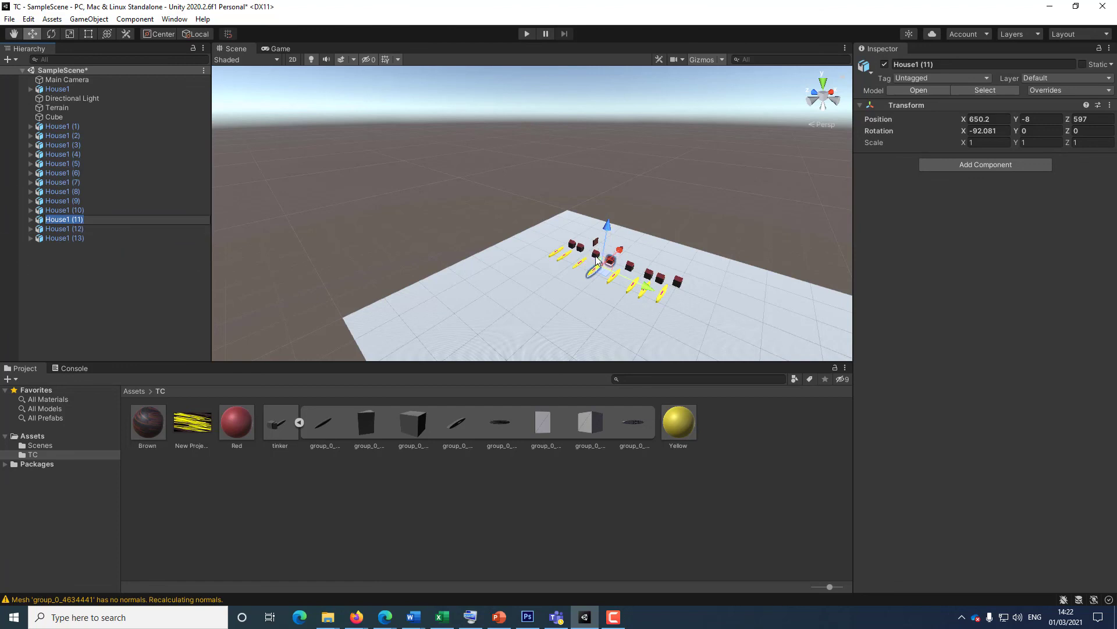
{"action": "mouse_move", "coordinate": [602, 231]}
{"action": "left_mouse_down"}
{"action": "mouse_move", "coordinate": [607, 213]}
{"action": "mouse_move", "coordinate": [607, 230]}
{"action": "left_mouse_up"}
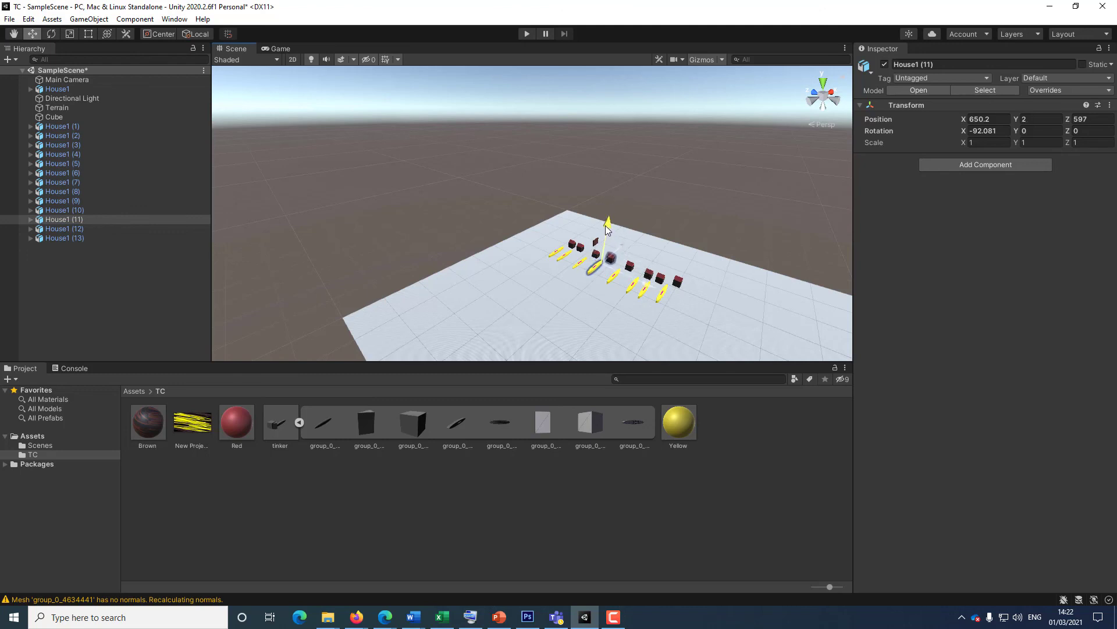
{"action": "left_click", "coordinate": [598, 321]}
{"action": "scroll", "coordinate": [712, 323], "scroll_direction": "down", "scroll_amount": 5}
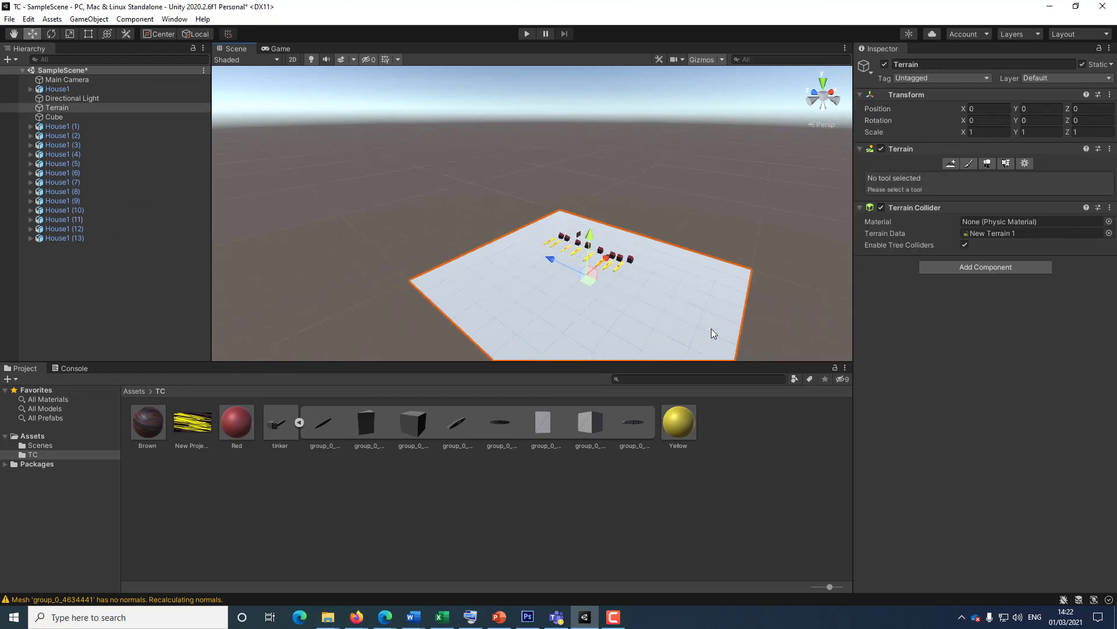
{"action": "scroll", "coordinate": [701, 331], "scroll_direction": "up", "scroll_amount": 3}
{"action": "scroll", "coordinate": [605, 343], "scroll_direction": "up", "scroll_amount": 2}
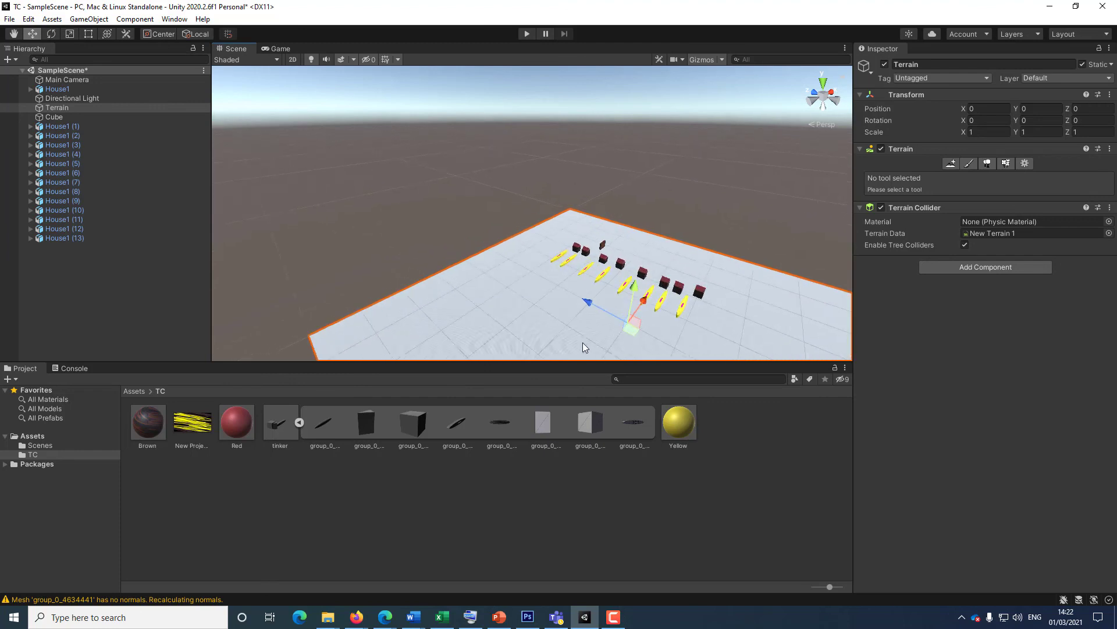